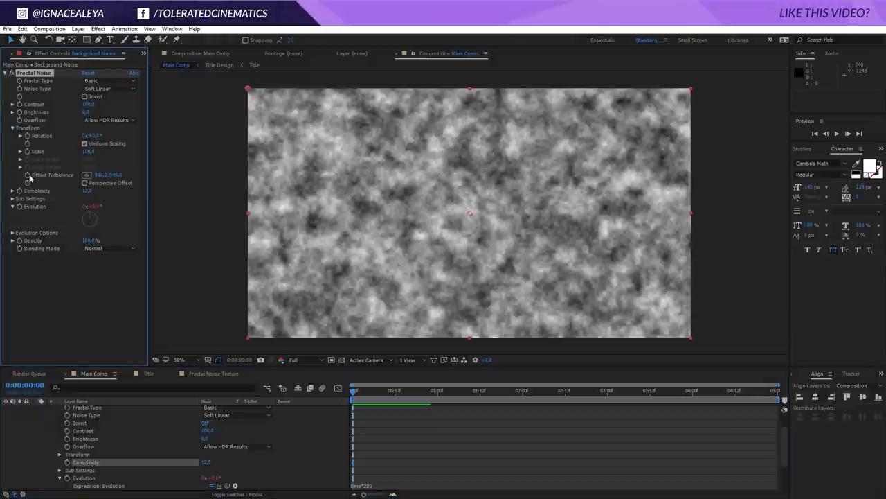
Add the expression [value[0],value[1]+time*100] to the Fractal Noise Offset Turbulence and preview the movement.
alt+click(27, 176)
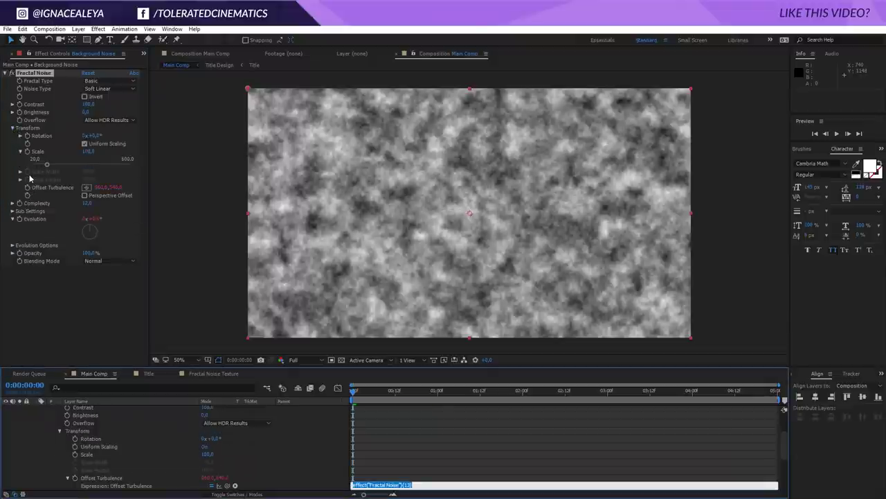
key(BackSpace)
text([value])
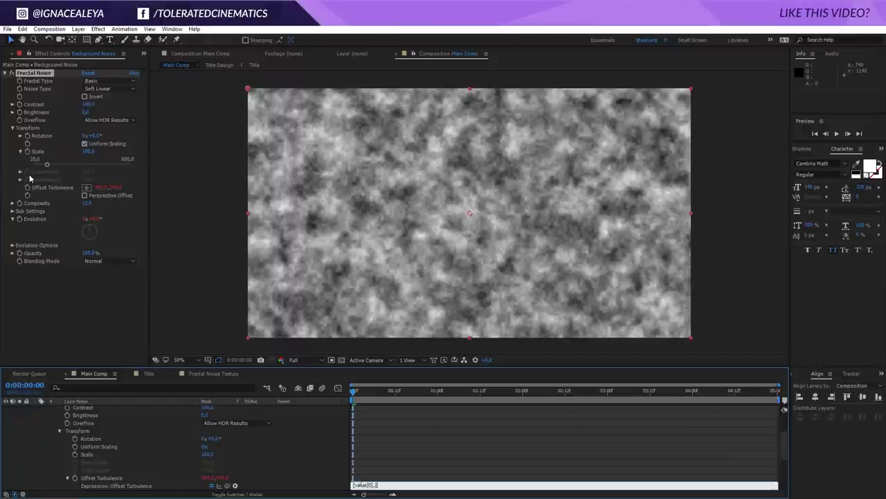
text(ue[1)
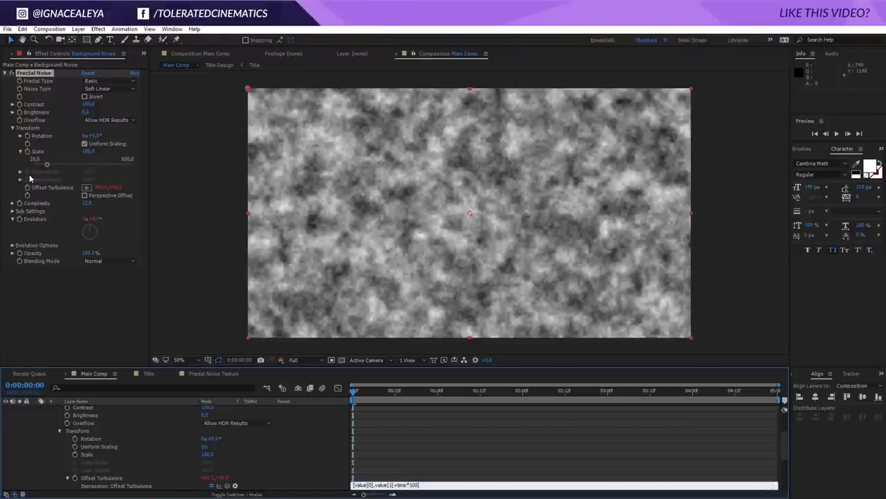
click(314, 402)
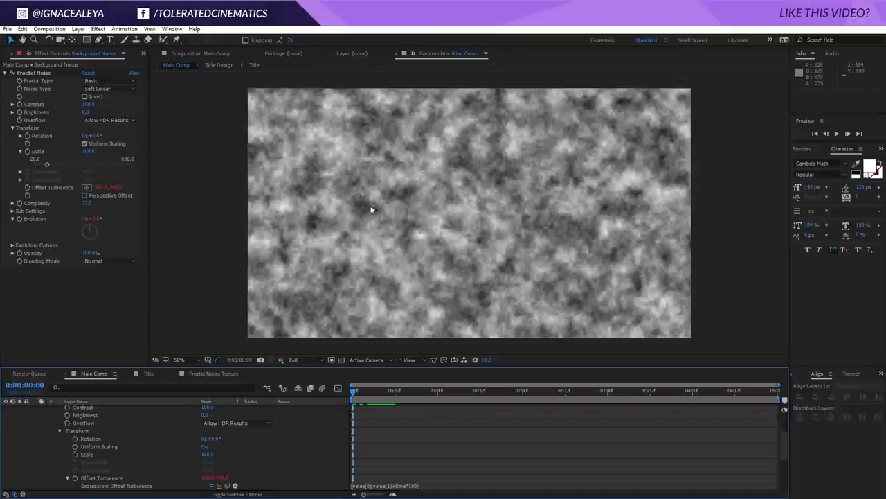
key(space)
click(372, 392)
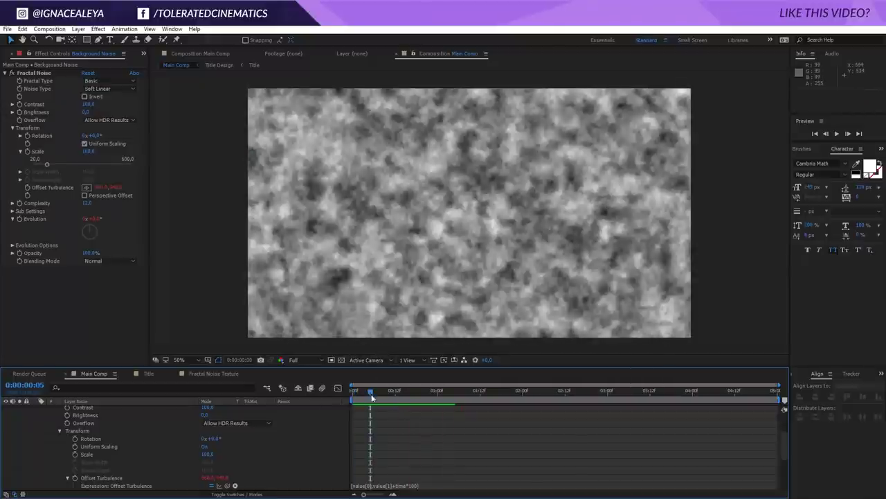
Rewrite the Offset Turbulence expression as [value[0]+time*100,value[1]] to drive the horizontal value instead.
click(392, 485)
click(394, 485)
drag(393, 485, 418, 485)
key(BackSpace)
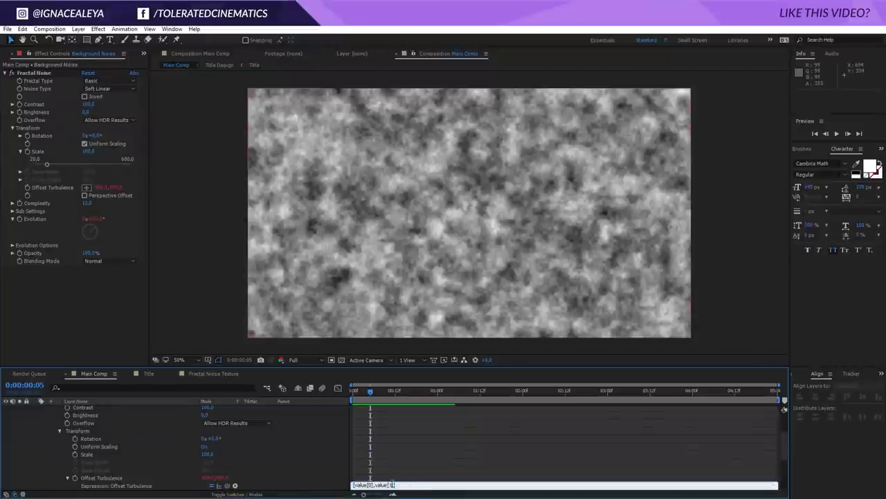
key(ctrl+z)
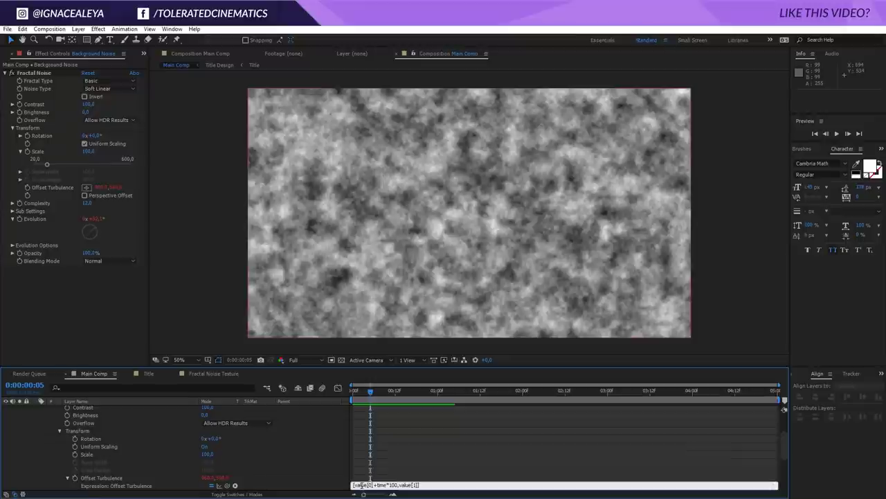
click(401, 471)
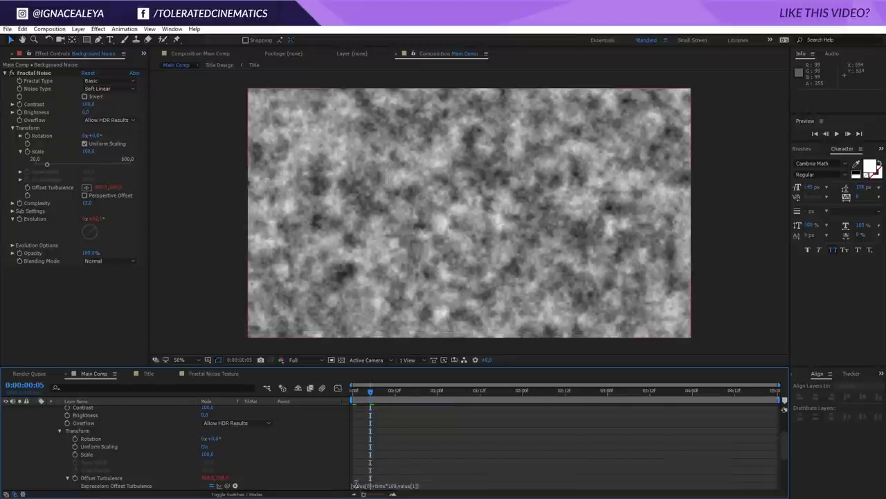
click(357, 486)
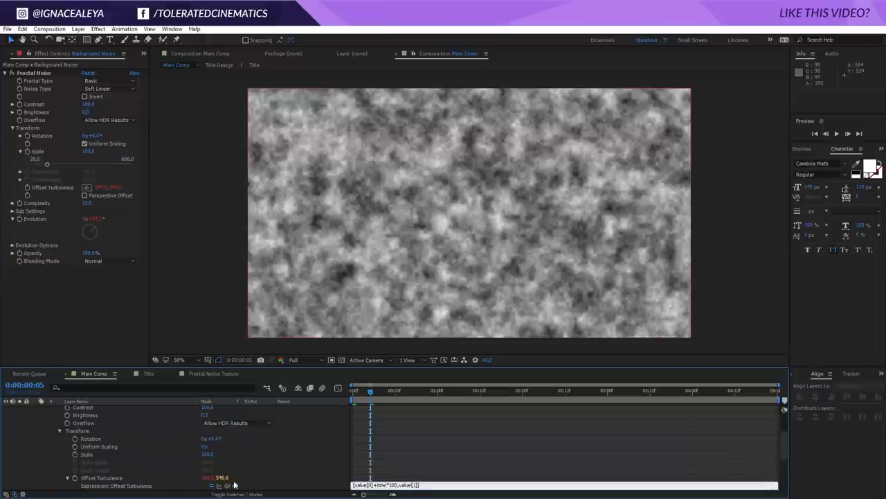
double_click(414, 485)
text(0)
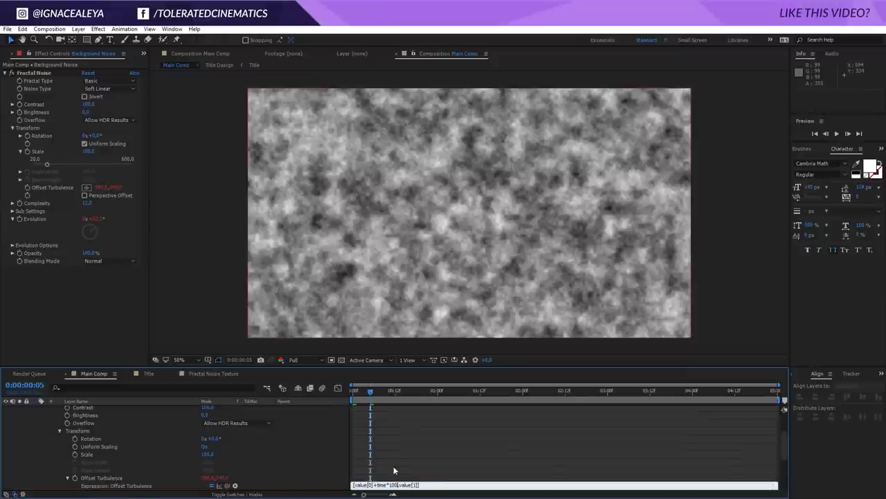
Play back the composition to check the horizontal drift of the noise.
click(366, 407)
key(space)
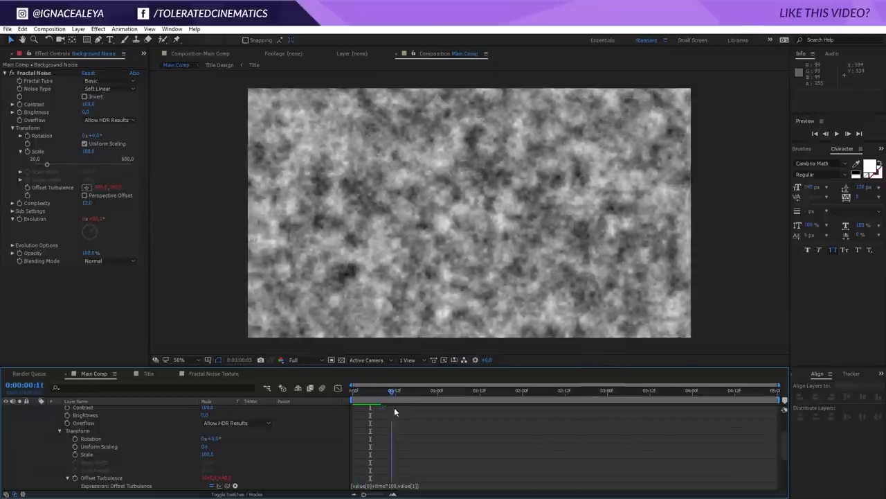
key(space)
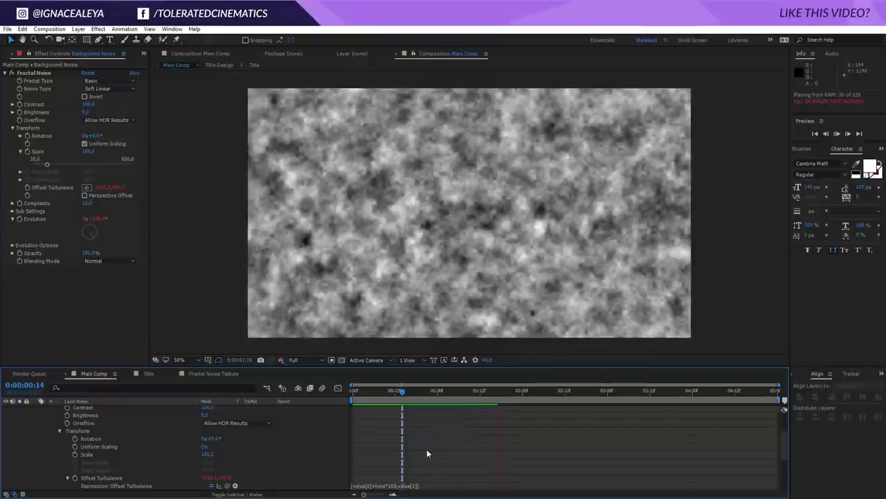
key(space)
Duplicate the Background Noise layer and set the copy's Fractal Noise scale to about 154.
scroll(99, 464, up, 2)
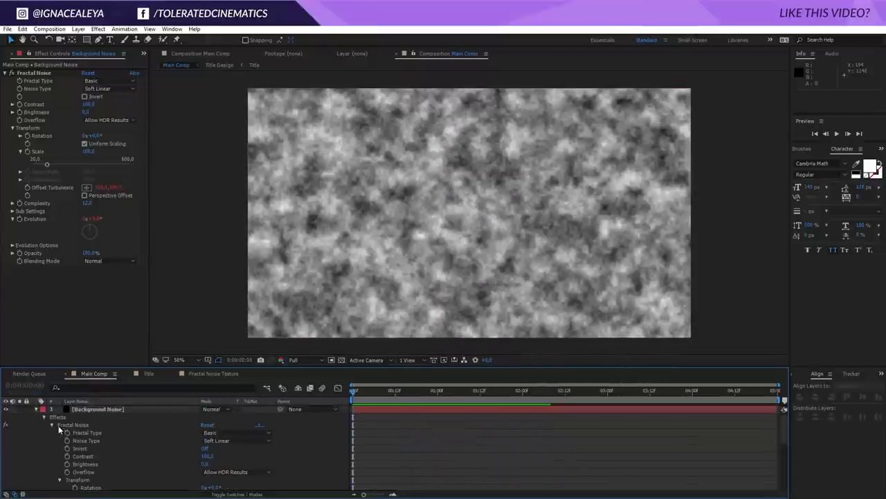
click(37, 409)
drag(88, 410, 93, 413)
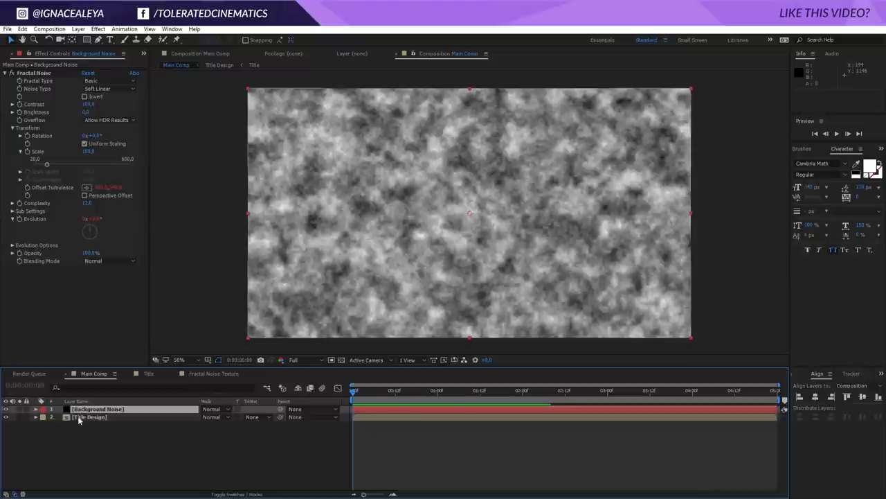
key(ctrl+d)
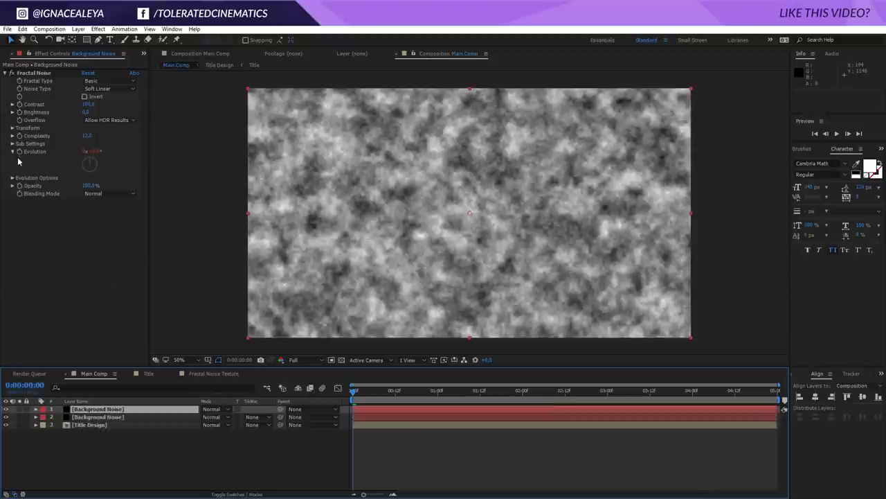
click(14, 131)
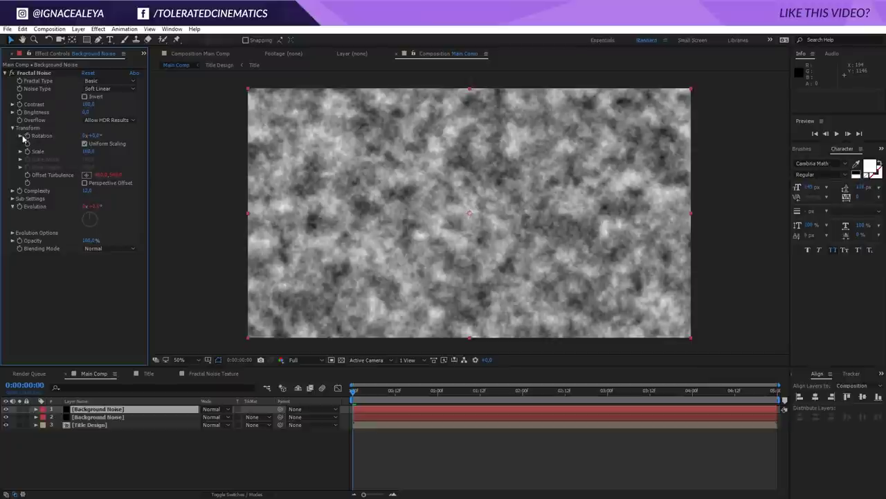
drag(87, 152, 113, 156)
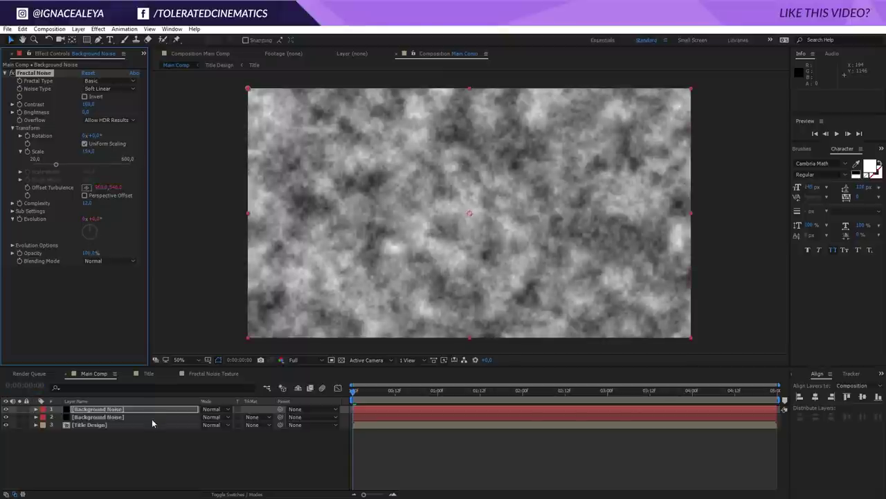
Show the expressions of the upper Background Noise layer and change its Evolution expression to time*150.
key(e)
key(e)
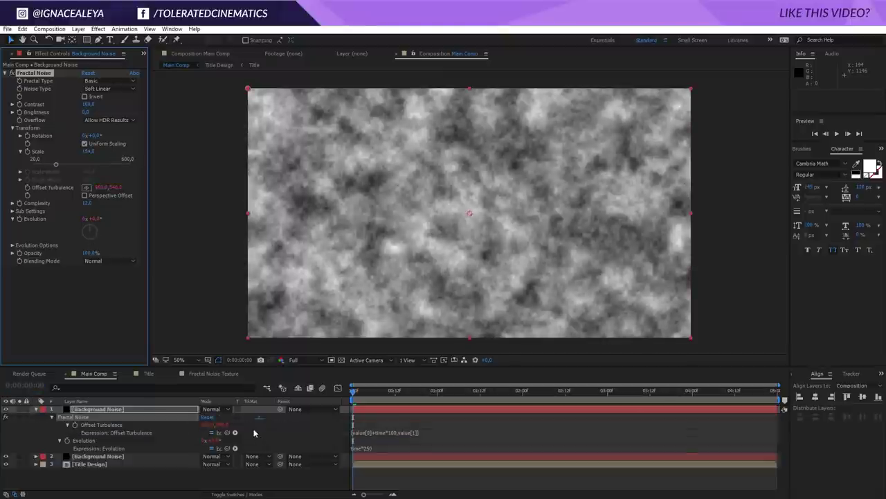
click(382, 449)
key(BackSpace)
key(BackSpace)
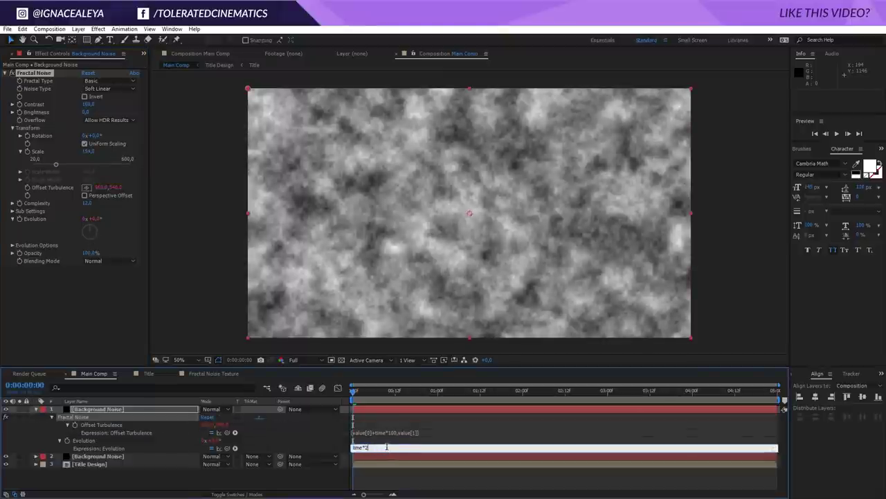
text(150)
Change the upper noise layer's Offset Turbulence expression to [value[0]+time*150,value[1]] and preview the animation.
click(386, 432)
click(396, 432)
key(BackSpace)
key(BackSpace)
text(50)
click(405, 425)
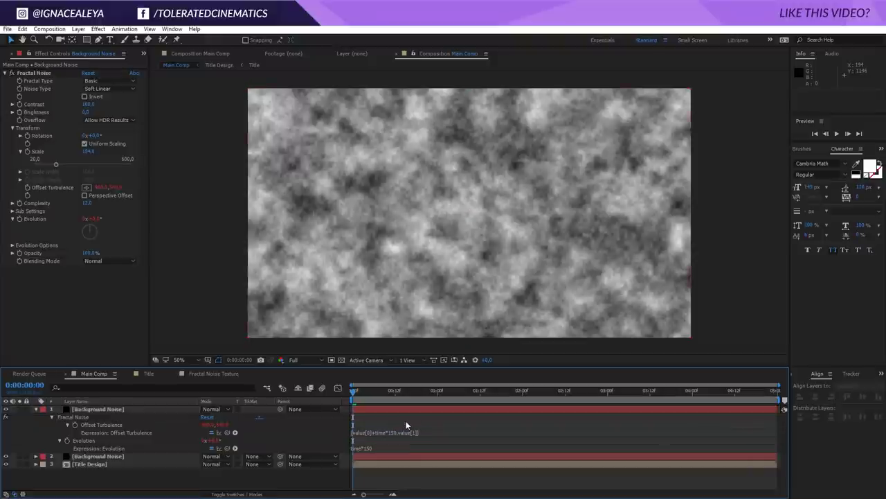
key(space)
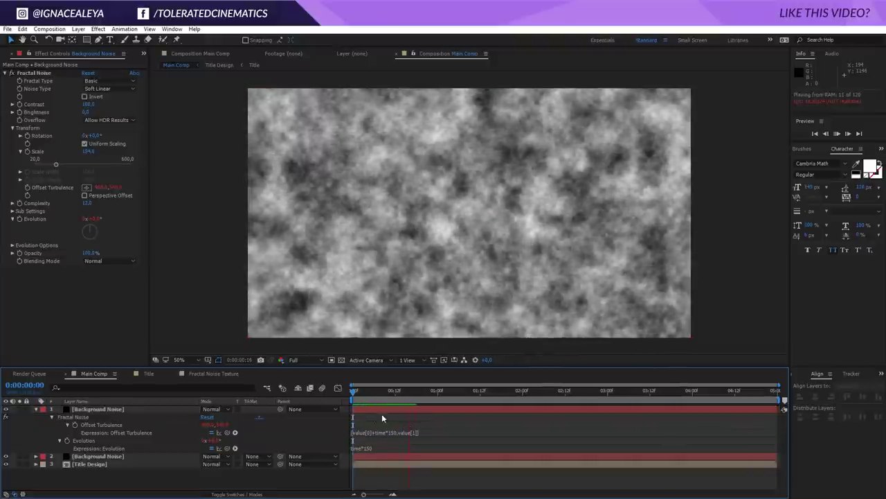
key(space)
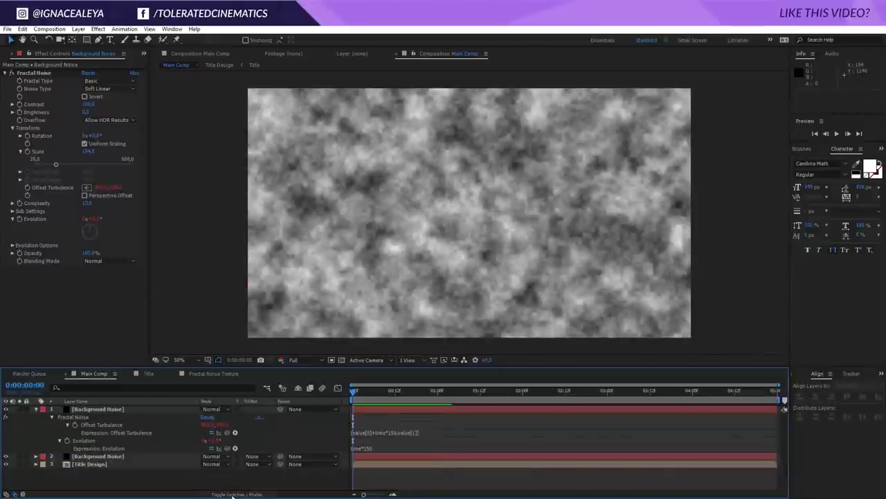
Set the upper Background Noise layer's blending mode to Multiply and duplicate the layer.
click(204, 409)
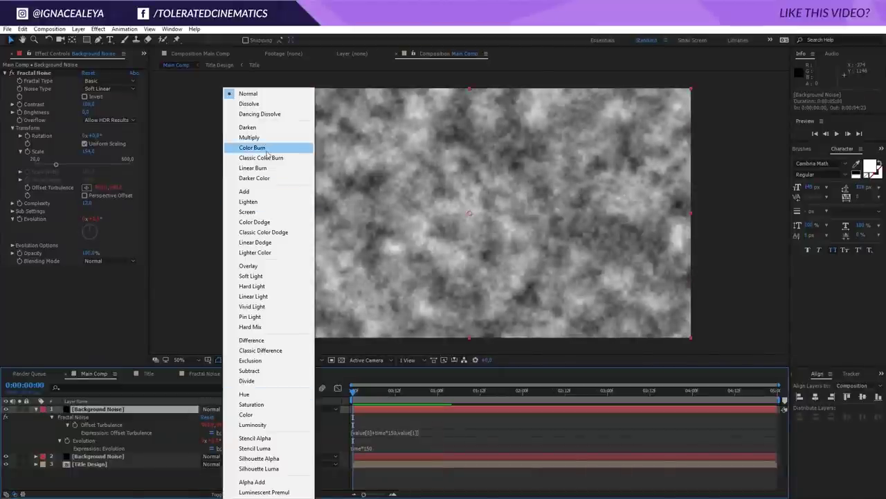
click(273, 138)
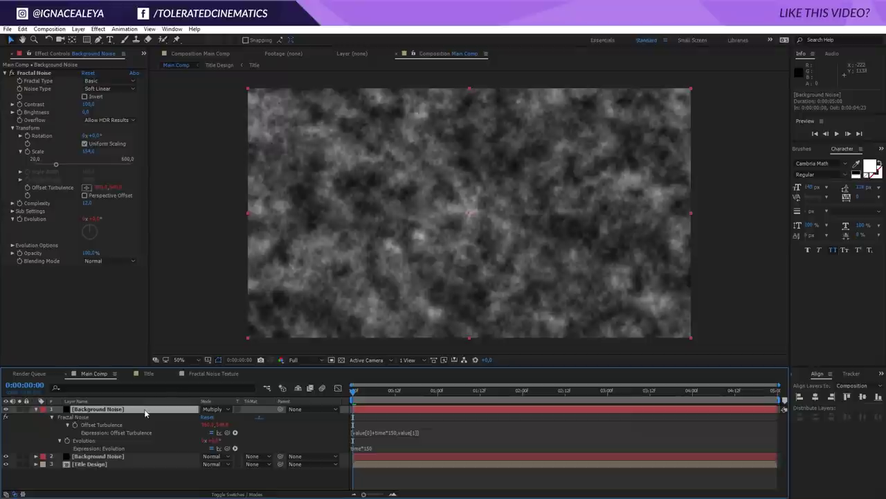
key(ctrl+d)
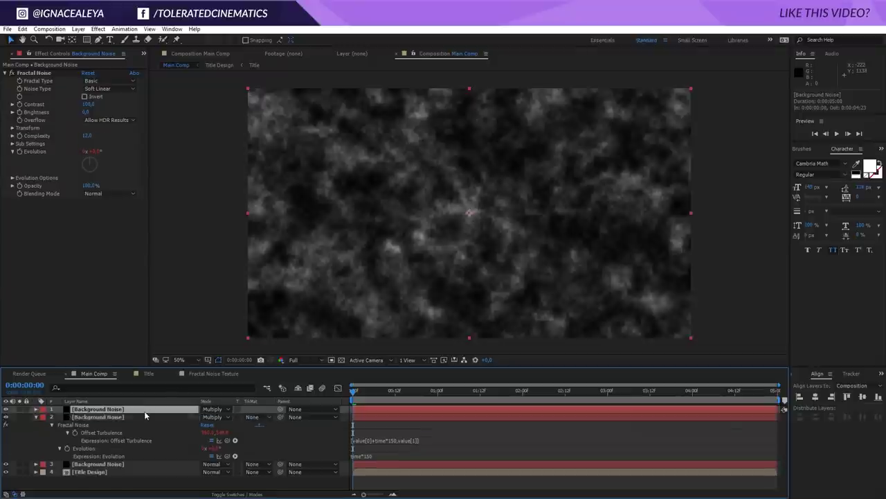
Set the Fractal Noise scale of the topmost Background Noise layer to about 468 and preview the blended noise.
click(12, 128)
drag(88, 151, 253, 171)
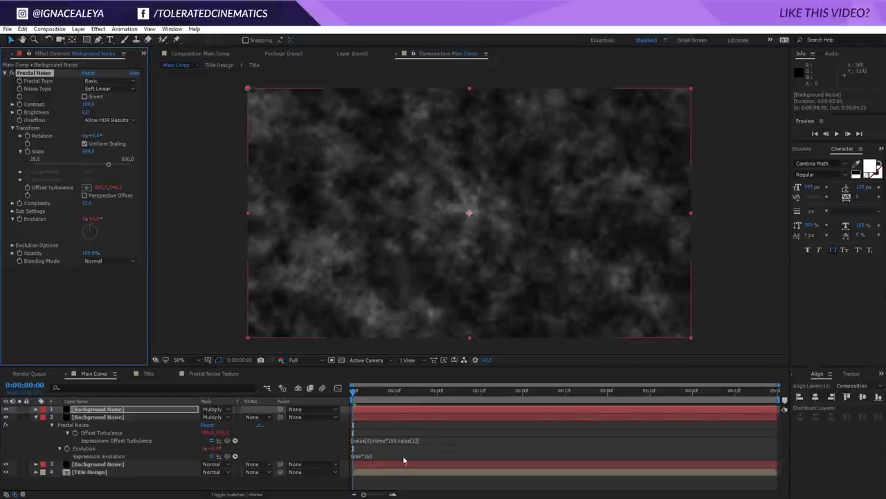
click(444, 434)
key(space)
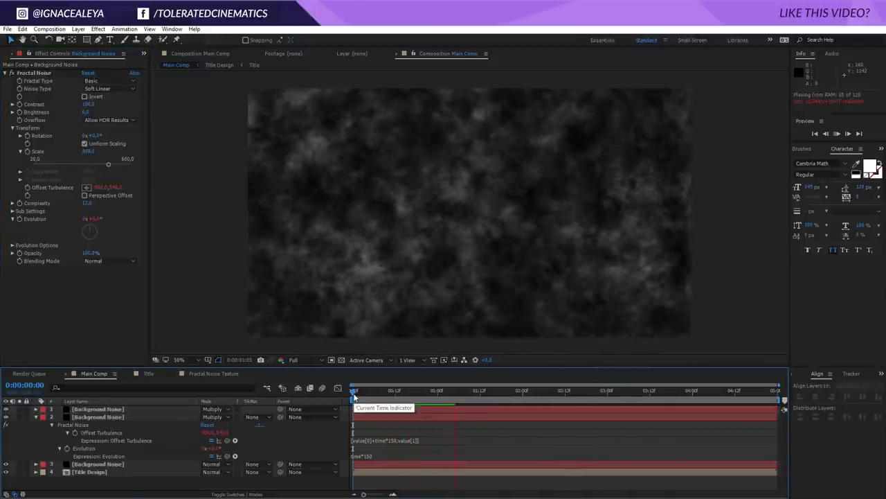
Pre-compose the three Background Noise layers into a composition named Background and place it below Title Design.
click(108, 416)
shift+click(104, 409)
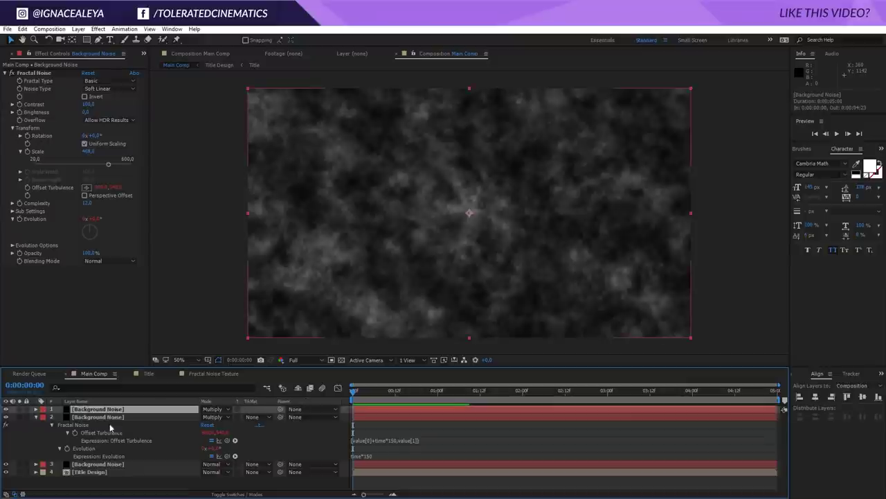
shift+click(100, 464)
click(78, 29)
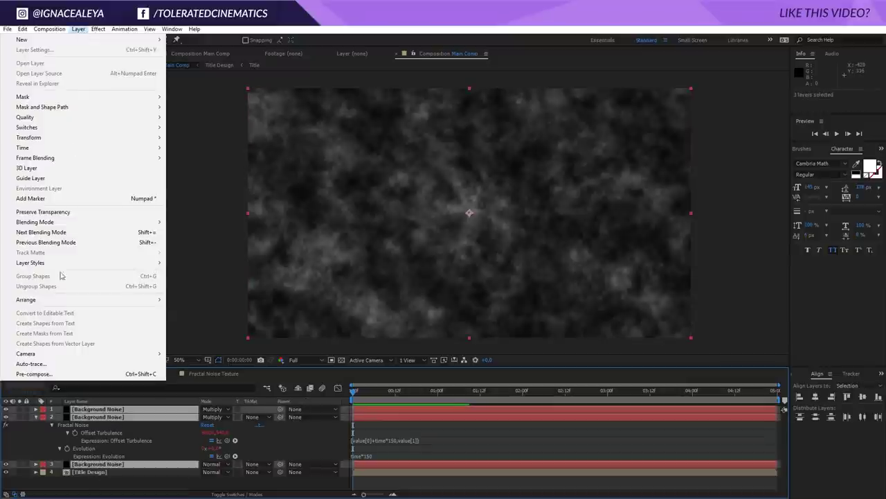
click(40, 374)
text(Background)
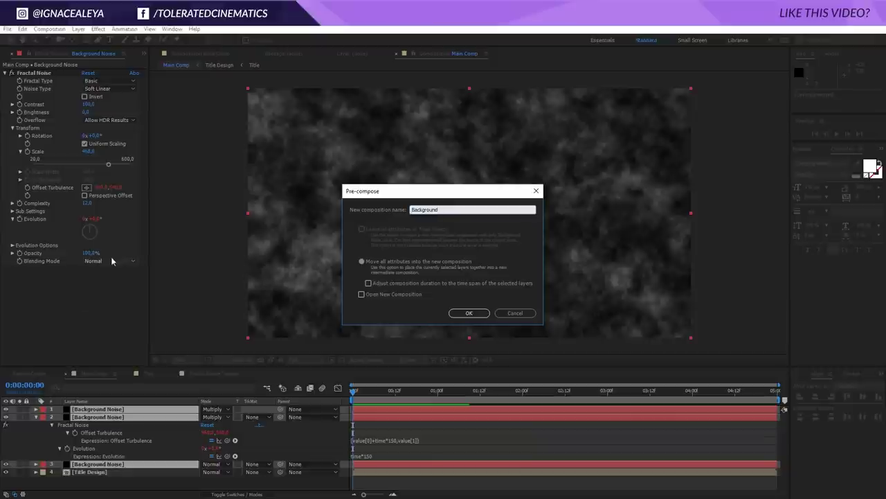
click(469, 313)
drag(88, 409, 107, 430)
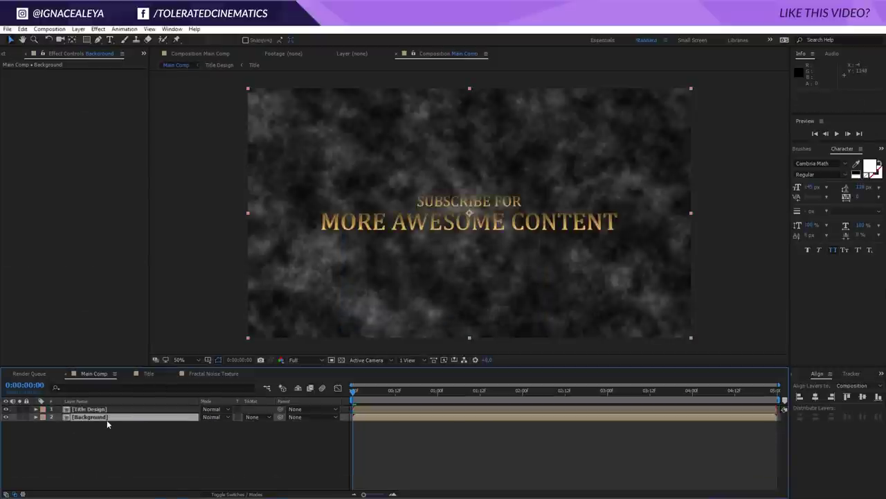
Open the Background composition and add an adjustment layer named Vignette above the noise layers.
double_click(116, 421)
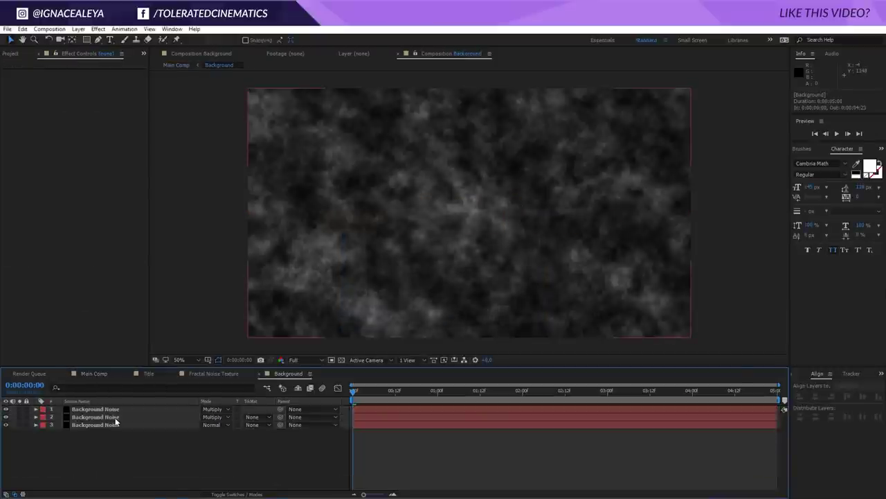
right_click(74, 457)
mouse_move(136, 374)
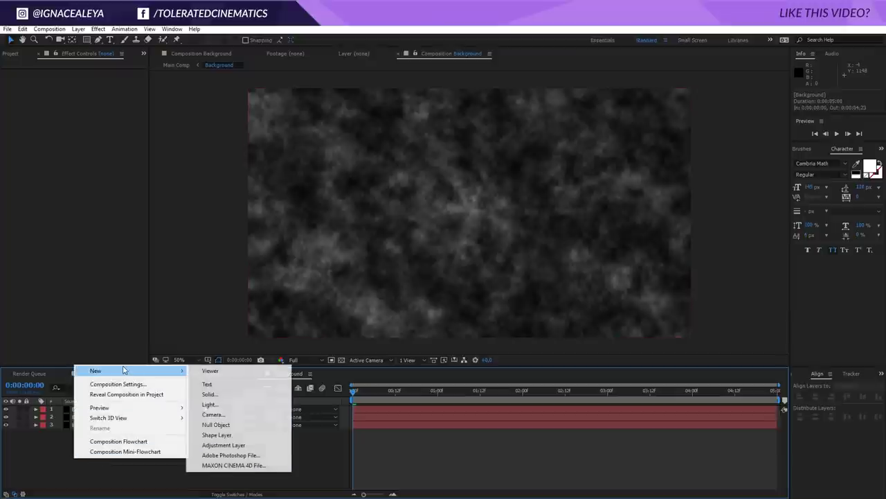
click(232, 446)
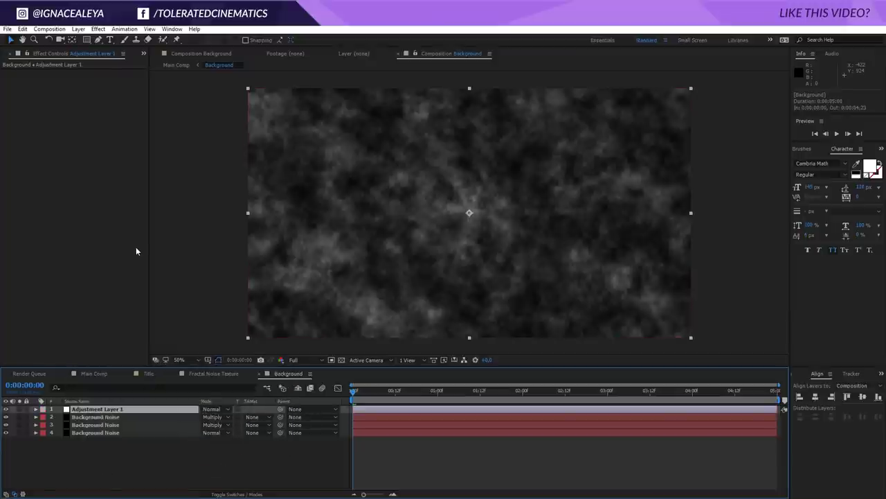
key(Return)
text(Vignette)
key(Return)
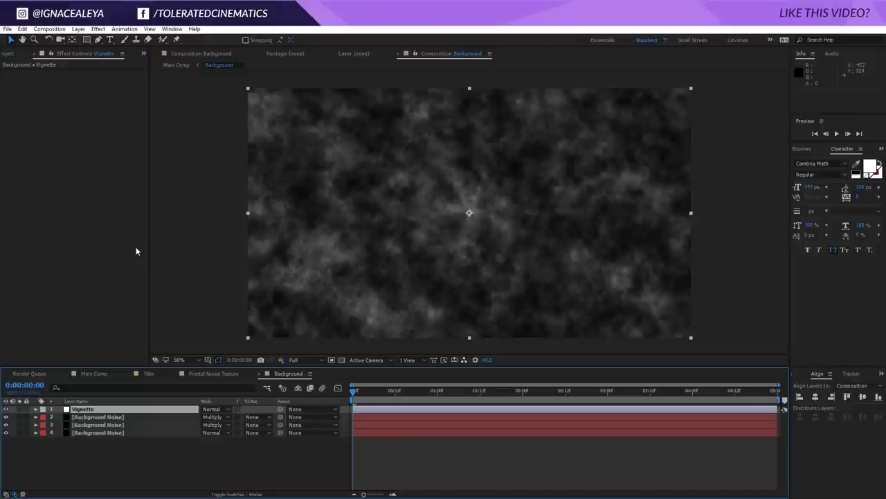
Apply Curves to the Vignette adjustment layer and pull the RGB curve's midpoint well down to darken the image.
click(98, 30)
mouse_move(45, 125)
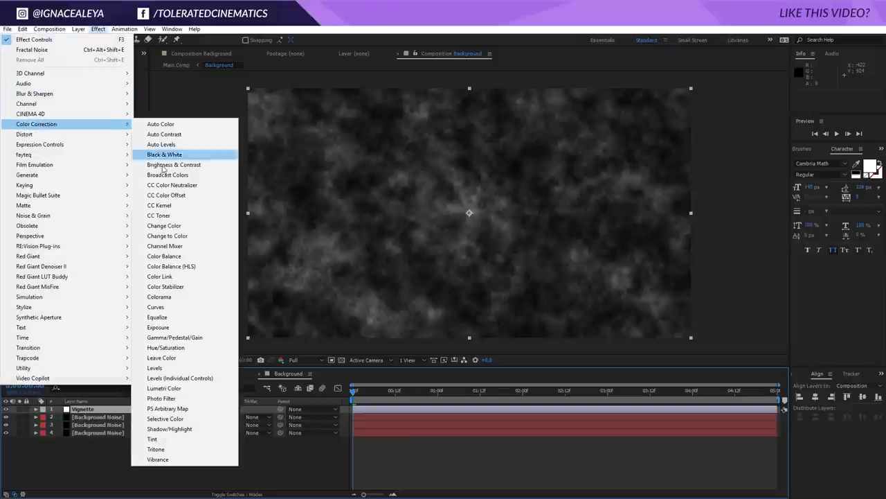
click(177, 308)
drag(67, 180, 87, 193)
Add an elliptical mask filling the whole Vignette layer and set its mode to Subtract.
drag(86, 41, 115, 62)
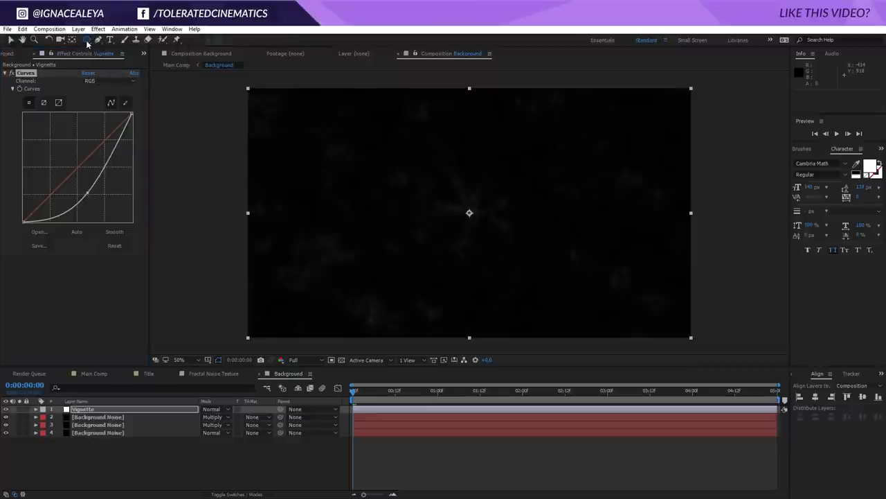
double_click(87, 41)
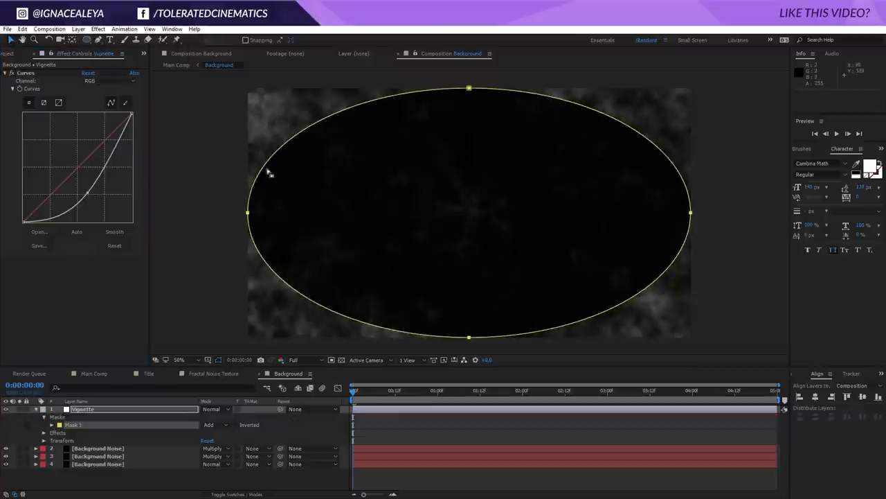
click(213, 424)
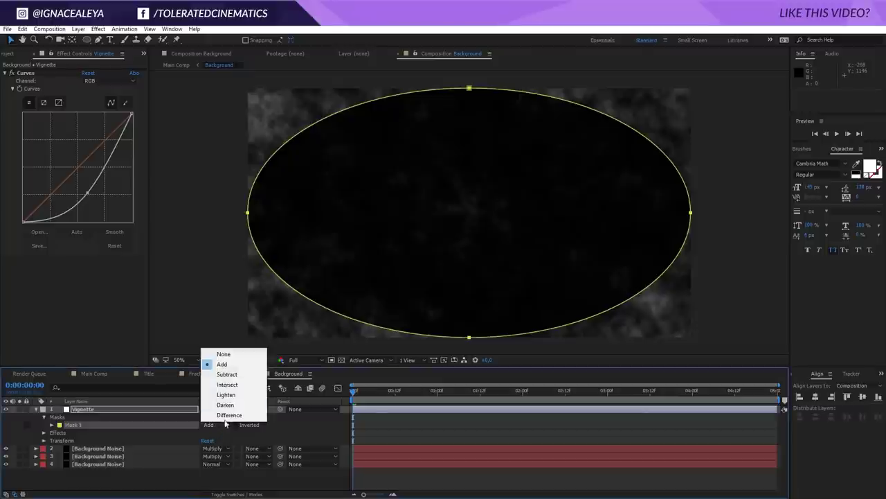
click(220, 375)
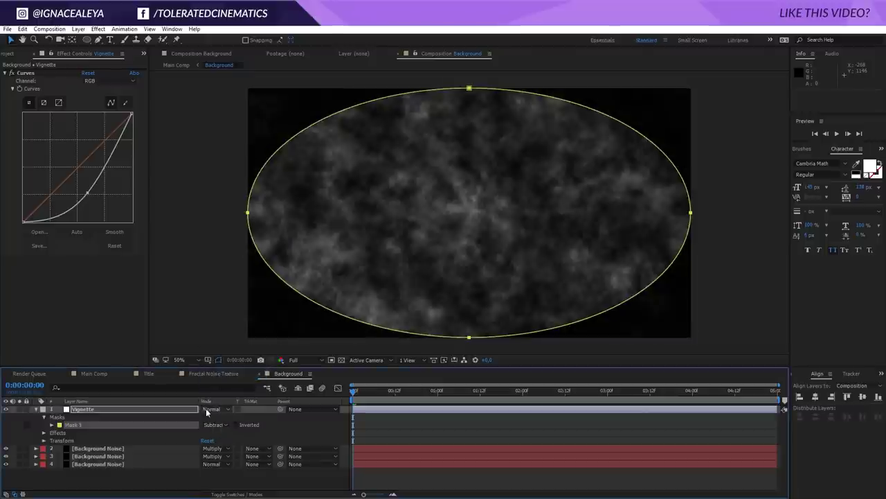
Set the Vignette mask's feather to about 979 pixels and its expansion to about -207 pixels.
click(51, 425)
drag(210, 440, 549, 424)
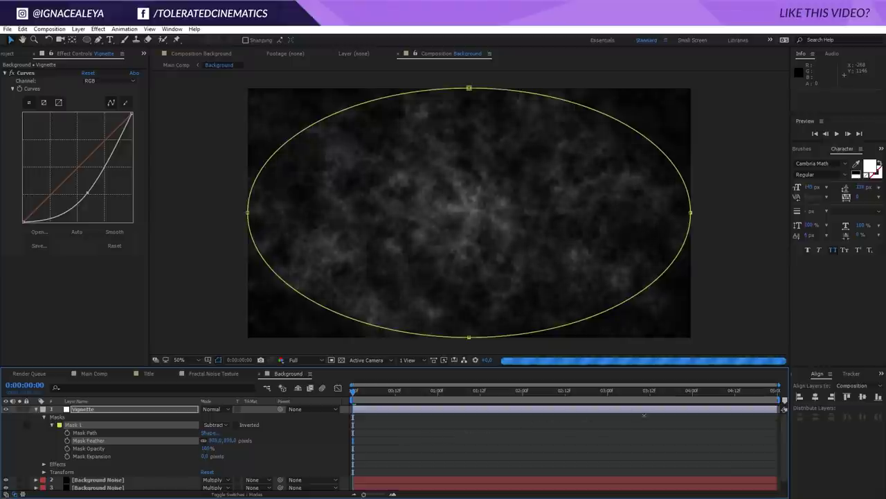
click(557, 436)
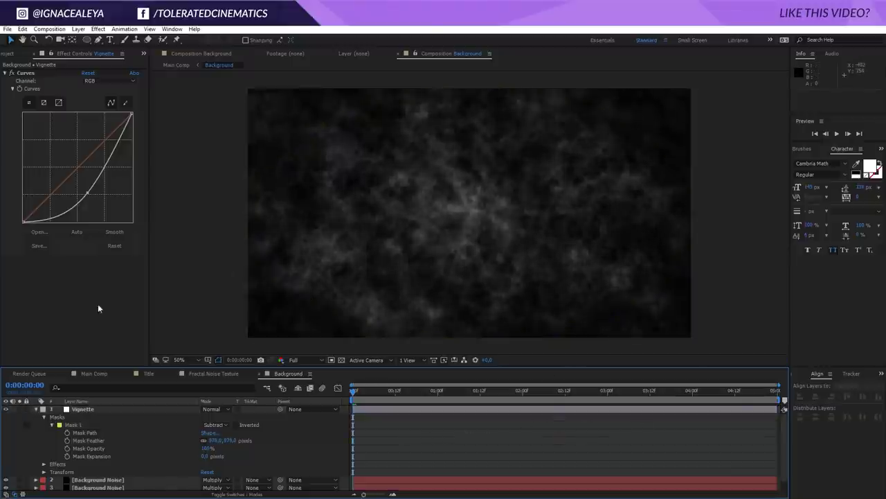
drag(205, 456, 137, 463)
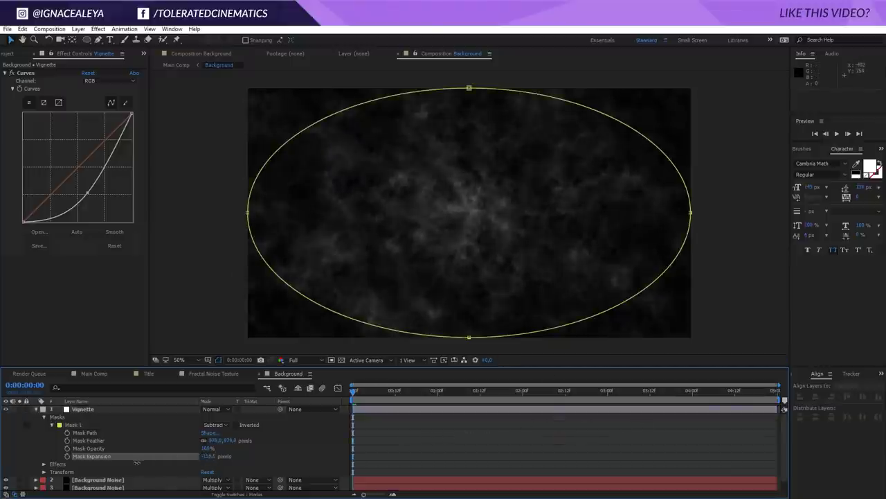
click(393, 459)
Lower the Vignette layer's RGB curve point very slightly and deselect the layer.
click(93, 410)
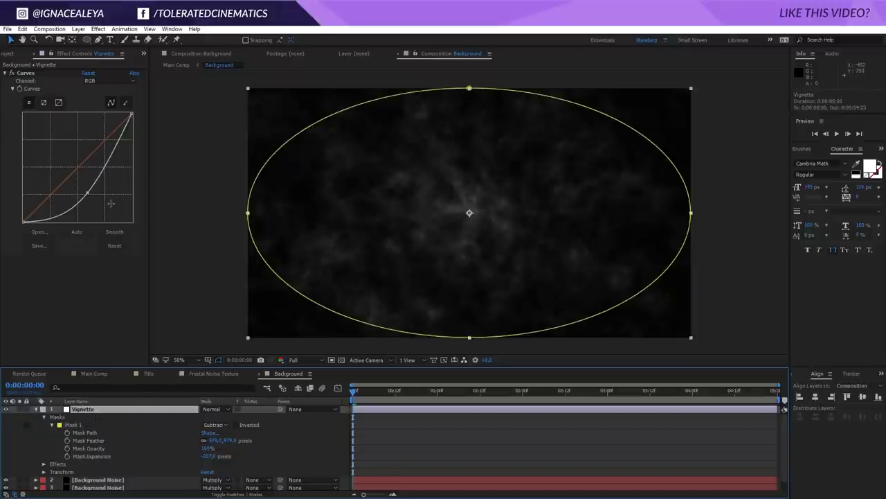
mouse_move(87, 192)
mouse_down()
mouse_move(95, 202)
mouse_move(88, 193)
mouse_up()
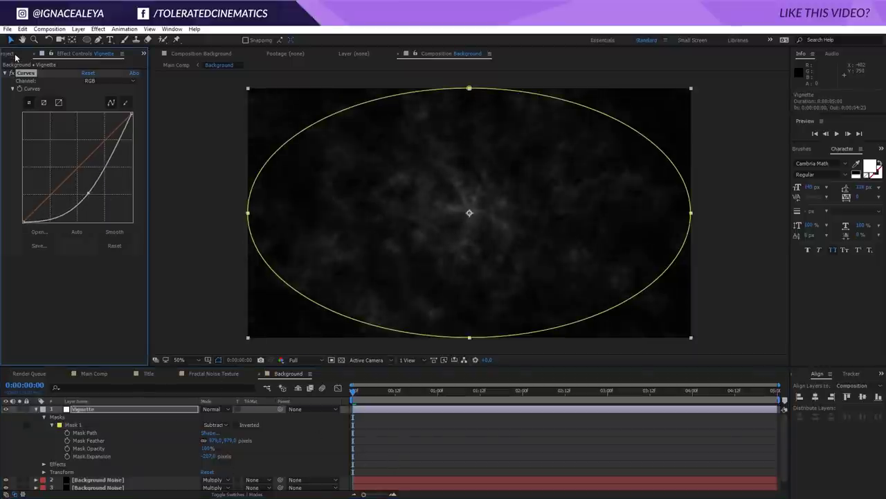
click(399, 419)
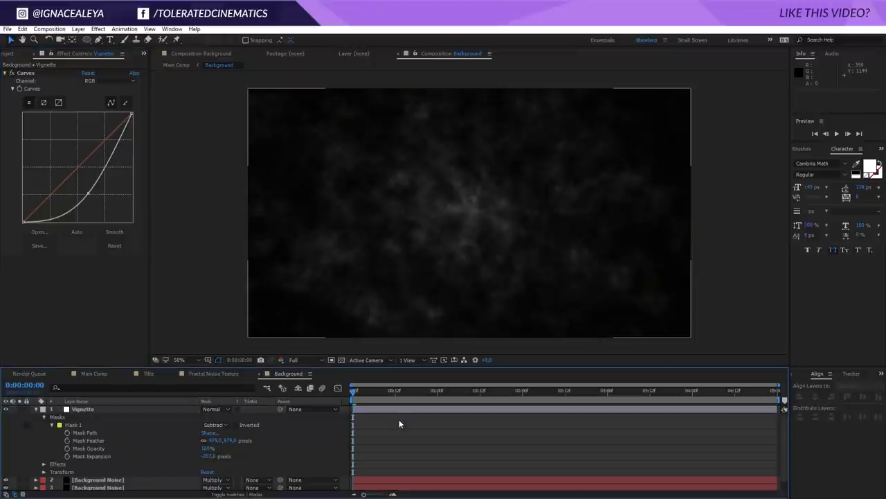
Switch the project color depth to 32 bpc and return to the Vignette's effect settings.
click(10, 54)
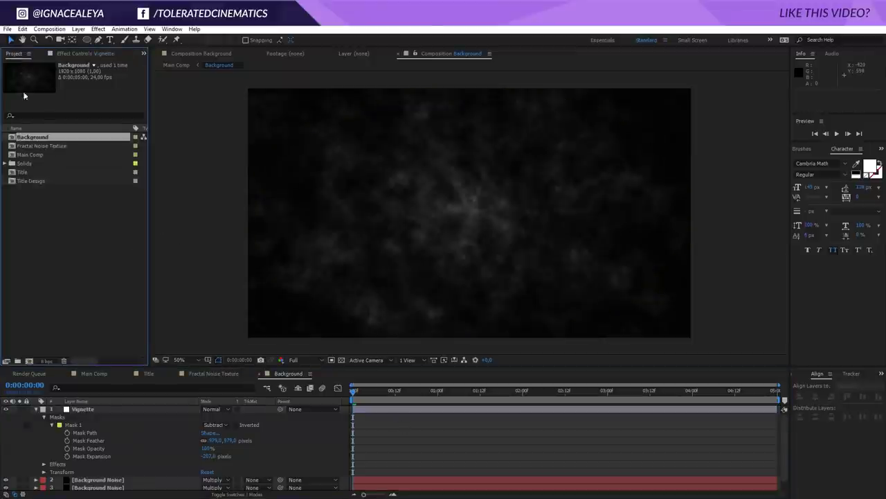
alt+click(46, 362)
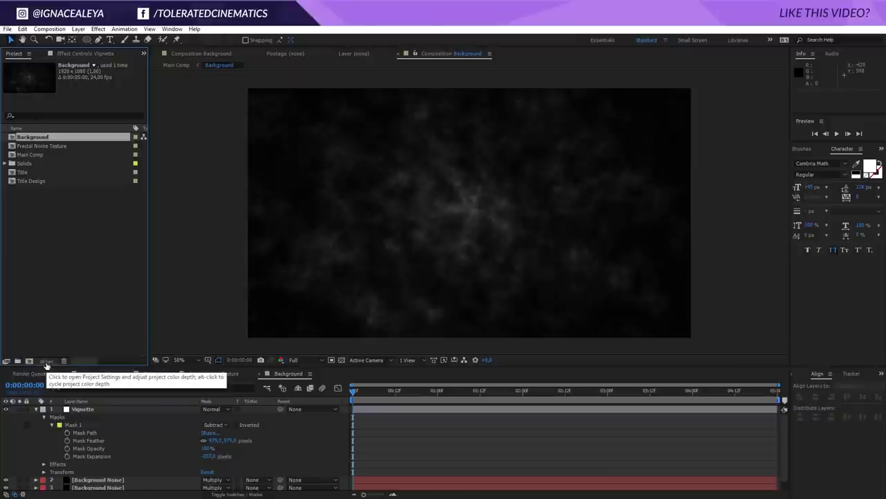
alt+click(46, 361)
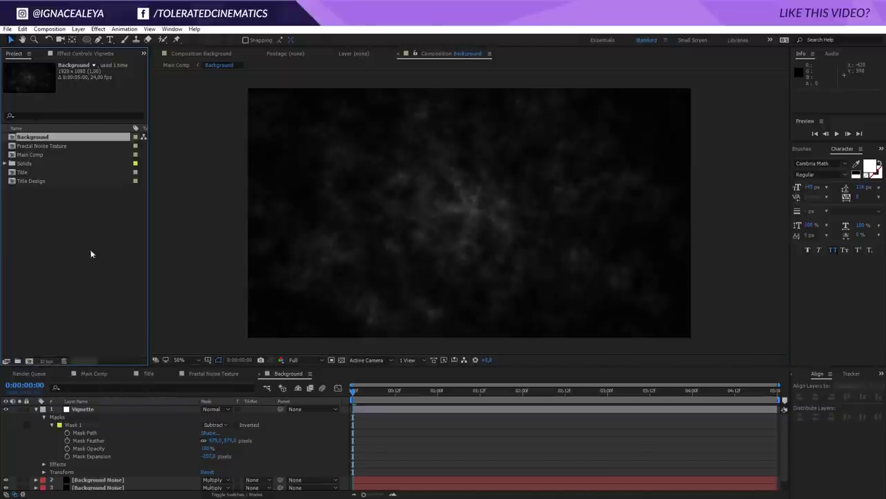
click(85, 55)
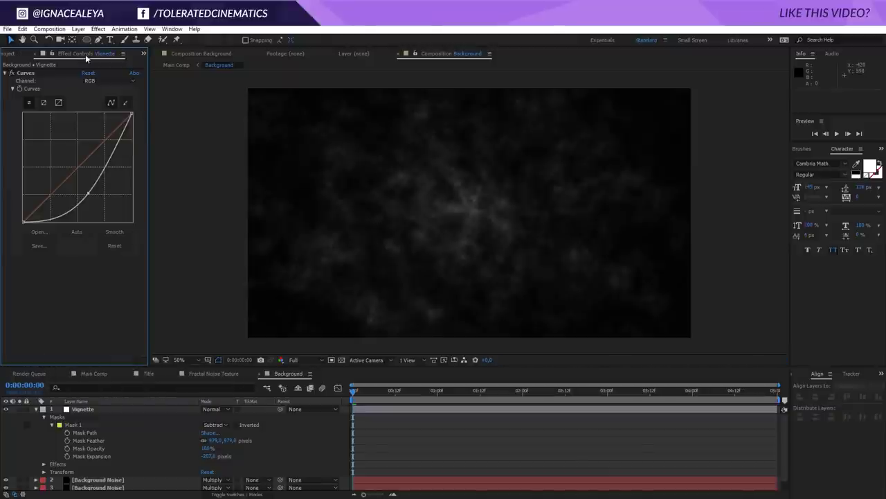
Collapse the Vignette layer's properties and add an adjustment layer named Color above it.
click(36, 409)
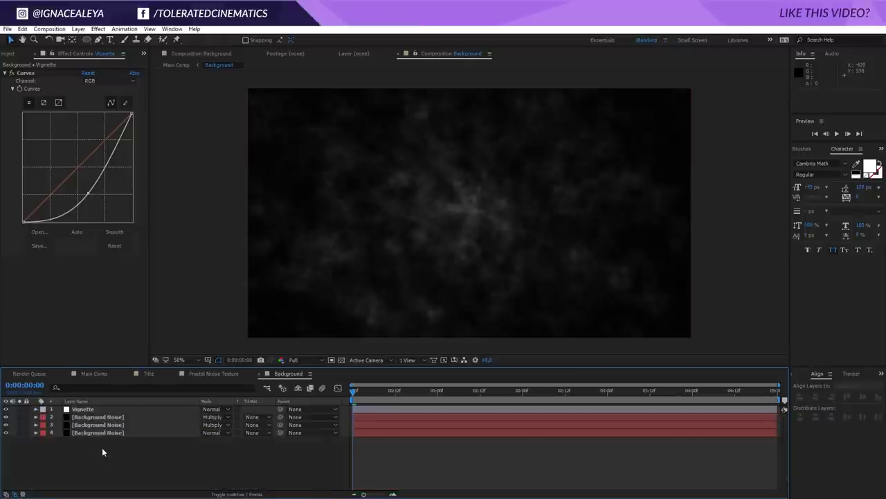
right_click(105, 470)
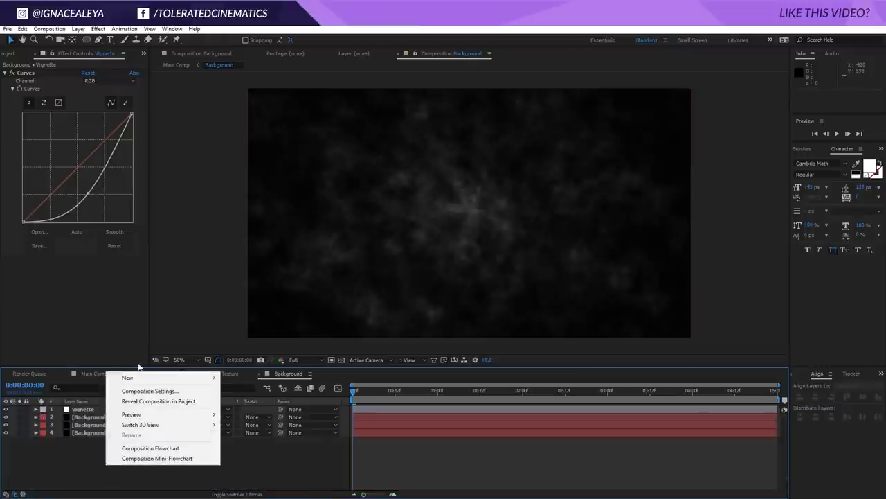
mouse_move(120, 380)
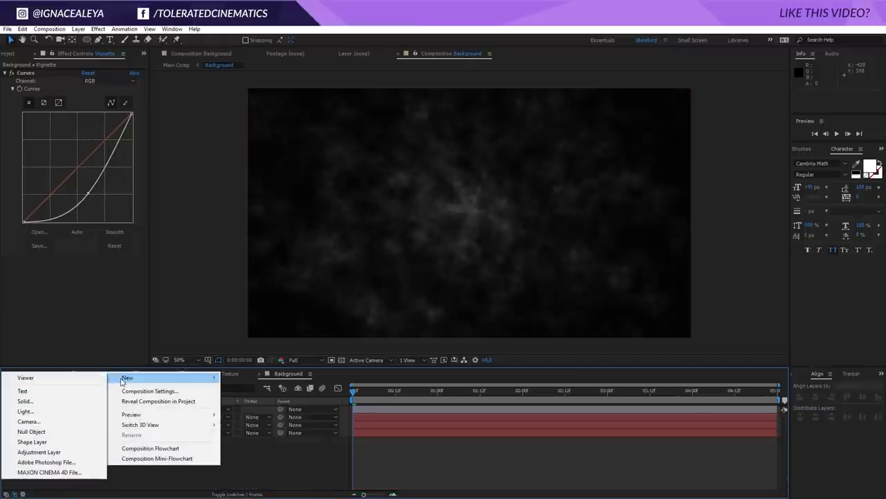
click(55, 451)
key(Return)
text(Color)
key(Return)
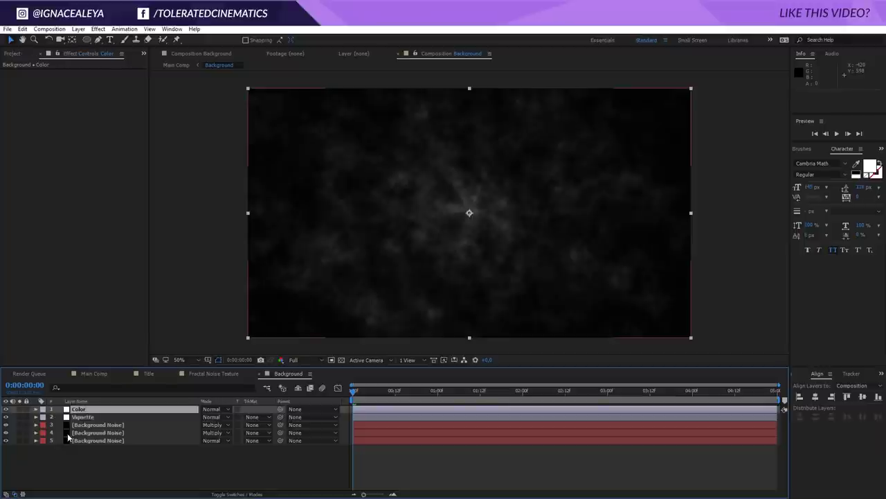
Apply Tint to the Color layer and map white to the dark green 286A50.
click(98, 29)
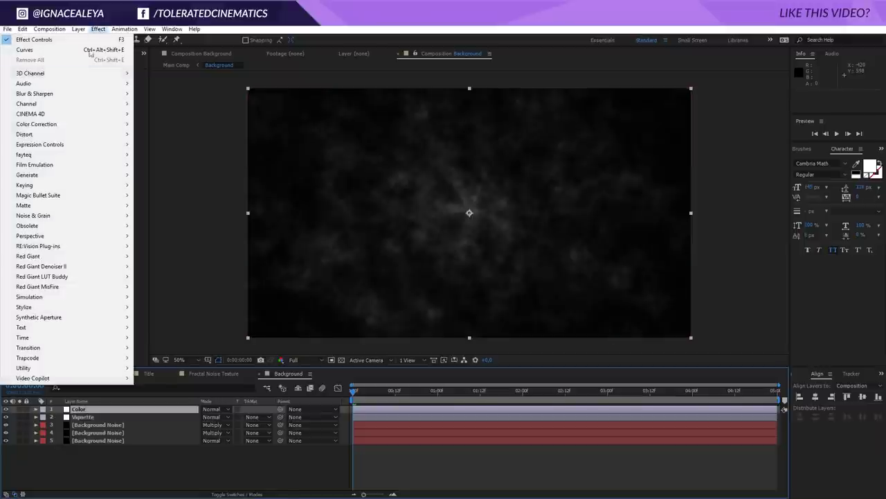
mouse_move(60, 125)
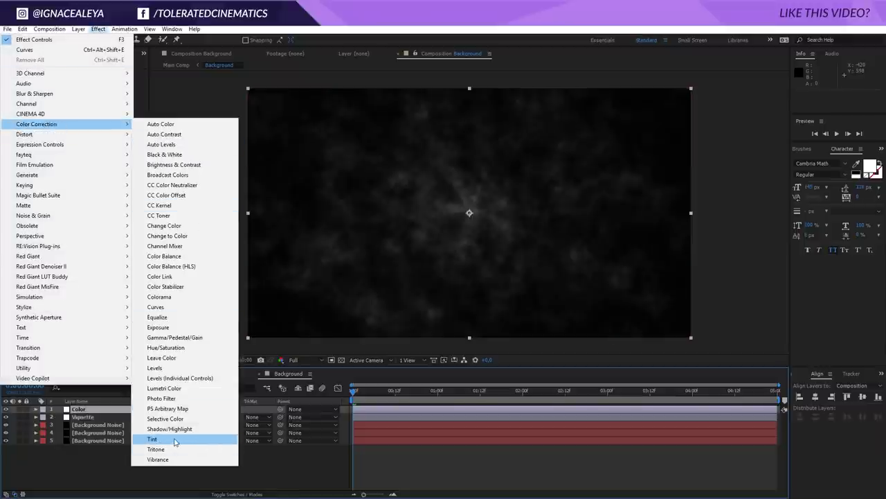
click(175, 441)
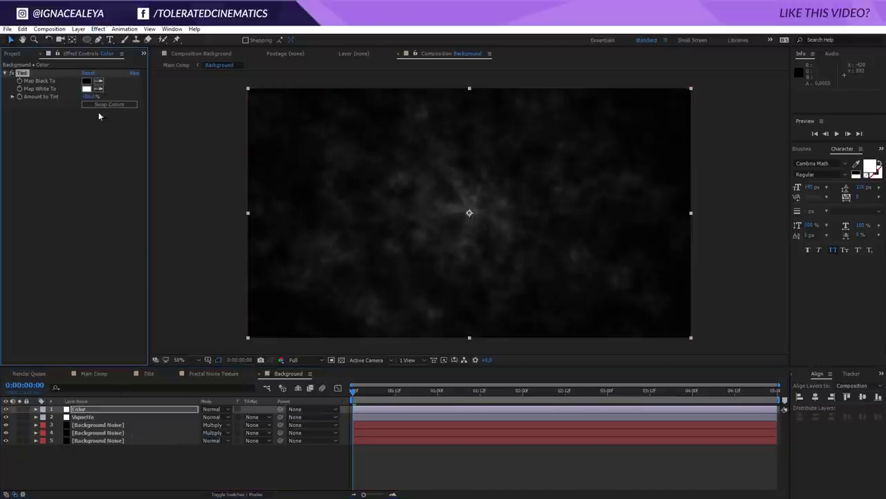
click(86, 89)
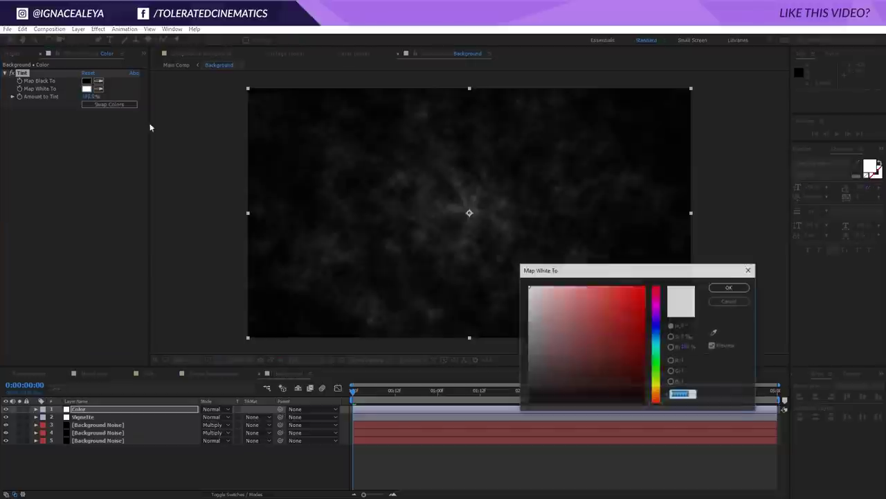
click(654, 361)
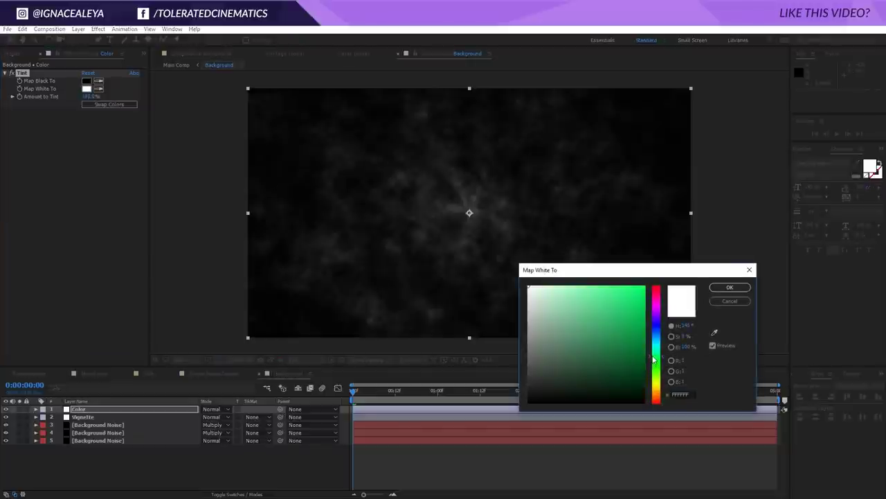
mouse_move(637, 352)
mouse_down()
mouse_move(617, 317)
mouse_move(592, 331)
mouse_move(596, 343)
mouse_up()
click(600, 354)
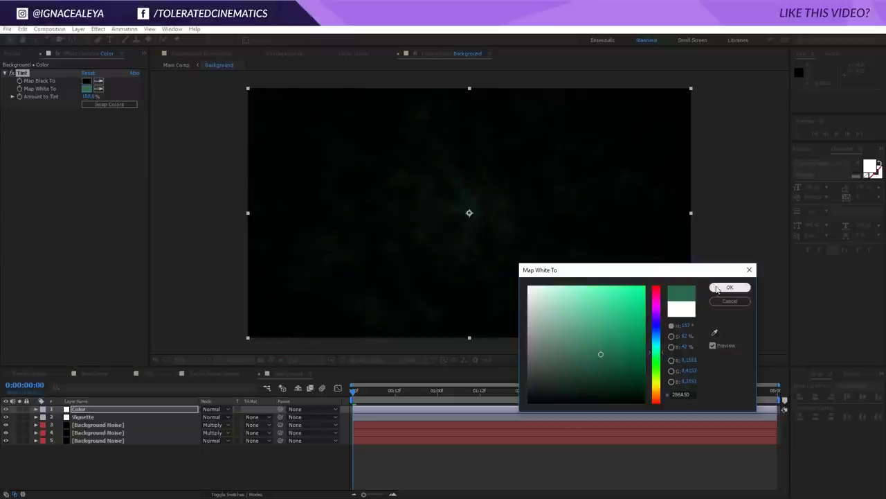
click(730, 287)
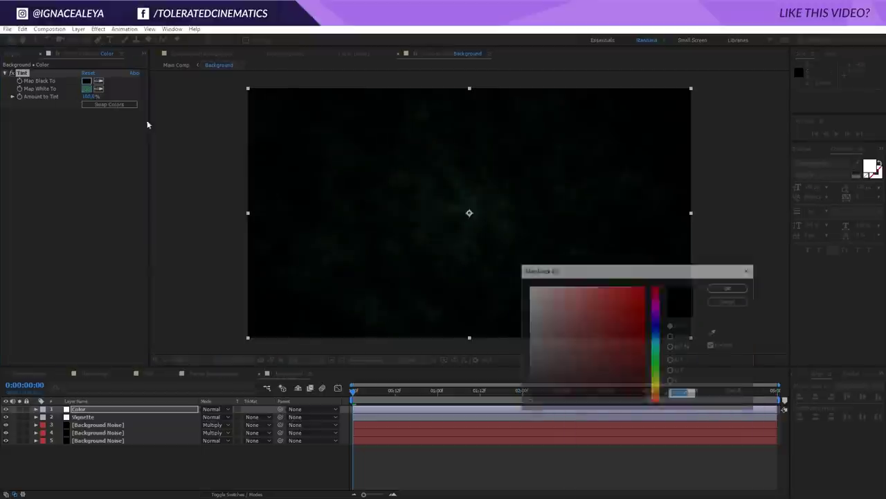
Map the Tint effect's black to a very dark blue, about 05080C.
click(656, 331)
drag(605, 390, 594, 396)
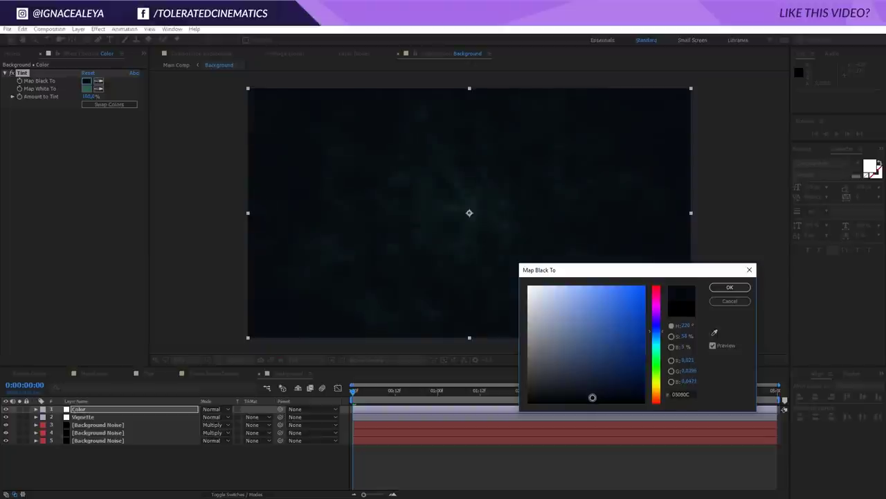
click(733, 286)
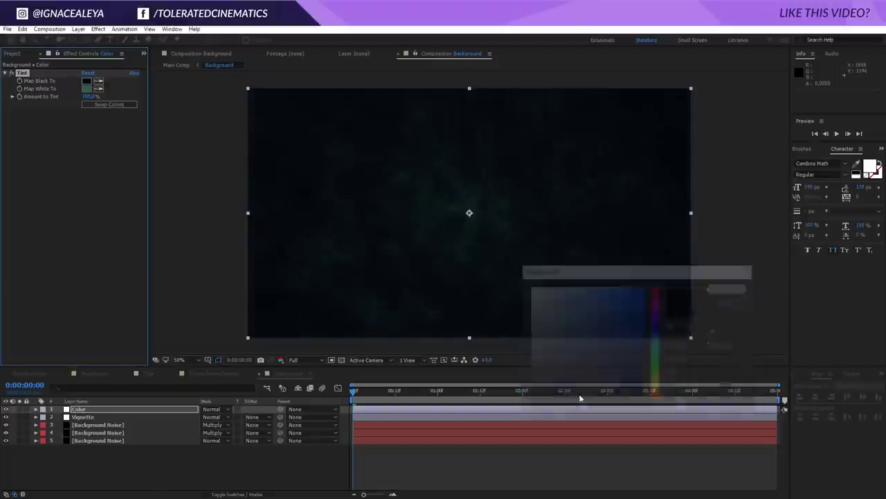
Preview the tinted background animation, also checking a frame at 2 seconds.
click(498, 472)
key(space)
key(space)
drag(388, 392, 523, 401)
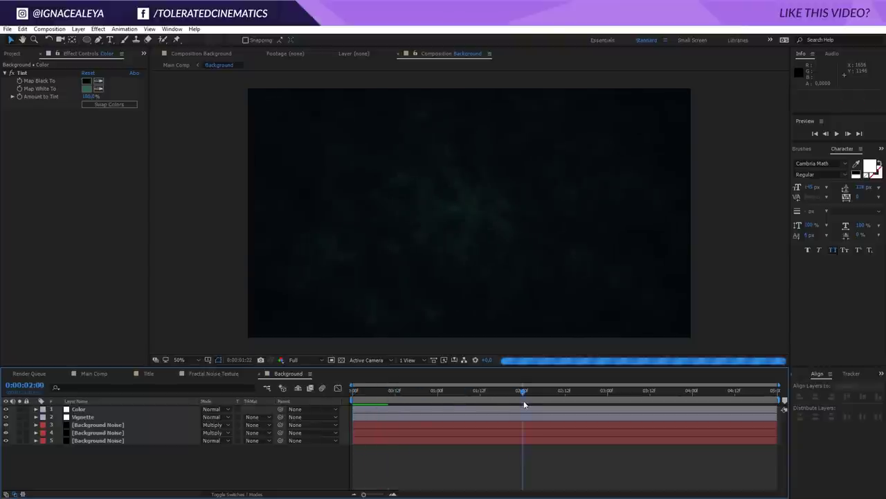
key(space)
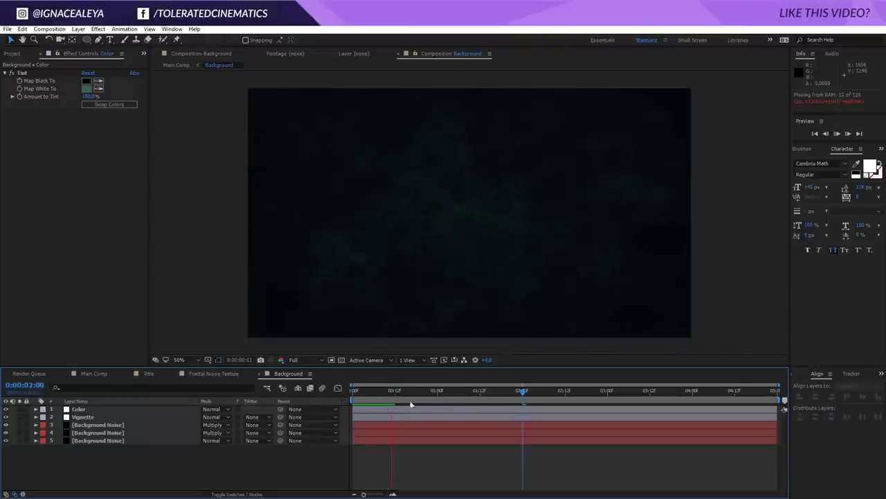
Apply Curves to the Background layer in the Main Comp and shape a gentle S-curve with slightly lowered shadows and raised midtones.
click(97, 373)
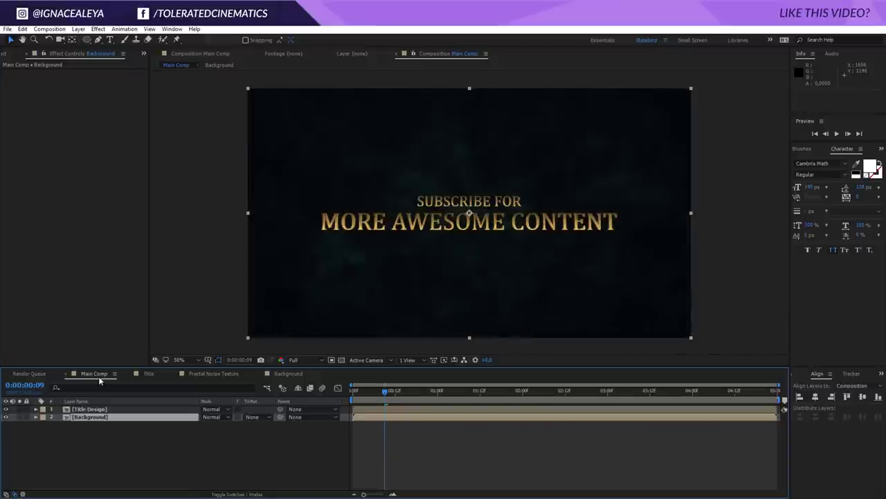
click(99, 418)
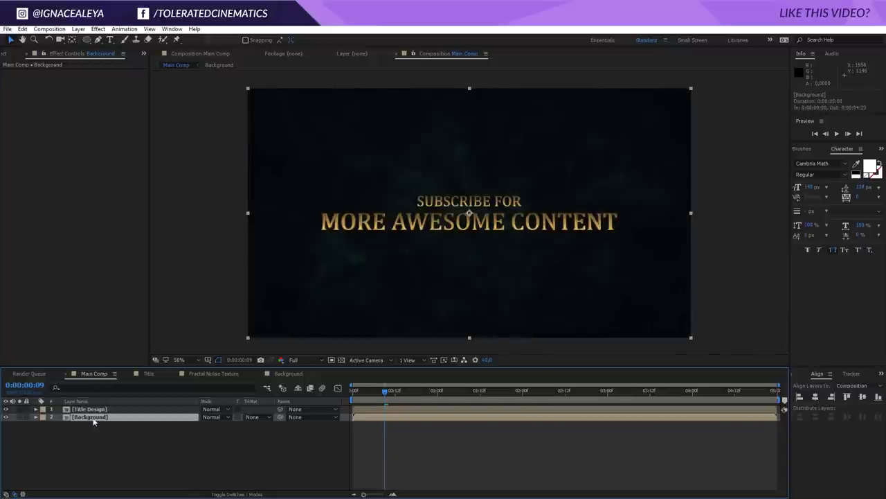
click(98, 29)
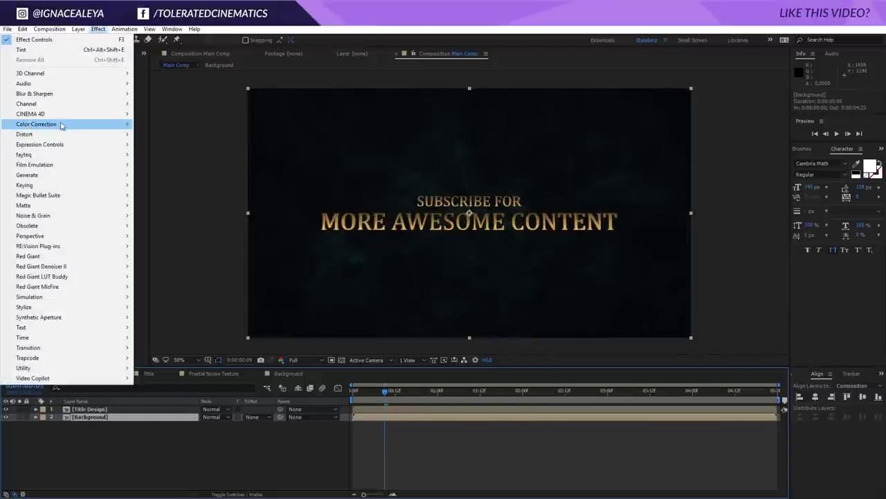
mouse_move(63, 124)
click(168, 306)
drag(51, 193, 52, 206)
drag(83, 169, 83, 160)
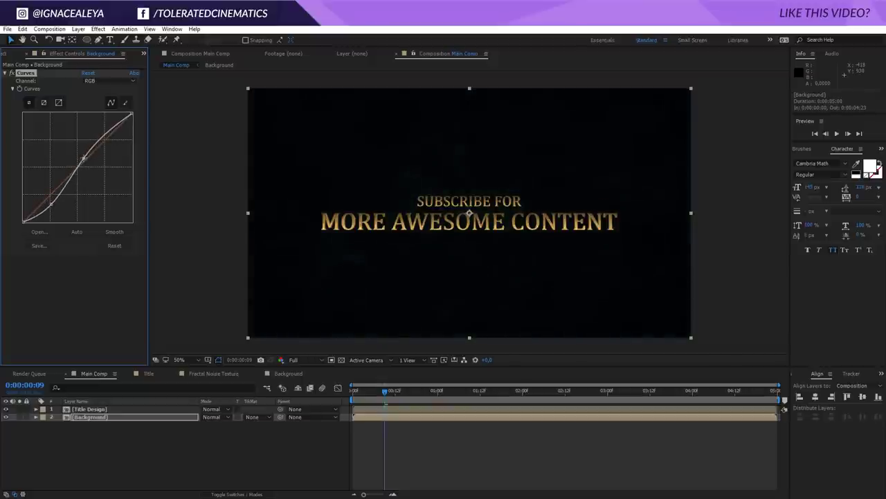
drag(53, 202, 47, 200)
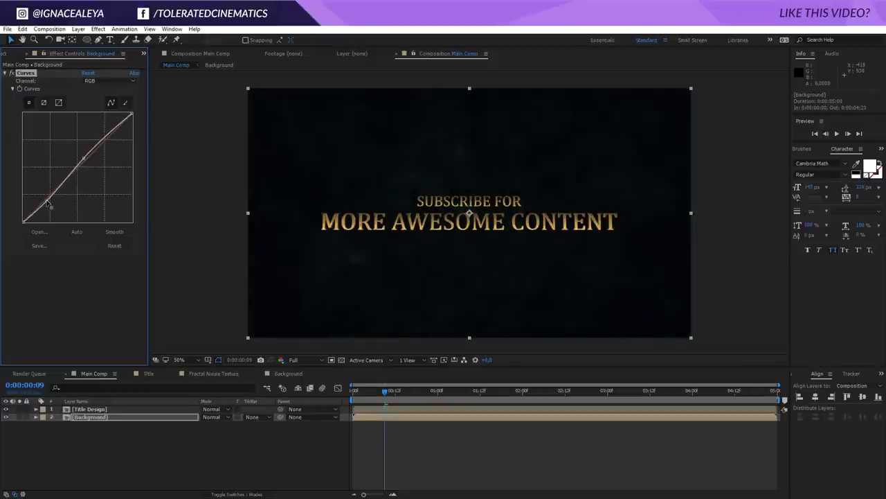
Darken the Color layer's Tint black in the Background comp to the near-black blue 000103 and return to the Main Comp.
double_click(80, 416)
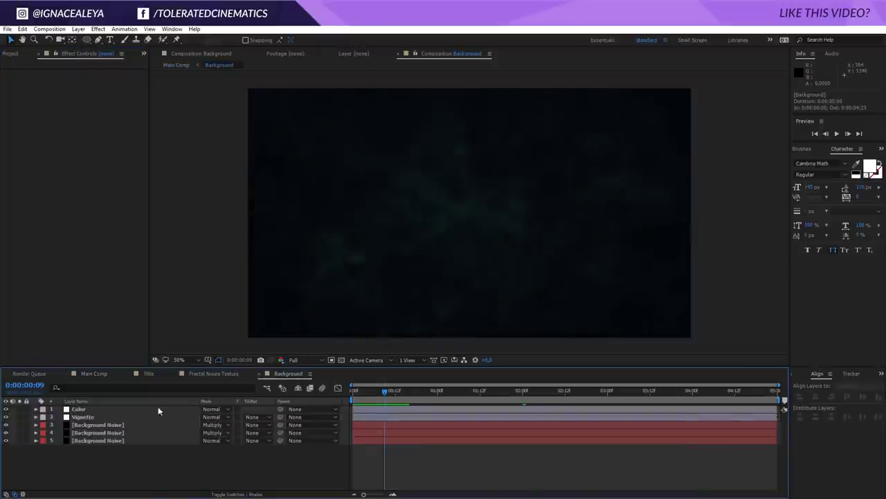
click(78, 408)
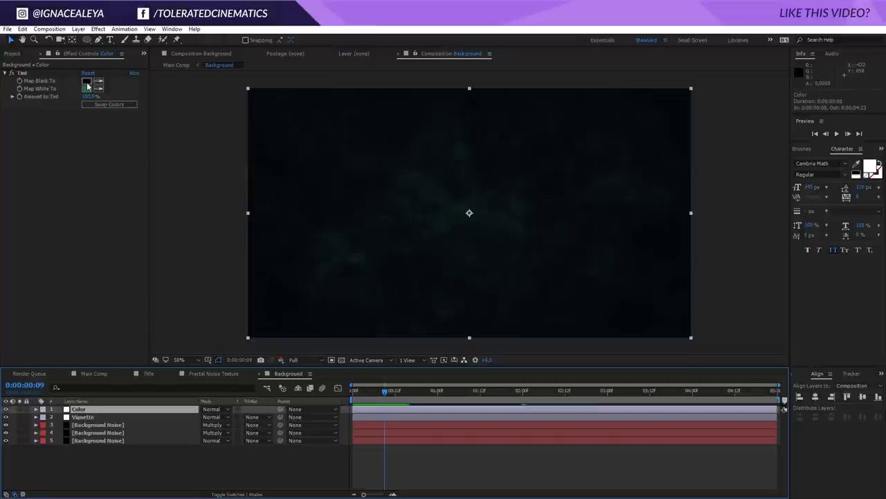
click(86, 81)
drag(584, 399, 631, 402)
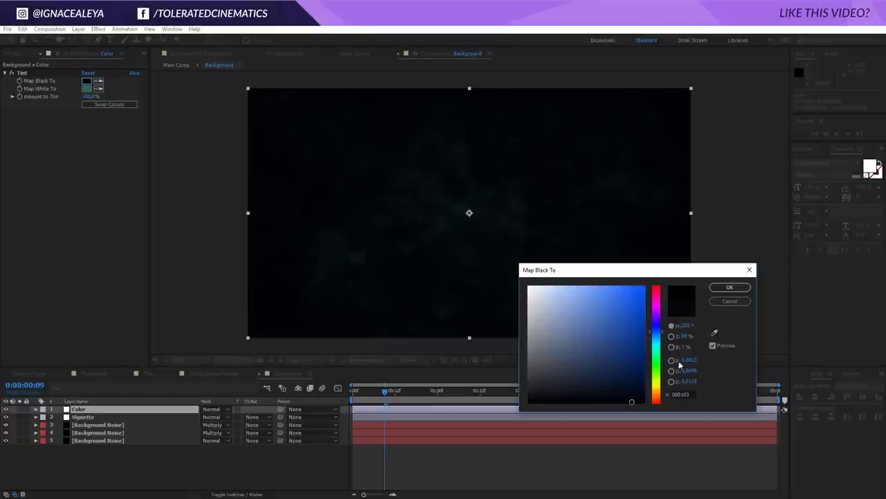
click(732, 288)
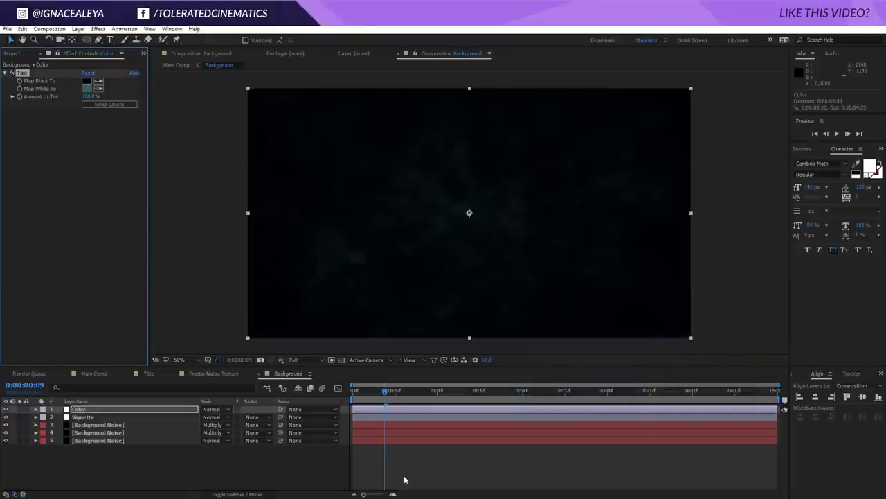
click(95, 374)
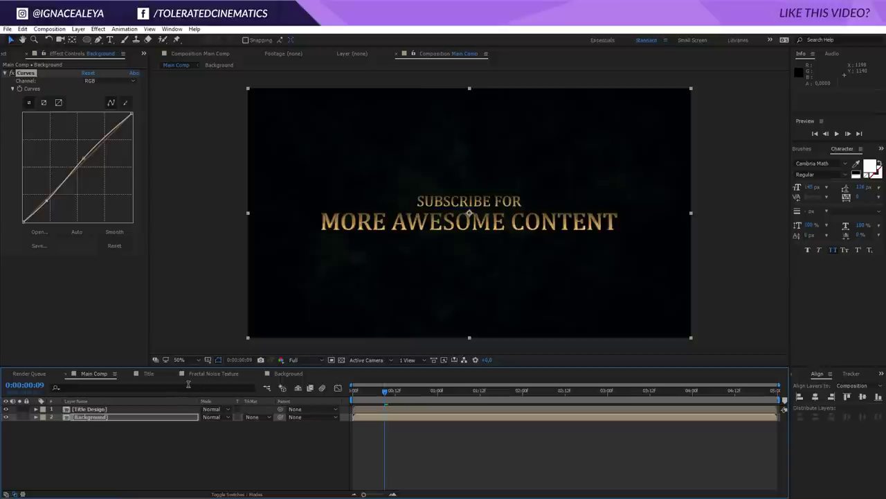
Increase the Fractal Noise scale of the lowest Background Noise layer in the Background comp to about 254.
double_click(124, 417)
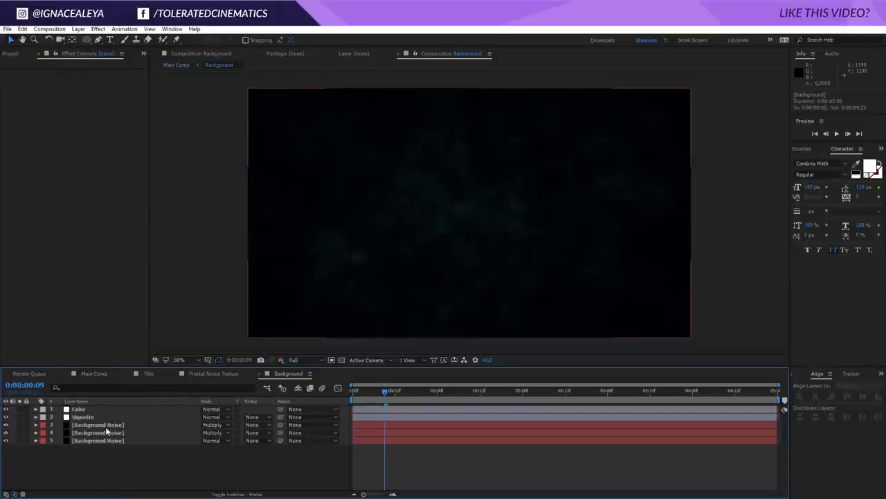
click(101, 425)
click(96, 441)
click(12, 128)
drag(48, 164, 227, 216)
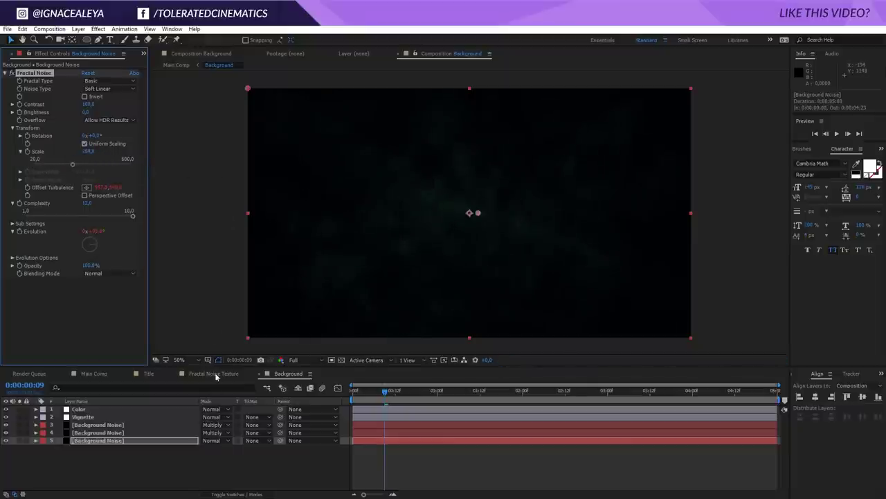
click(187, 460)
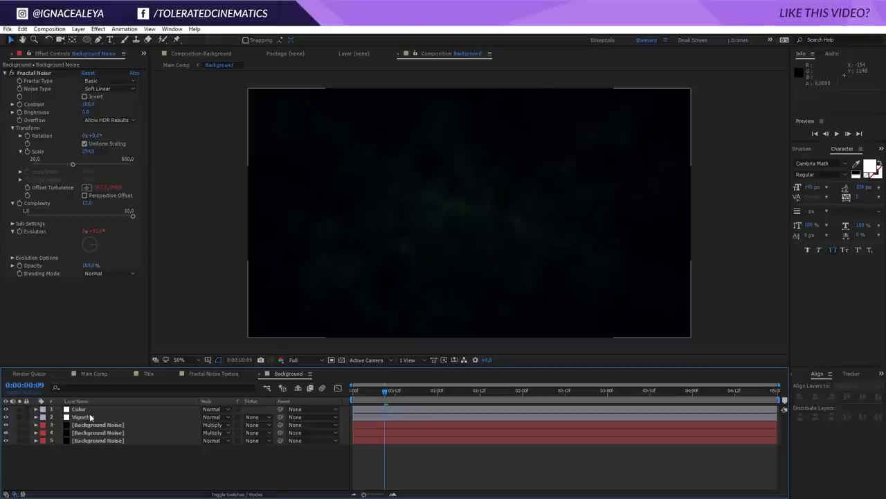
Check the Vignette layer's curve, then preview the background animation behind the title in the Main Comp.
click(89, 415)
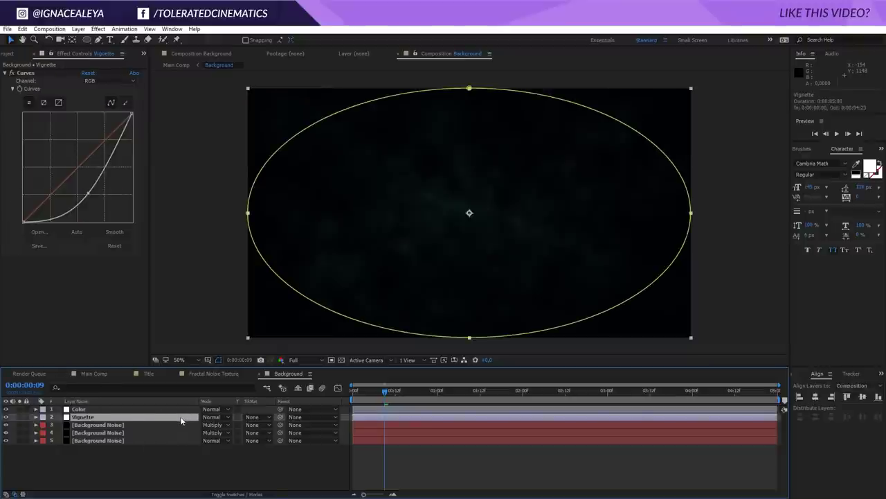
click(130, 461)
click(90, 373)
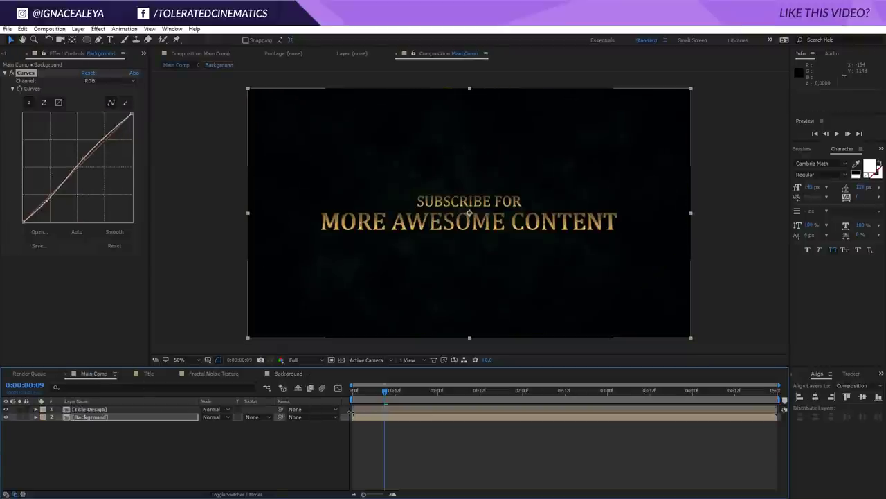
key(space)
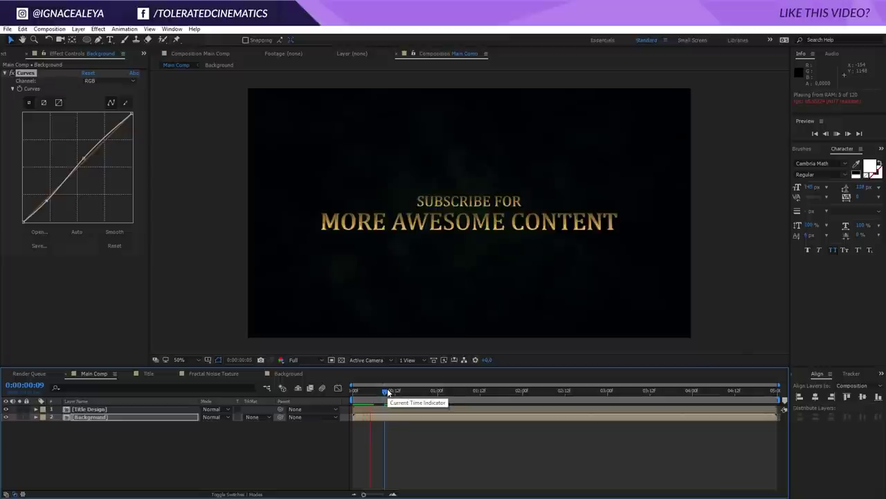
key(space)
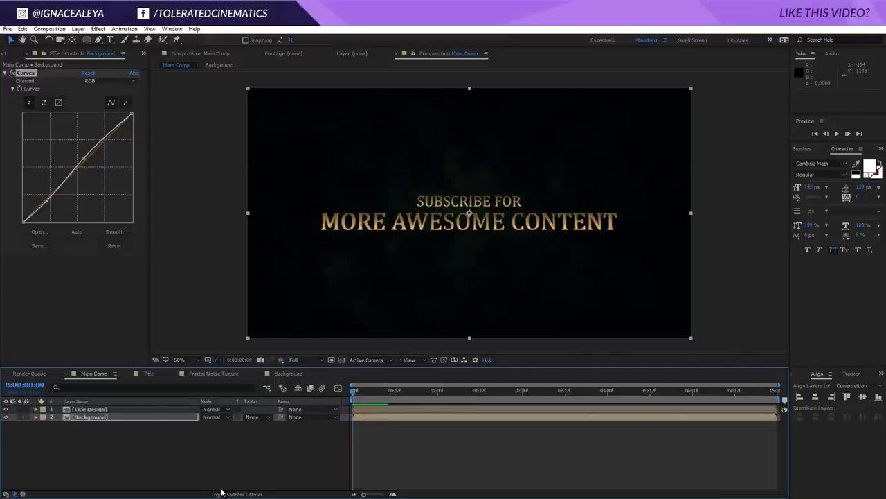
Create a black 1920 x 1080 px solid named Flare in the Main Comp.
right_click(134, 445)
mouse_move(156, 354)
click(77, 383)
click(462, 270)
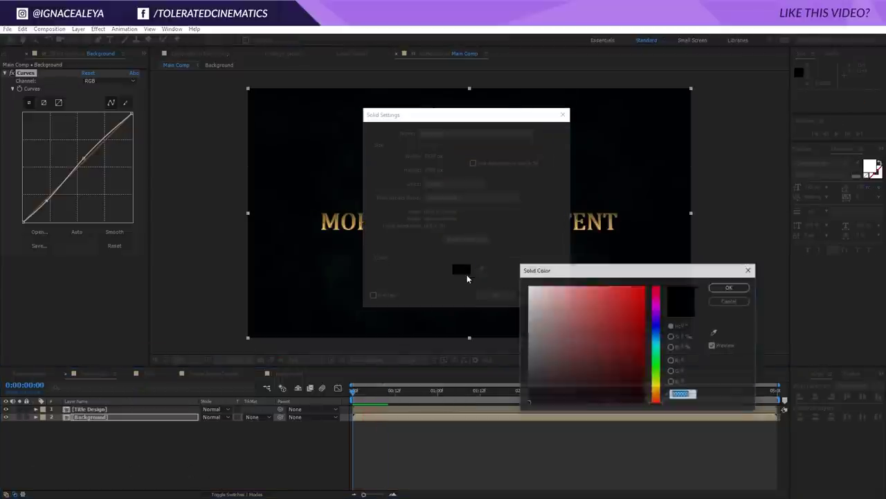
click(748, 285)
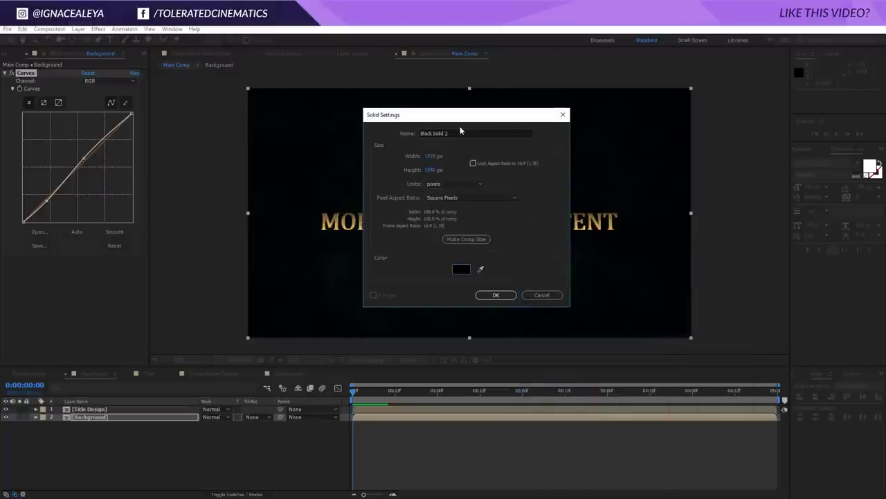
text(Flare)
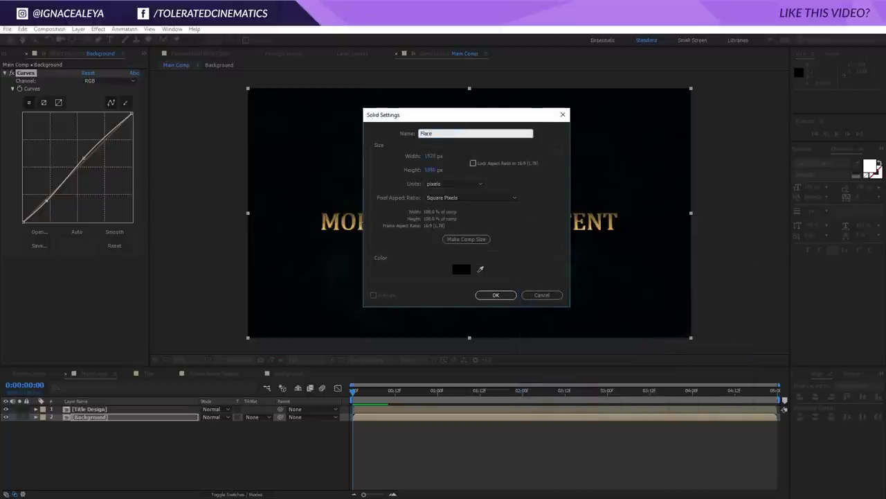
click(496, 294)
Apply the Lens Flare effect to the Flare layer and set its lens type to 105mm Prime.
click(98, 29)
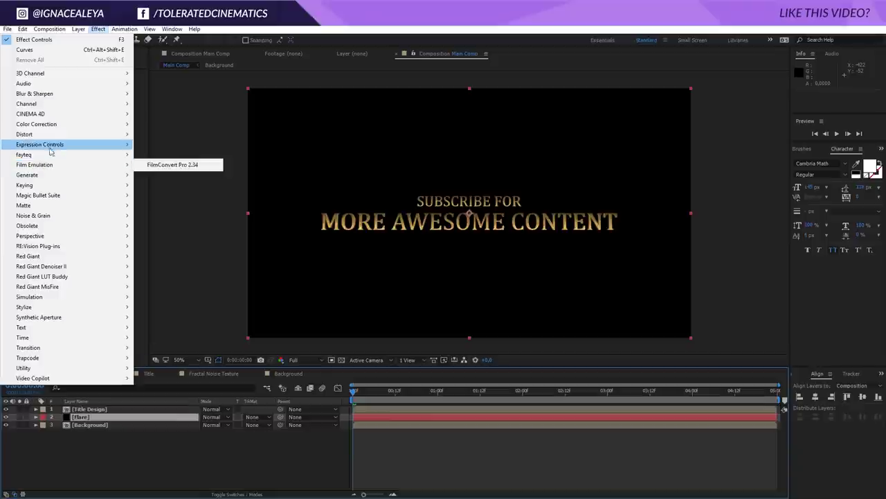
mouse_move(70, 175)
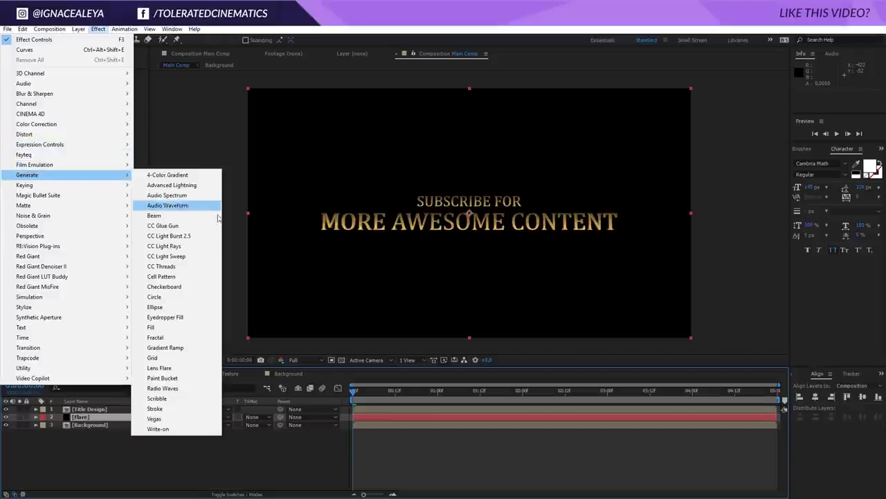
click(159, 367)
click(97, 97)
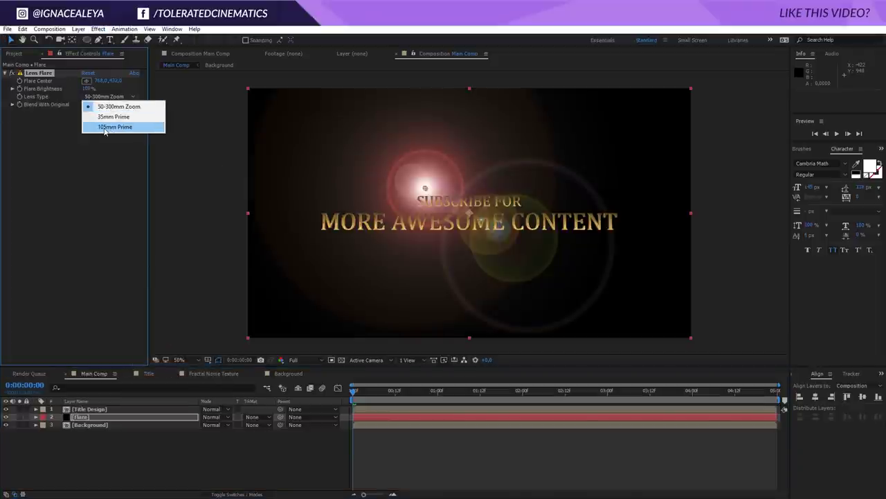
click(104, 128)
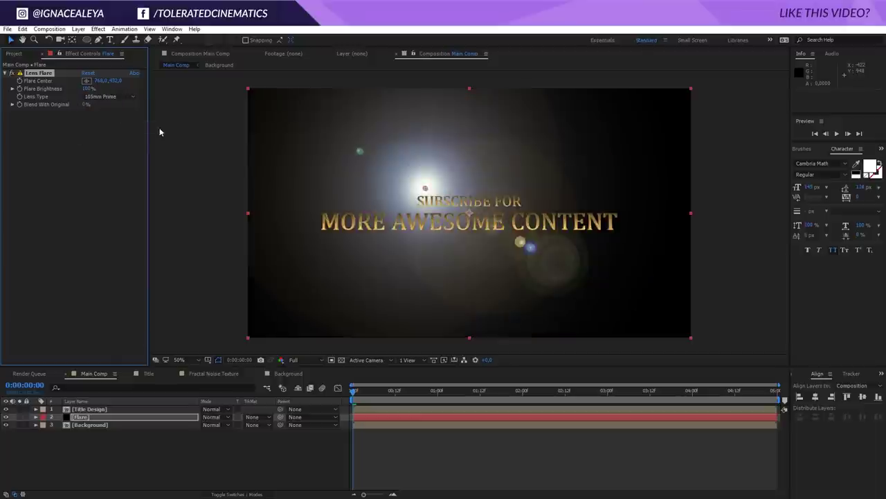
Set the lens flare's center to 960, 540 and reduce its brightness to about 22%.
drag(102, 81, 104, 82)
click(103, 82)
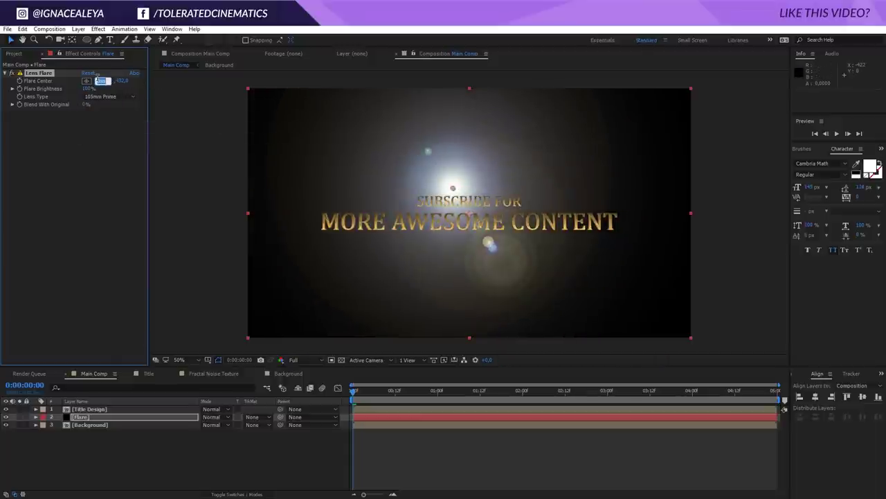
text(960)
key(Tab)
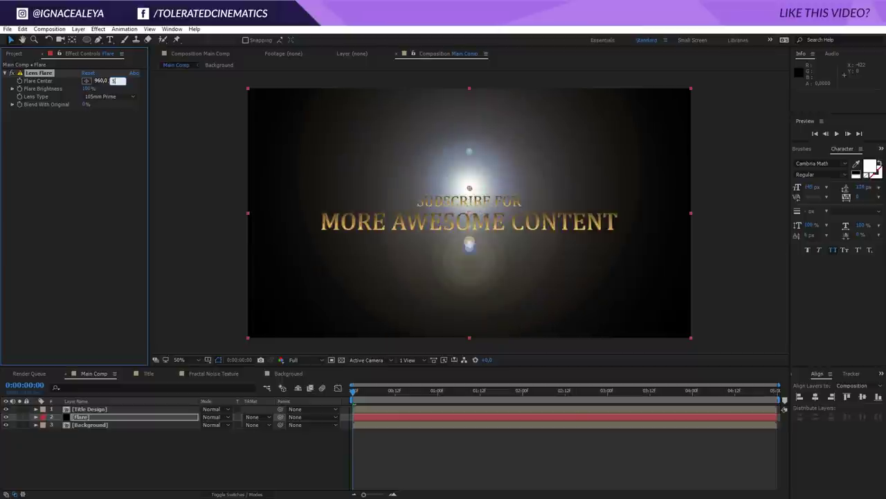
text(540)
key(Return)
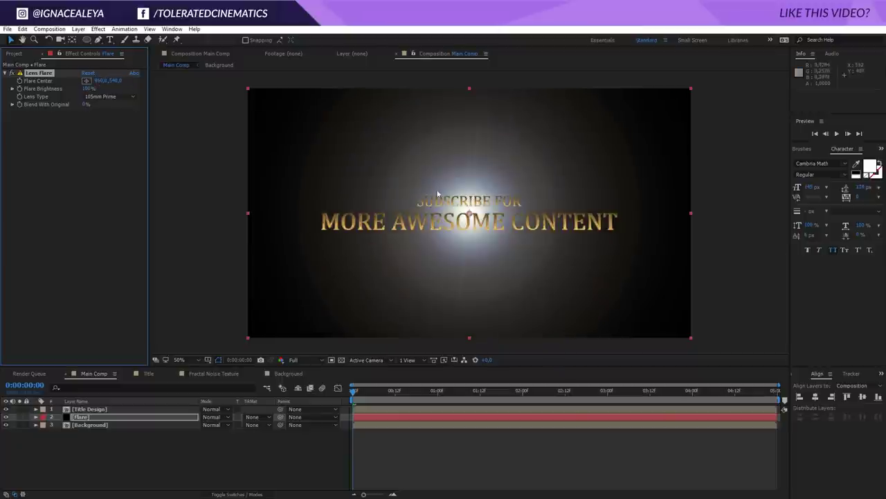
drag(87, 88, 76, 96)
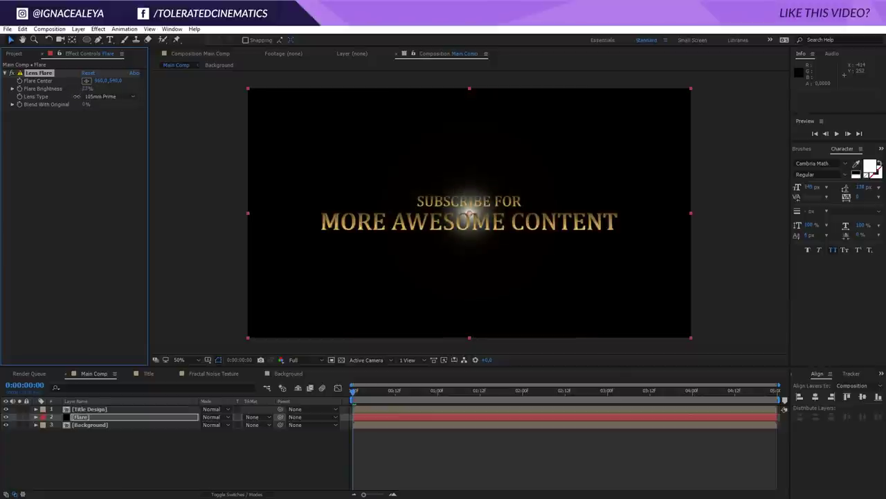
click(84, 143)
Move the Flare layer above Title Design and scale it down to about 34% wide and 19% high.
click(84, 418)
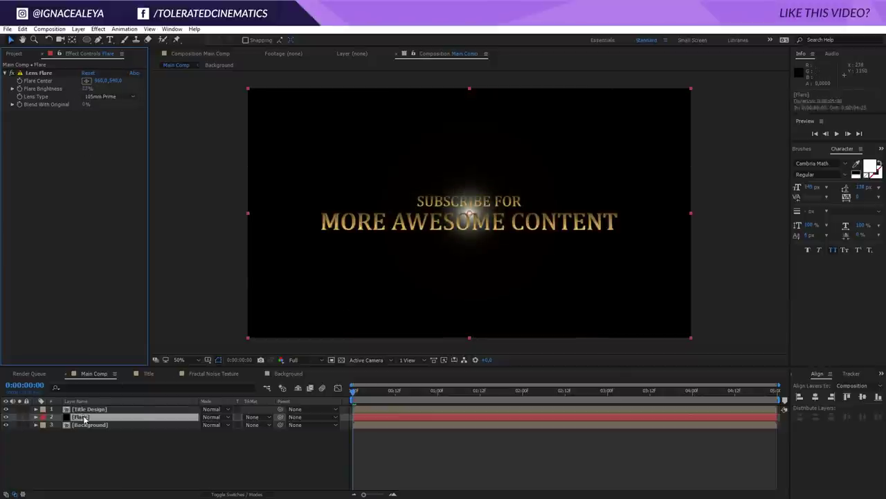
drag(84, 418, 90, 410)
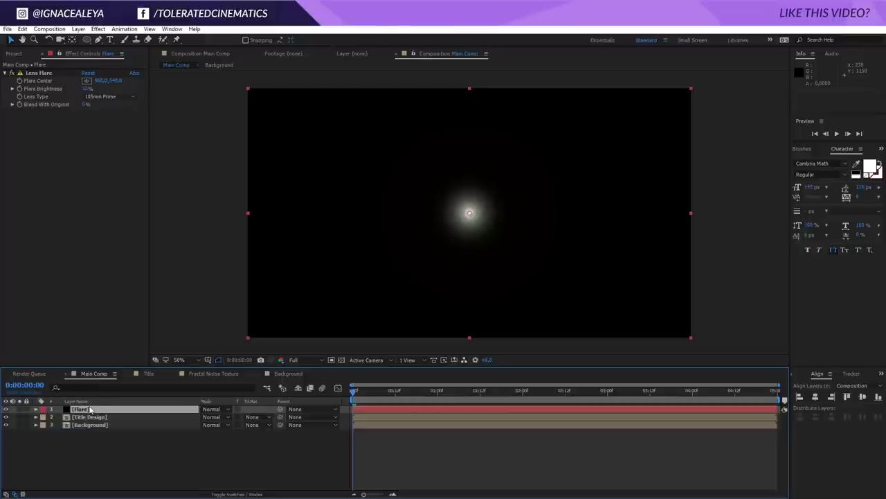
drag(690, 89, 544, 190)
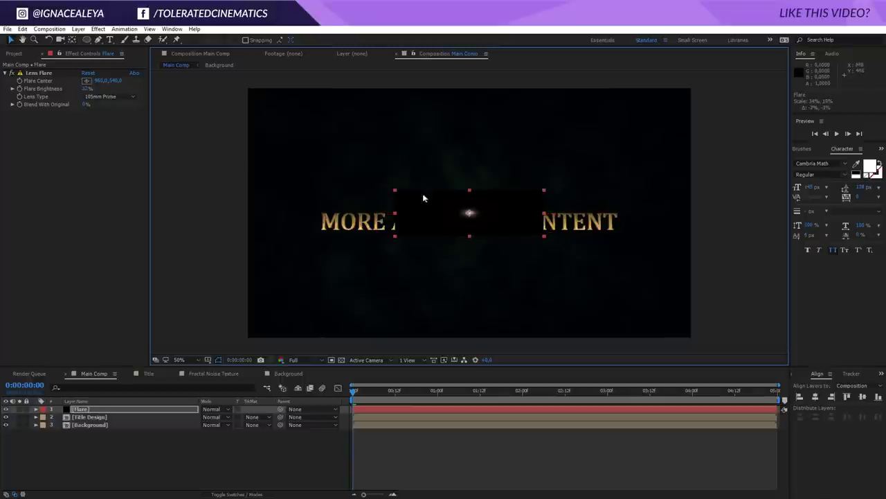
Apply Curves to the Flare layer with lowered shadows and near-neutral midtones, and slightly raise the lens flare's brightness.
click(98, 29)
mouse_move(47, 126)
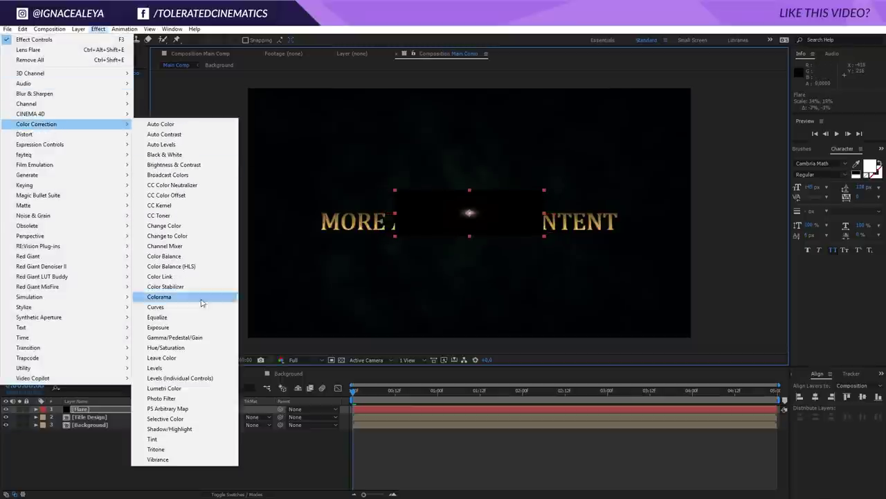
click(184, 306)
drag(52, 233, 51, 242)
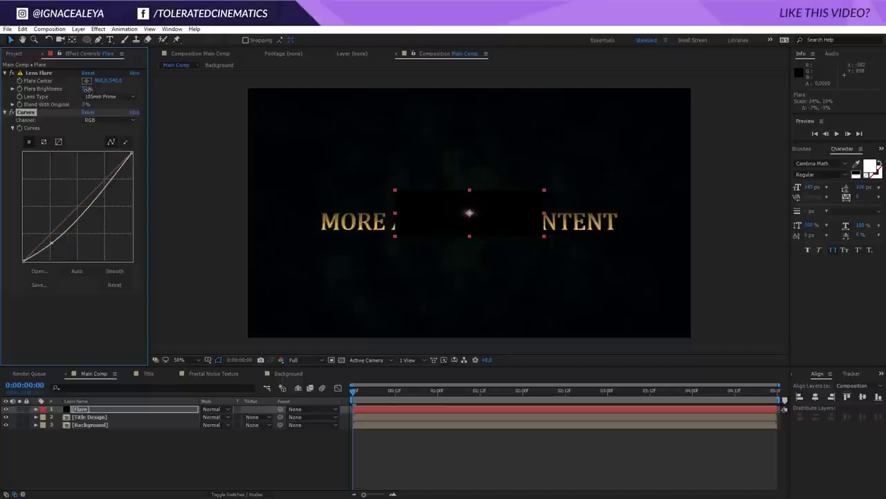
drag(87, 90, 89, 90)
drag(76, 209, 84, 206)
click(441, 465)
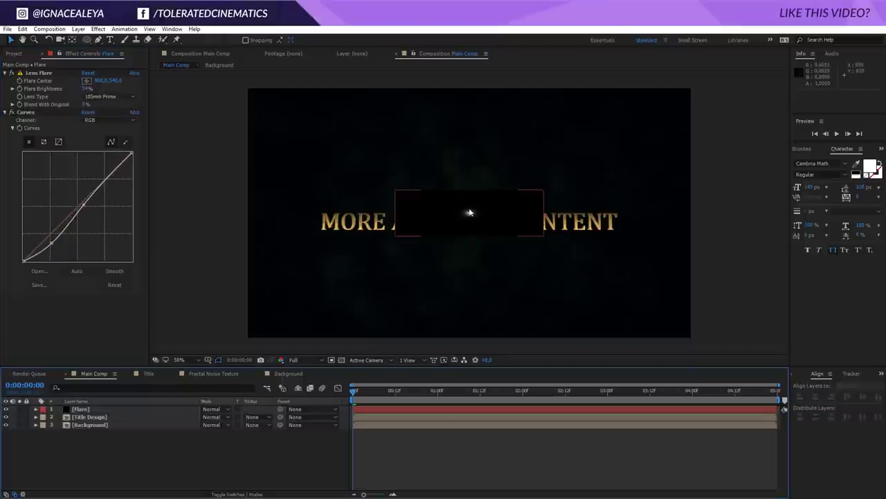
click(462, 237)
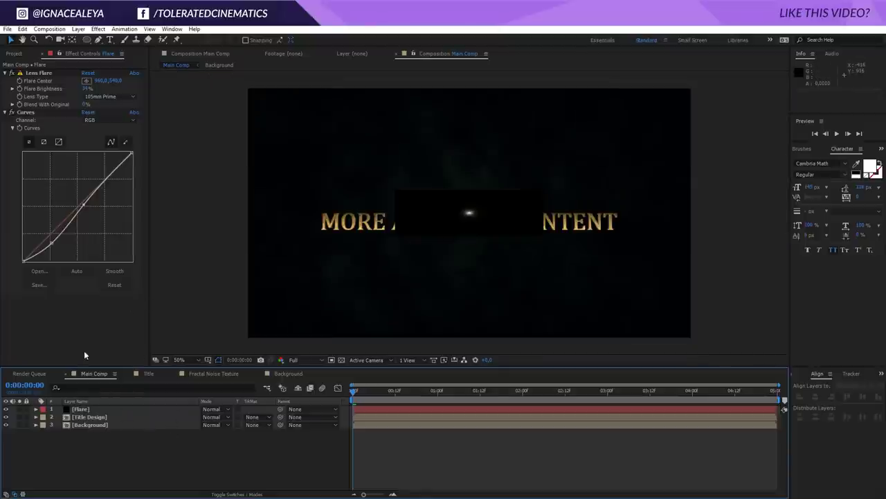
Create a comp-sized white solid layer named Flare Rim.
click(78, 28)
mouse_move(76, 36)
click(187, 47)
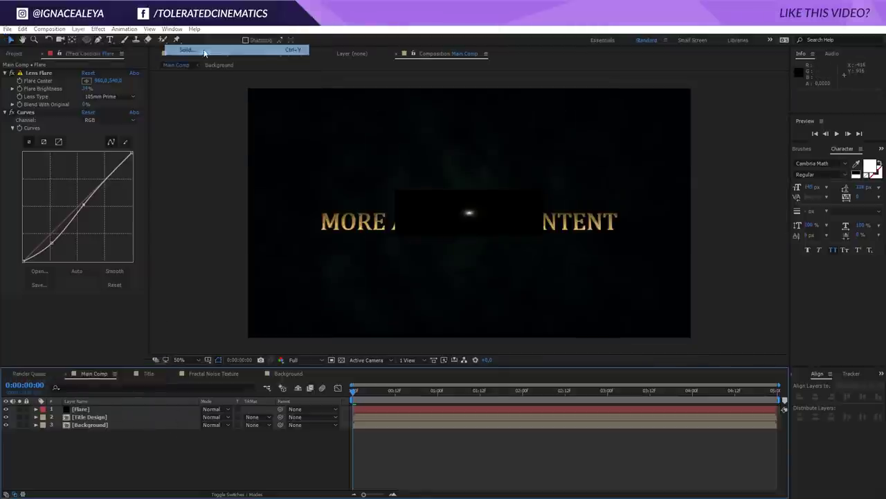
click(459, 270)
drag(536, 298, 479, 259)
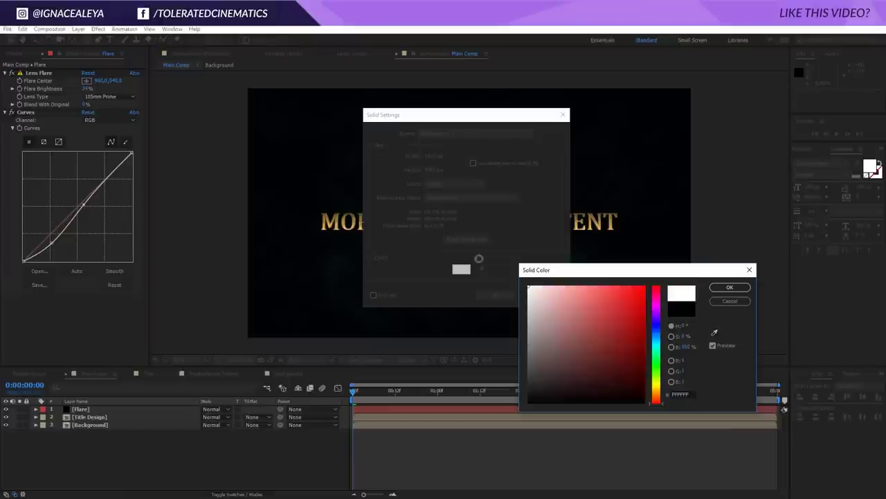
click(728, 294)
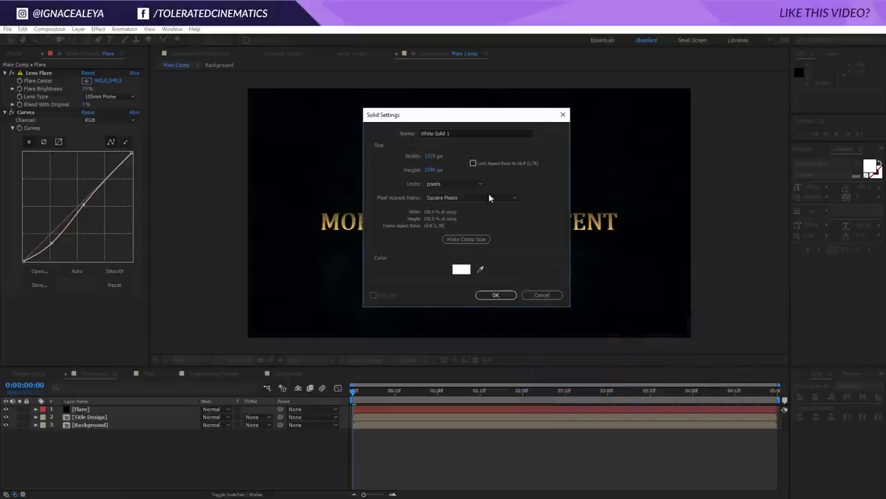
click(469, 134)
text(Flare Rim)
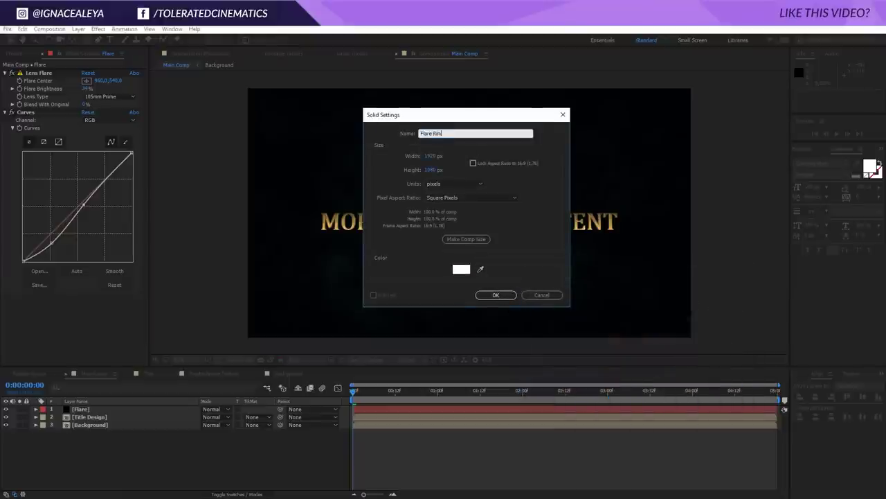
click(437, 136)
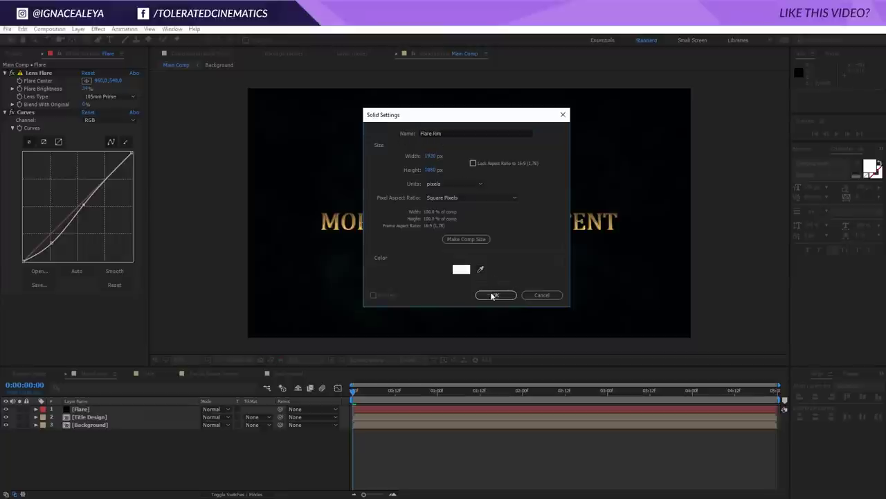
click(495, 295)
Mask the Flare Rim layer to a full-width horizontal strip about 12 px high through the flare and feather the mask 35 pixels.
drag(87, 40, 128, 48)
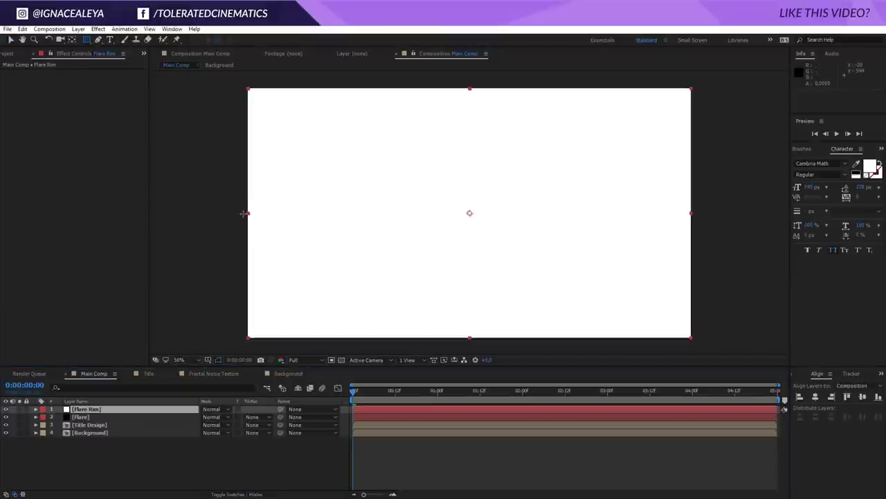
drag(238, 209, 729, 211)
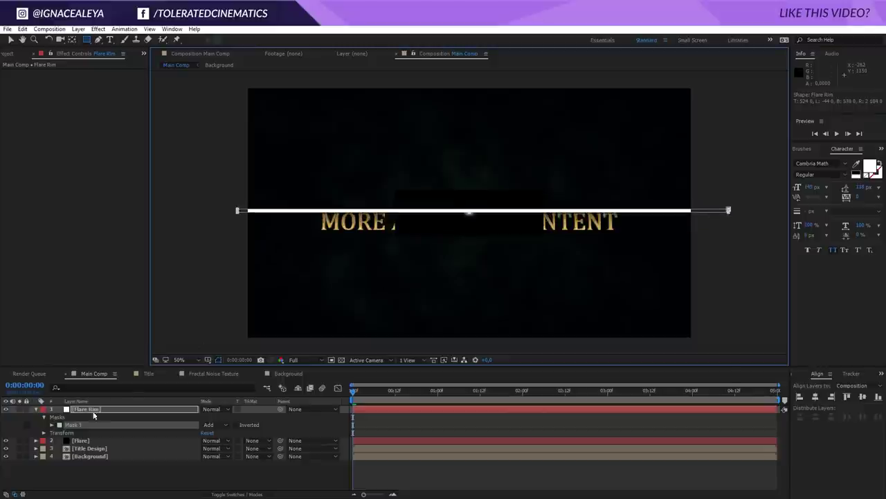
key(f)
drag(219, 424, 238, 425)
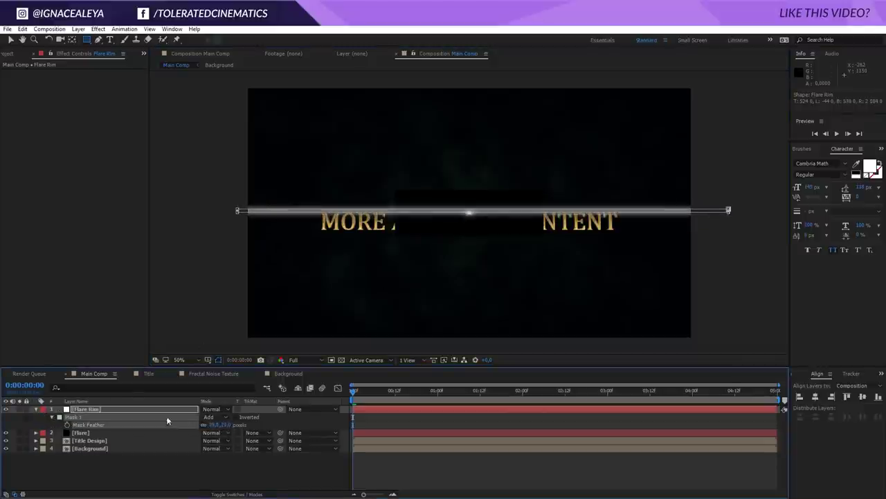
click(167, 411)
click(227, 425)
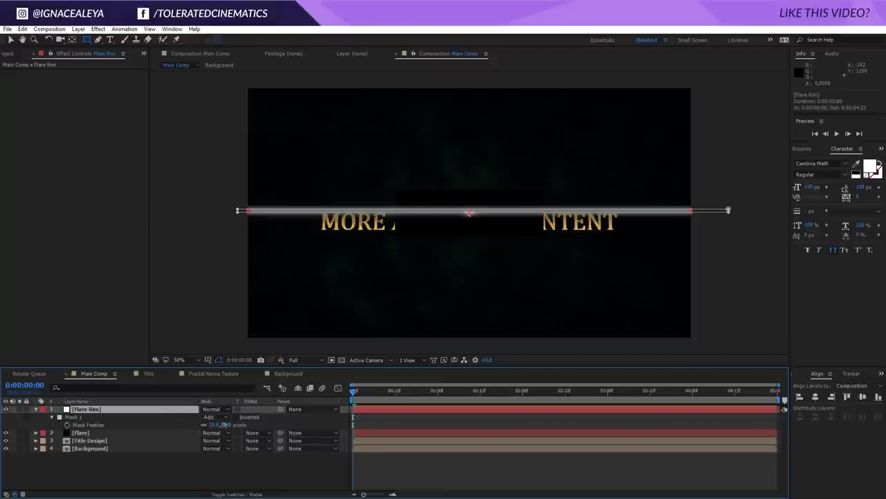
text(35)
key(Return)
Duplicate the Flare Rim layer and hide the upper copy.
click(153, 410)
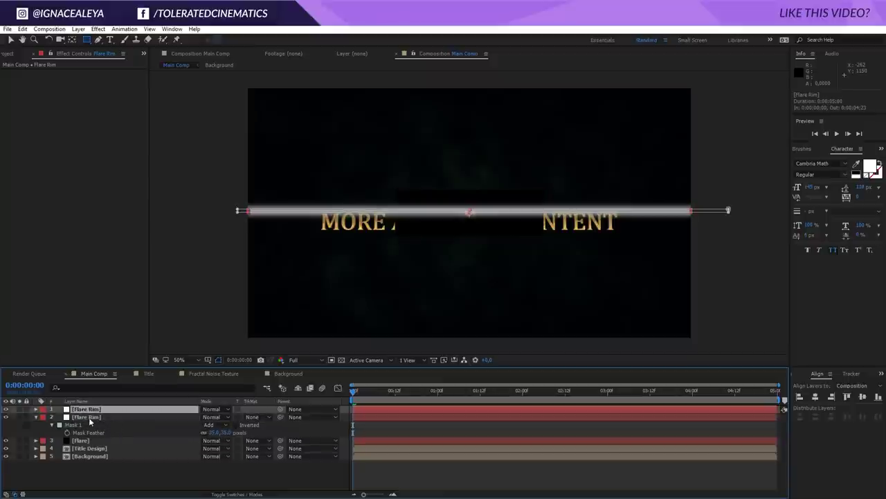
key(ctrl+d)
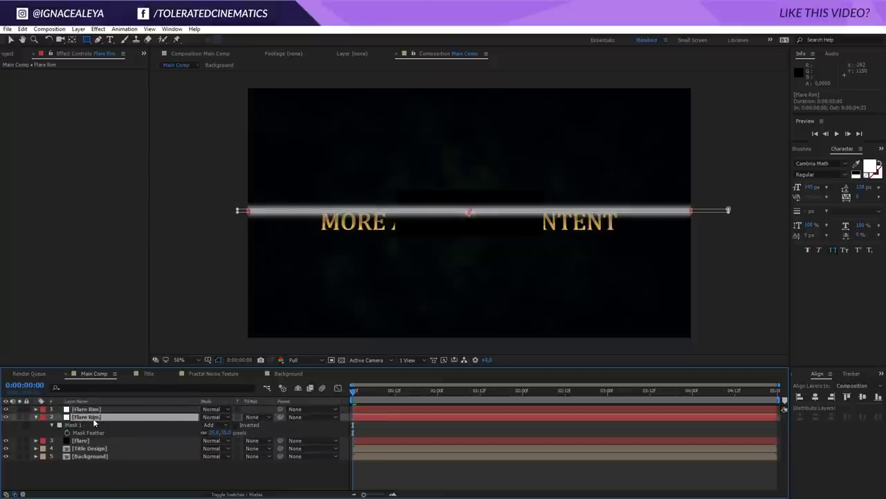
click(6, 409)
Lower the opacity of the lower Flare Rim layer to 7% and hide the mask outlines in the viewer.
key(t)
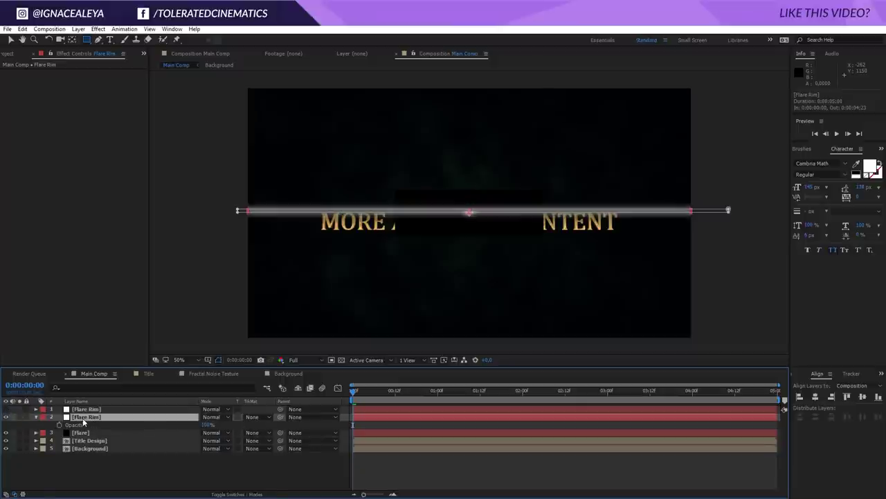
drag(206, 424, 178, 423)
click(176, 460)
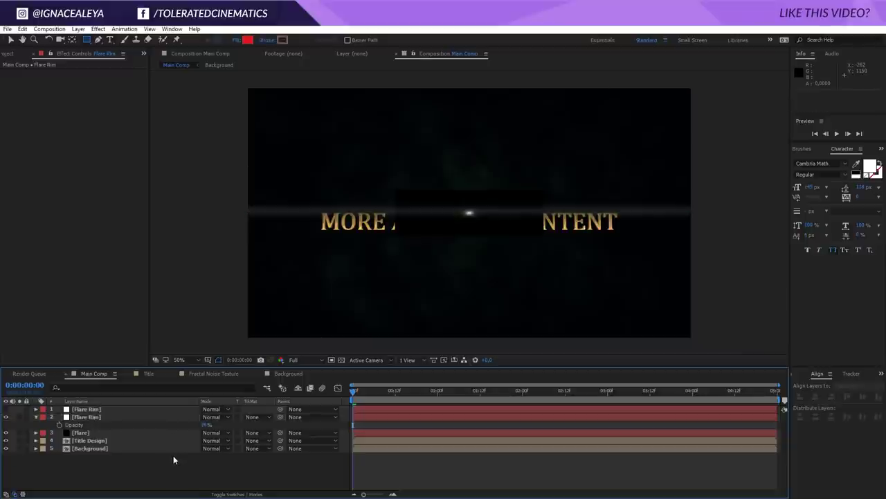
drag(206, 424, 181, 424)
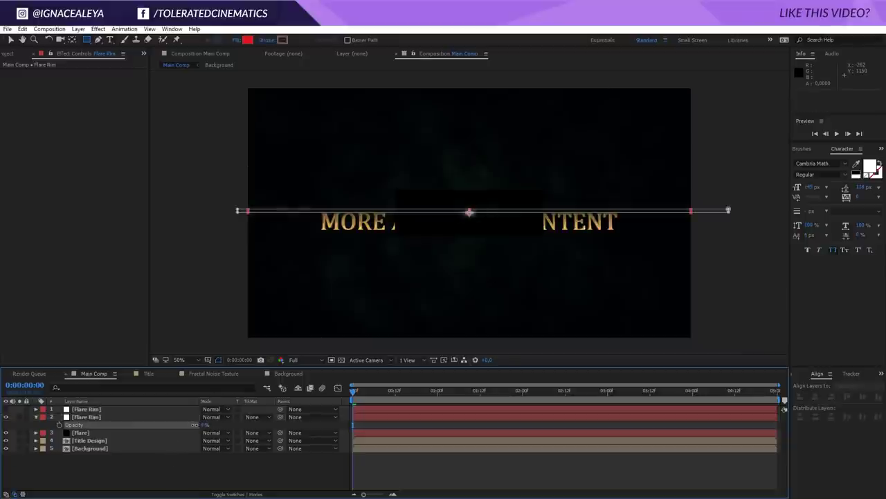
click(223, 360)
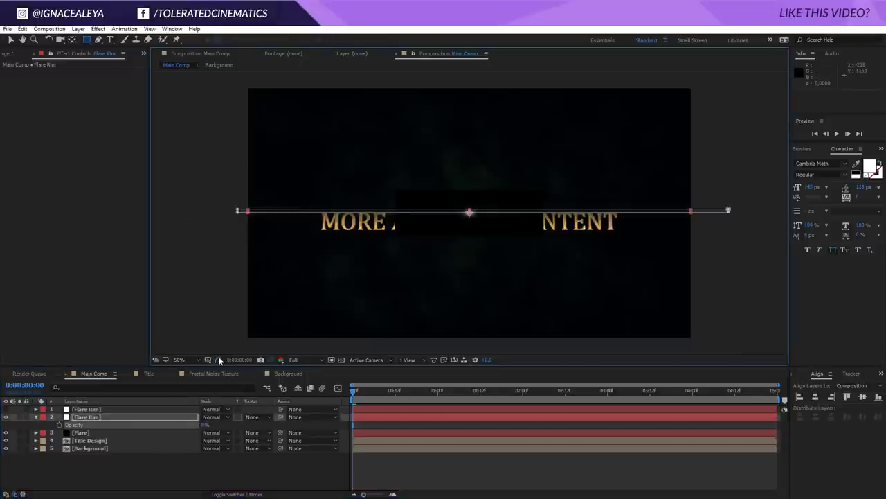
click(205, 425)
click(202, 425)
key(Return)
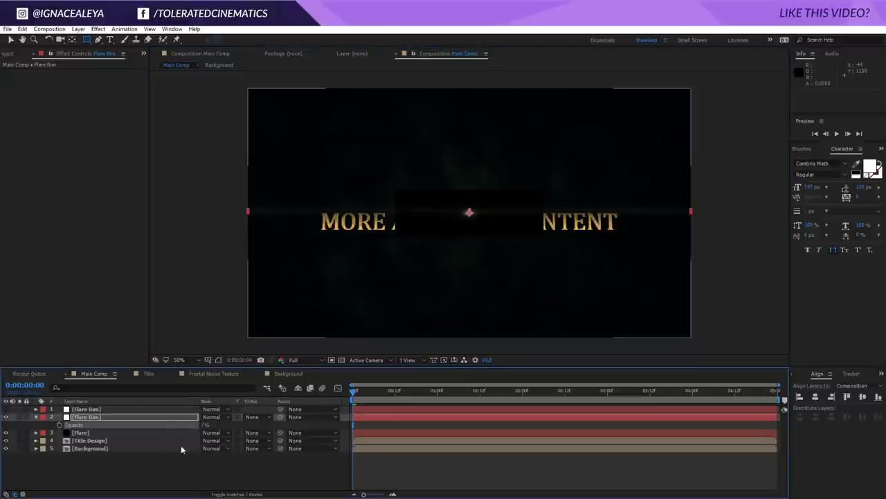
Show the upper Flare Rim layer again and set its mask feather to 5 pixels.
click(137, 410)
click(6, 410)
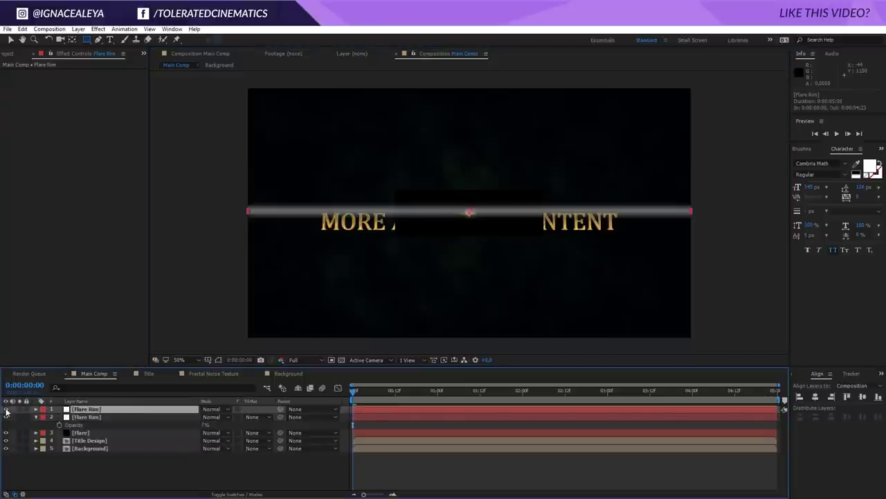
key(m)
key(m)
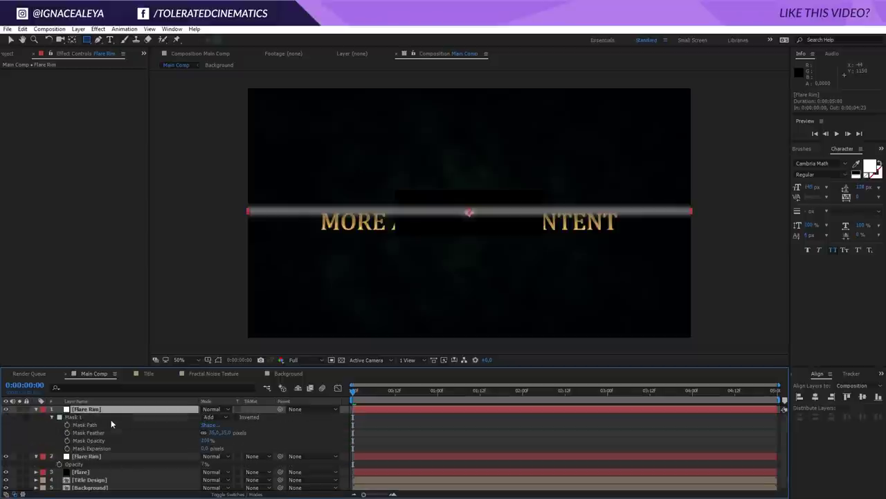
click(211, 432)
text(5)
key(Return)
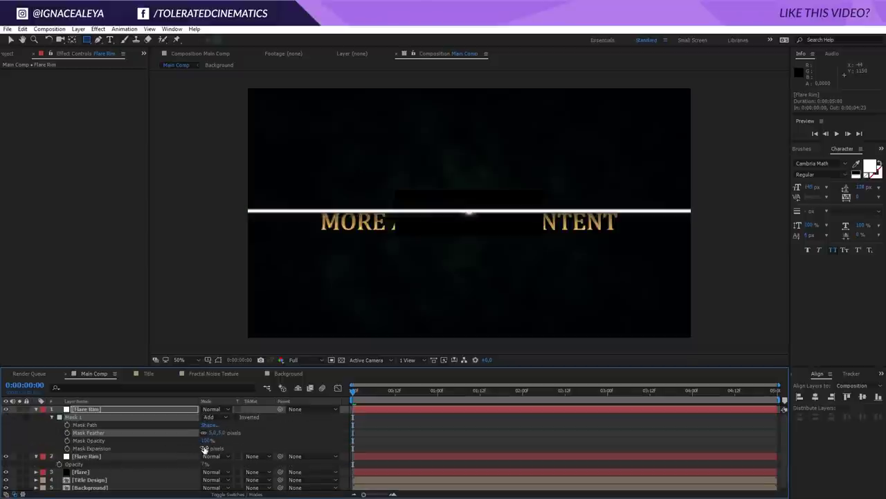
Set the mask expansion of the upper Flare Rim layer to -6 pixels to thin the line.
drag(204, 449, 204, 450)
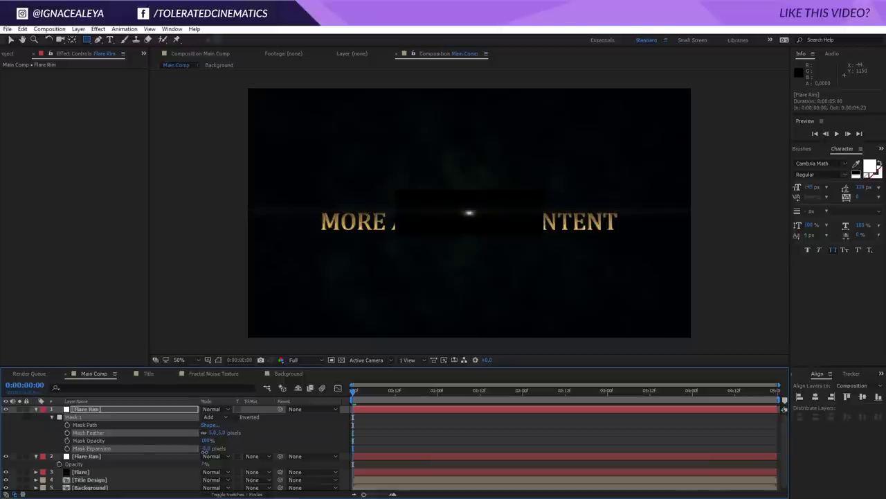
drag(206, 451, 207, 451)
click(207, 448)
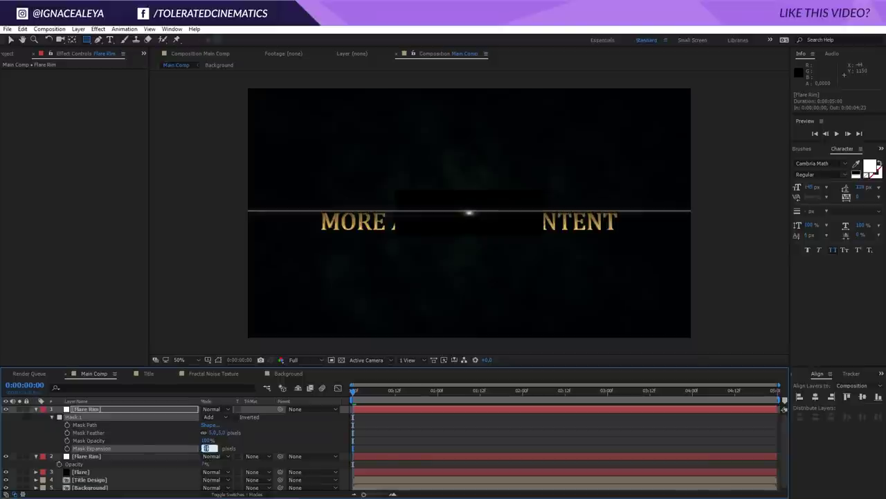
text(-6)
click(388, 423)
Try a mask feather of 3 pixels on the upper Flare Rim layer and return it to 5 pixels.
click(223, 432)
text(3)
key(Return)
click(402, 429)
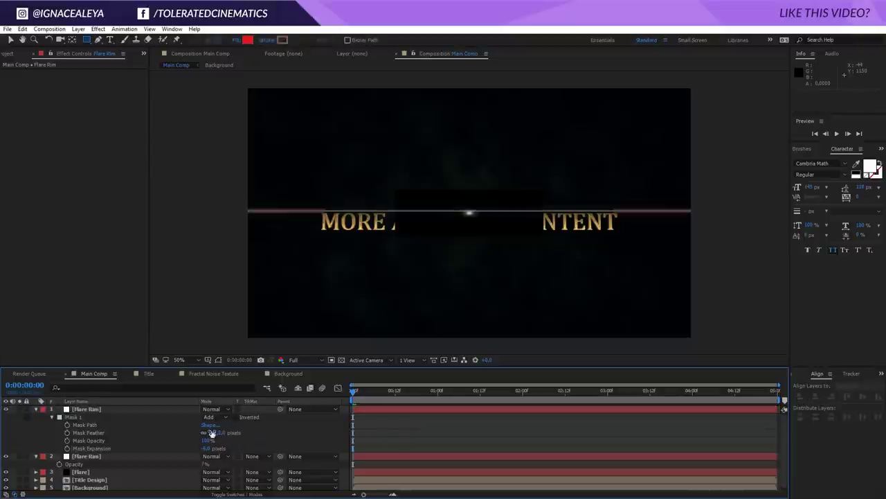
click(218, 431)
text(5)
key(Return)
click(180, 429)
click(209, 447)
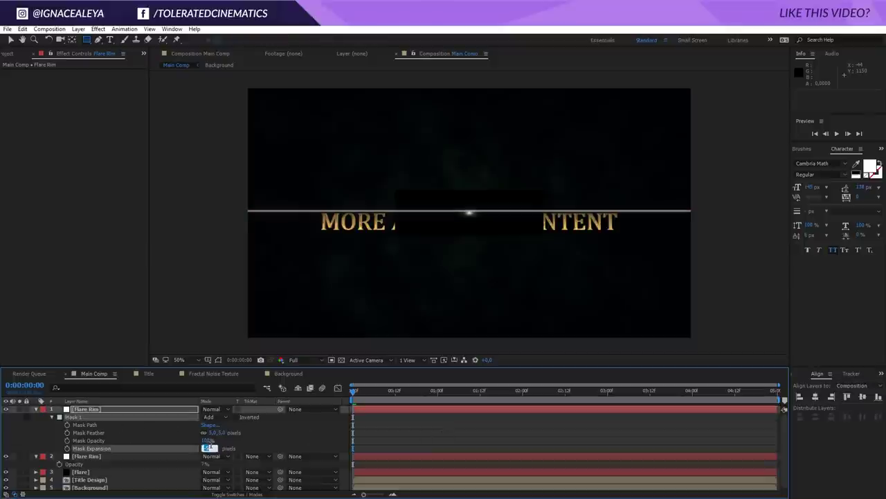
Reduce the opacity of the upper Flare Rim layer to about 52%.
click(173, 412)
key(t)
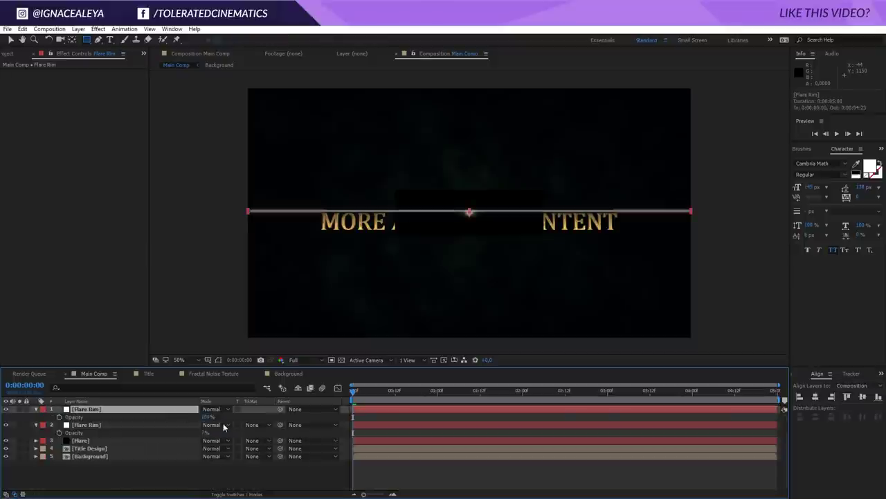
drag(205, 418, 183, 421)
click(189, 467)
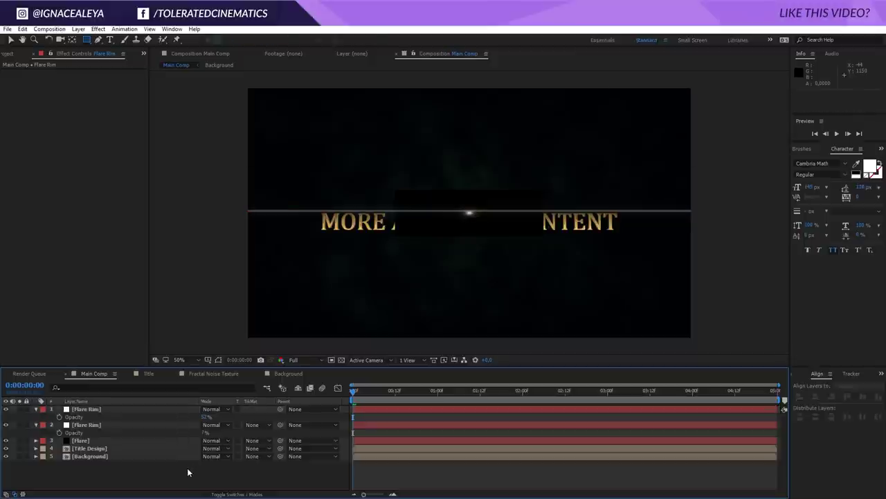
Add an elliptical mask about 950 px wide and 625 px high around the flare on the upper Flare Rim layer, set to Intersect.
click(96, 409)
drag(86, 40, 129, 59)
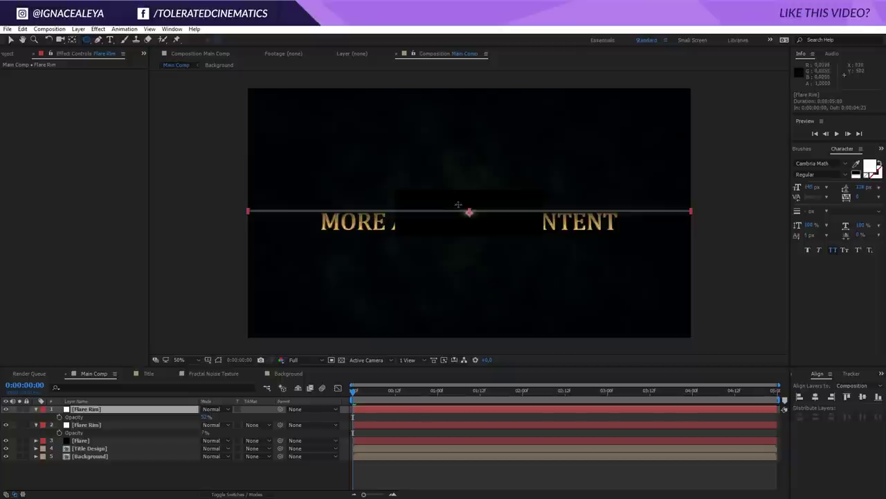
drag(470, 212, 569, 288)
click(216, 428)
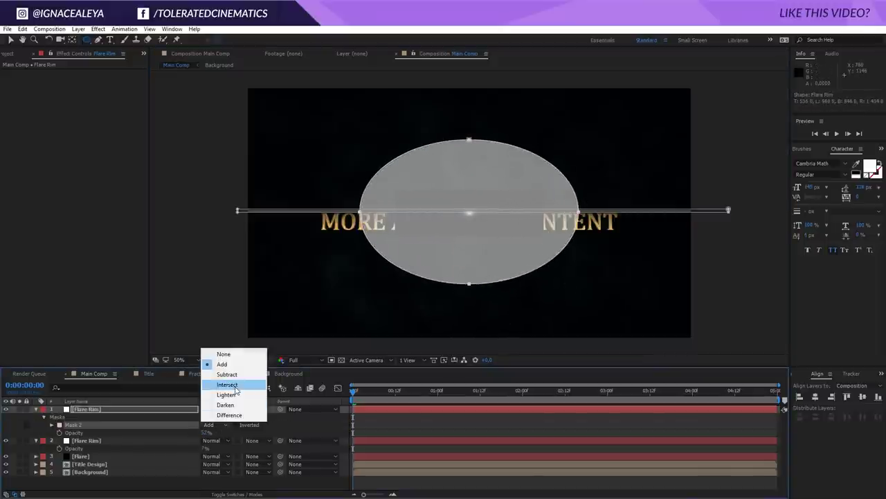
click(234, 385)
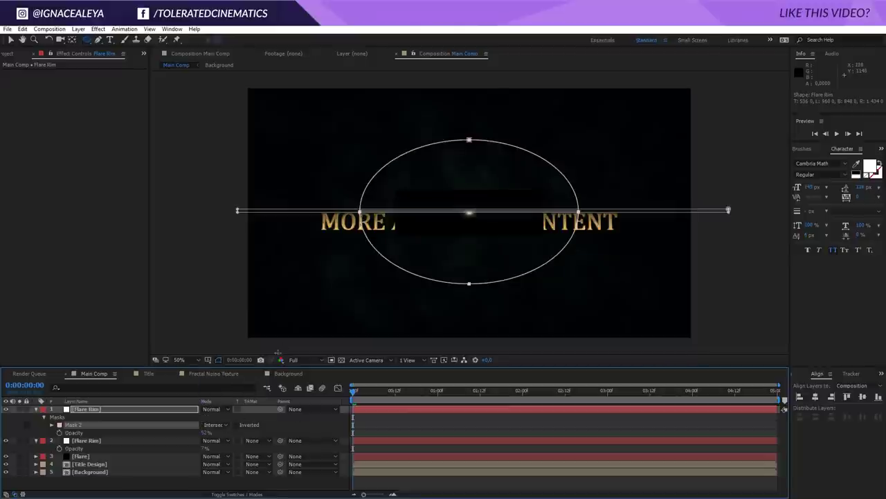
click(218, 360)
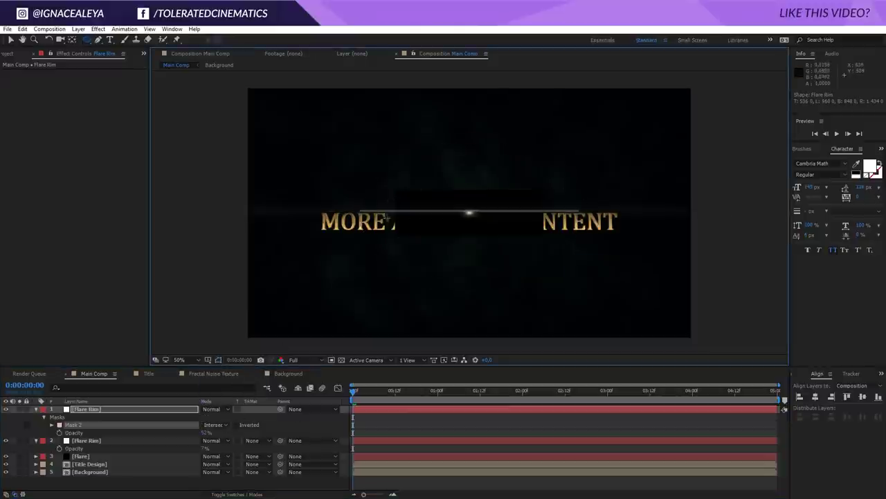
Feather the upper Flare Rim layer's elliptical mask by about 735 pixels so the line's ends fade out.
click(49, 426)
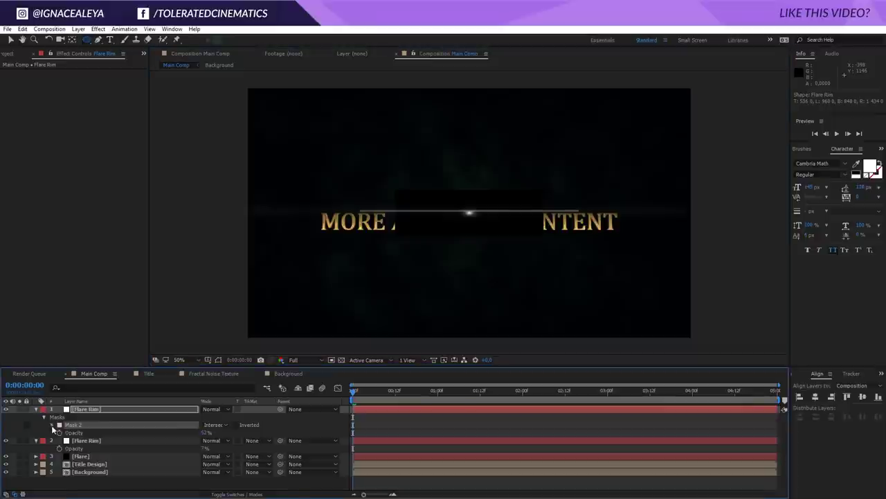
click(221, 441)
drag(222, 440, 392, 434)
drag(527, 431, 541, 427)
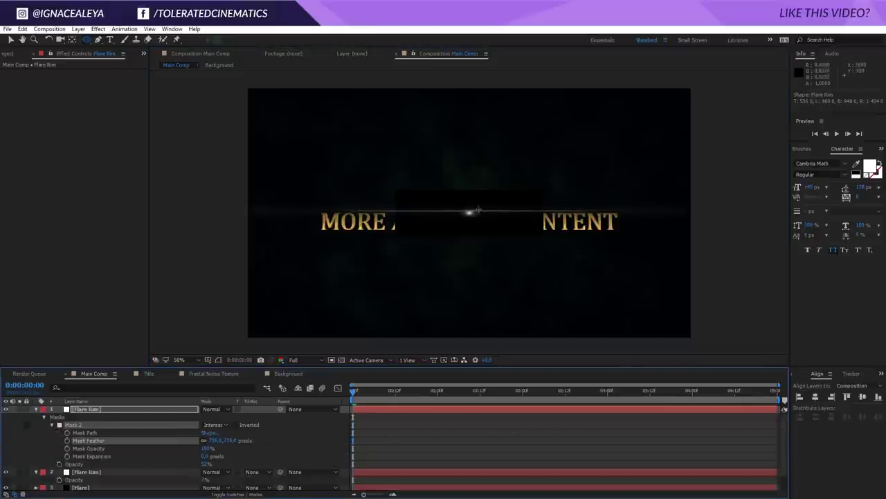
Copy the feathered elliptical mask from the upper Flare Rim layer onto the lower Flare Rim layer.
click(72, 425)
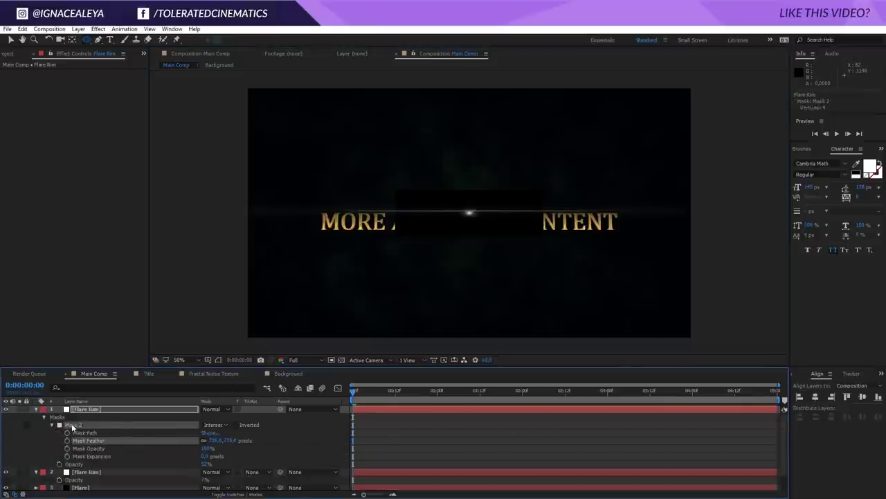
click(88, 471)
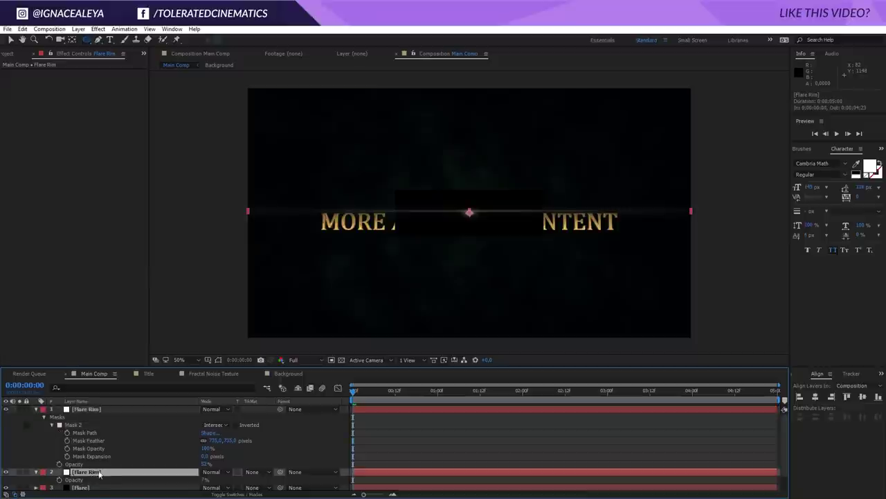
click(73, 425)
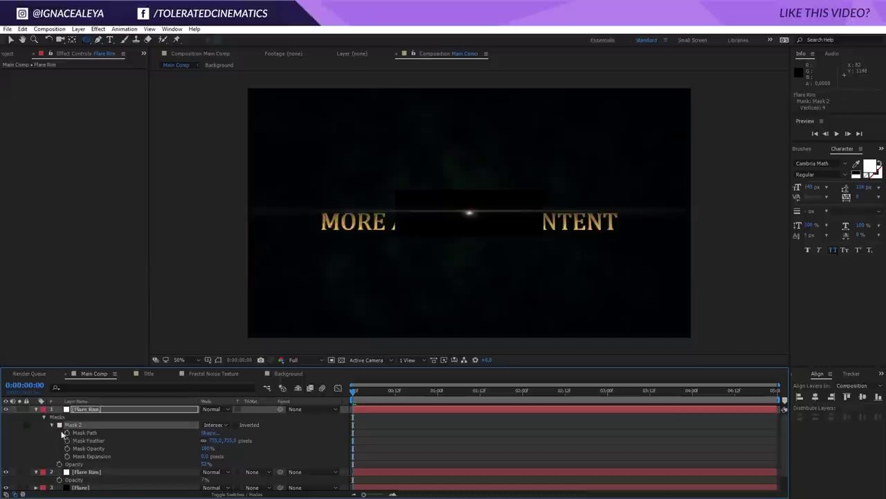
click(85, 473)
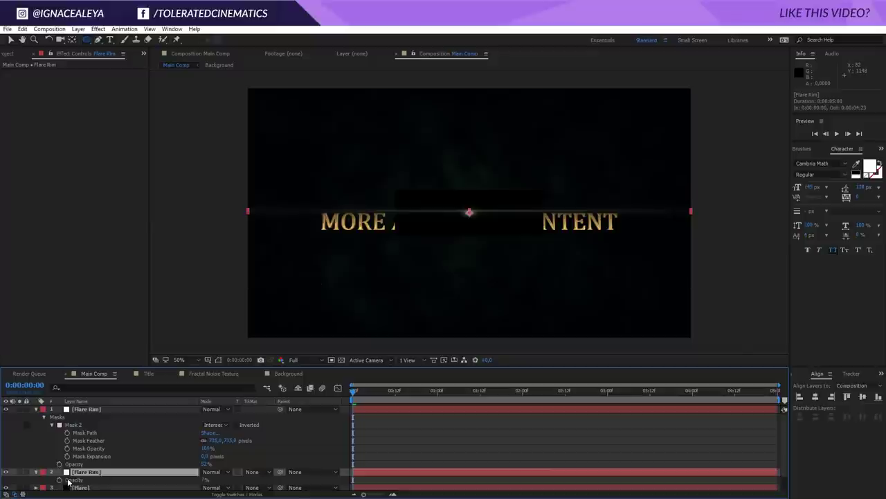
key(ctrl+v)
scroll(105, 474, down, 2)
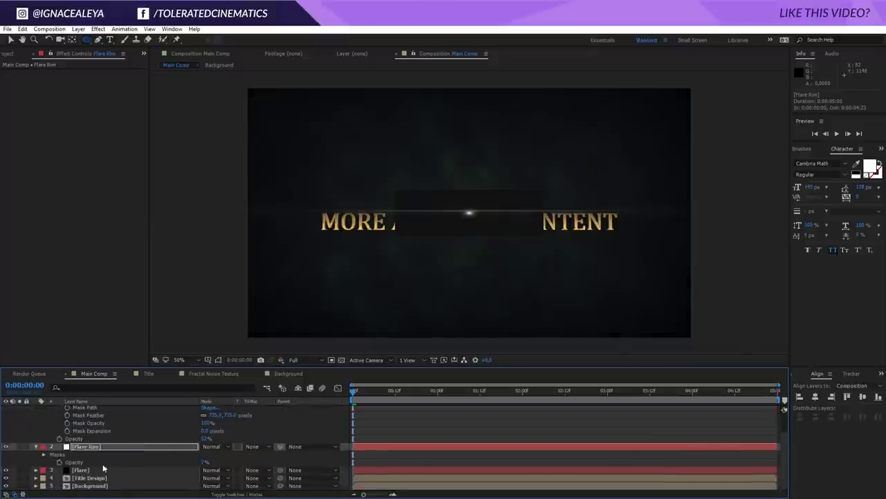
Set the pasted elliptical mask on the lower Flare Rim layer to Intersect and collapse both Flare Rim layers.
click(43, 451)
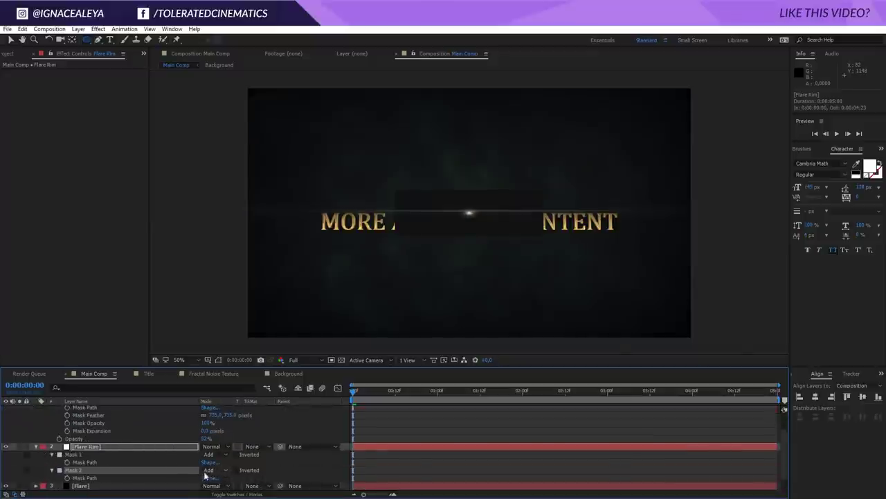
click(210, 471)
click(229, 430)
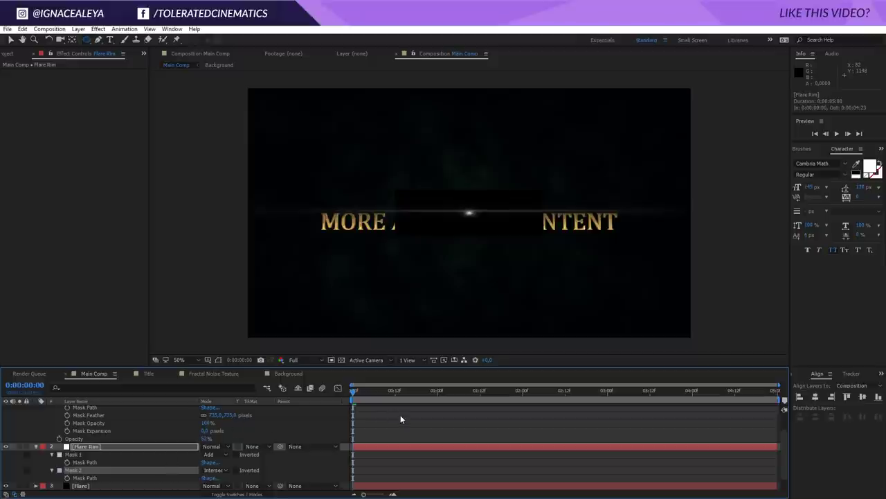
key(ctrl+d)
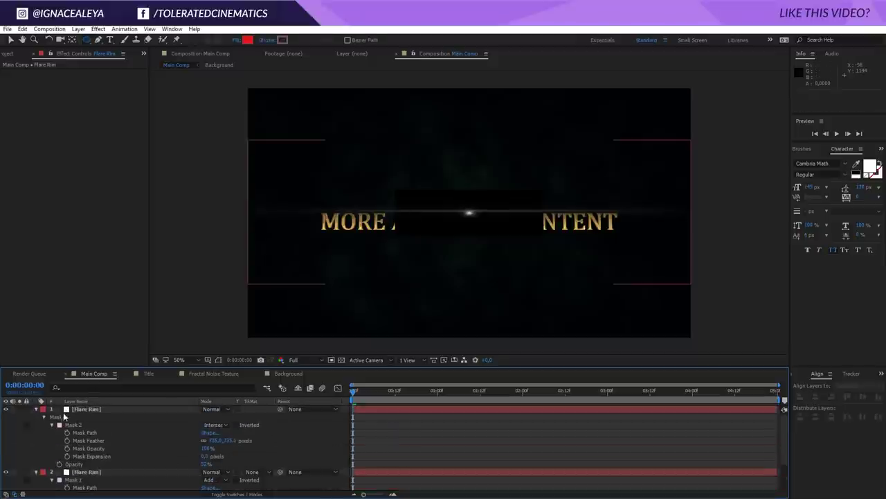
click(36, 408)
click(35, 417)
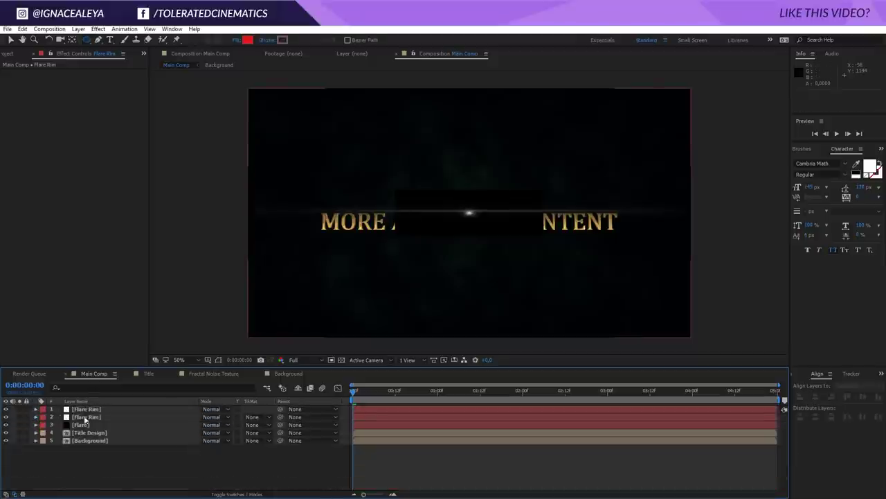
Move both Flare Rim layers down about 7 px together so the line runs through the centre of the flare.
click(72, 418)
shift+click(86, 409)
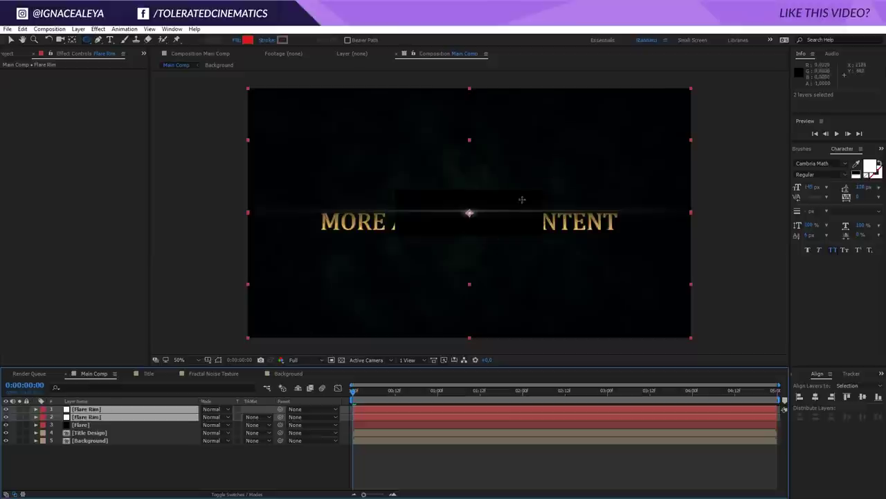
scroll(520, 204, up, 1)
key(v)
drag(488, 213, 489, 216)
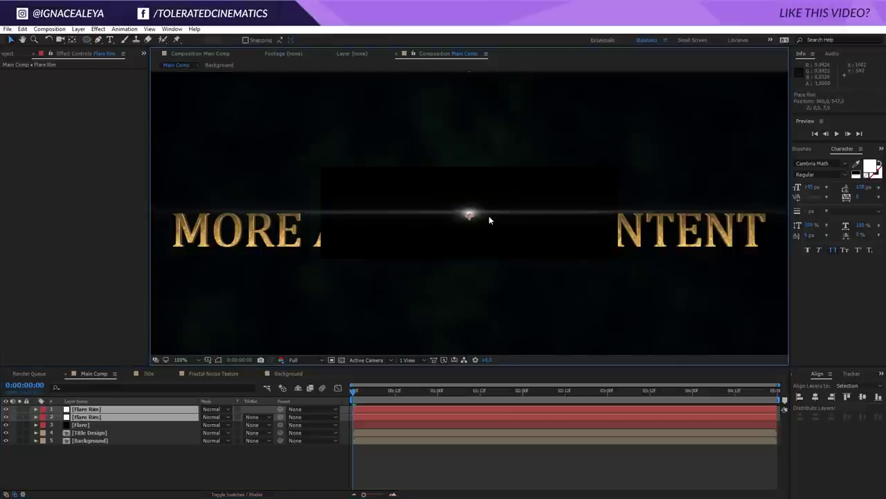
click(489, 217)
Set the blending mode of the Flare layer and both Flare Rim layers to Screen.
click(82, 431)
click(82, 426)
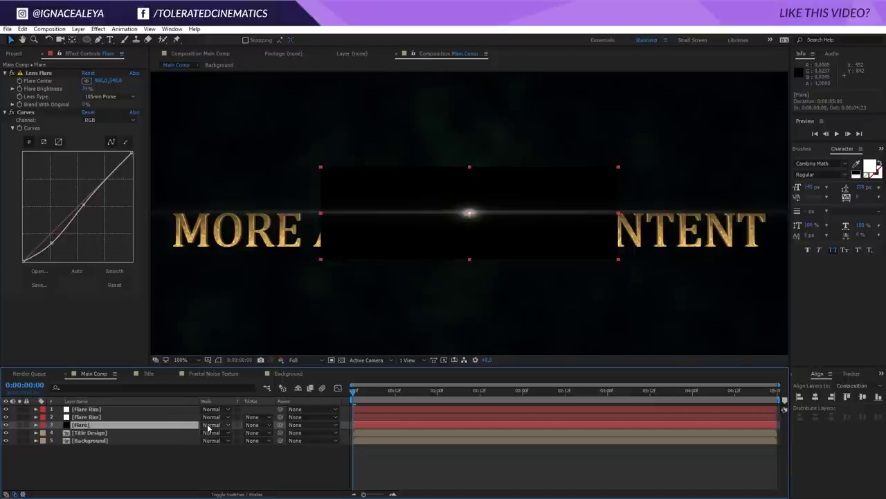
shift+click(90, 410)
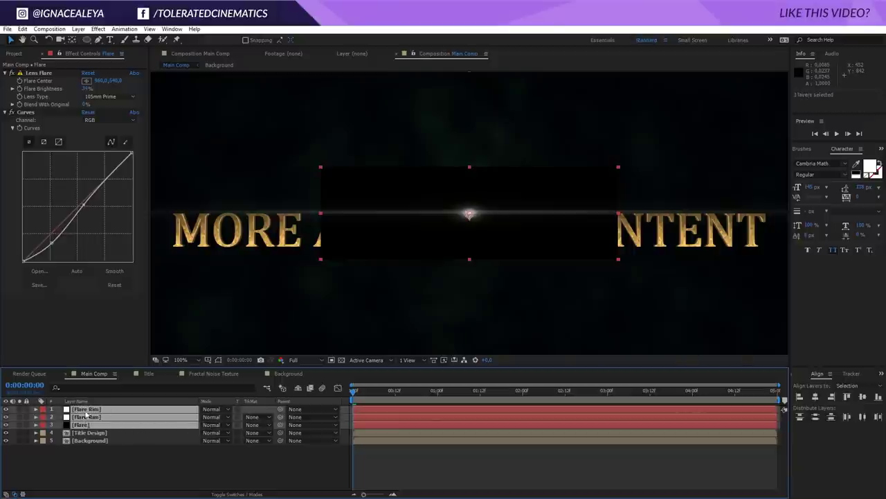
click(209, 410)
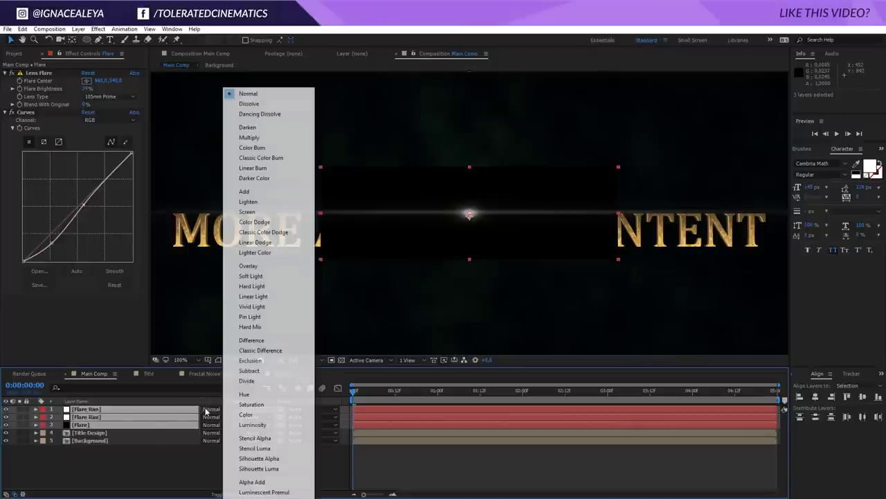
click(253, 216)
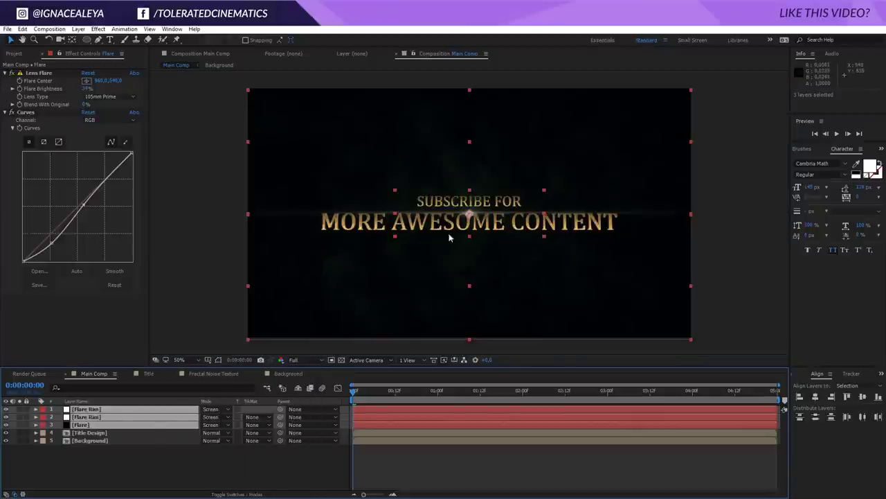
Move the three flare layers together about 86 px left and 74 px down onto the lower edge of the title.
drag(476, 215, 437, 251)
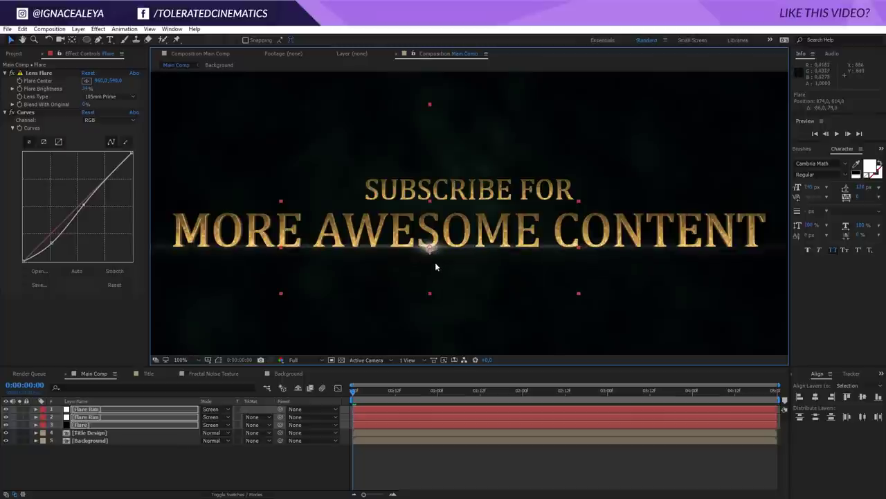
click(414, 457)
scroll(444, 290, down, 1)
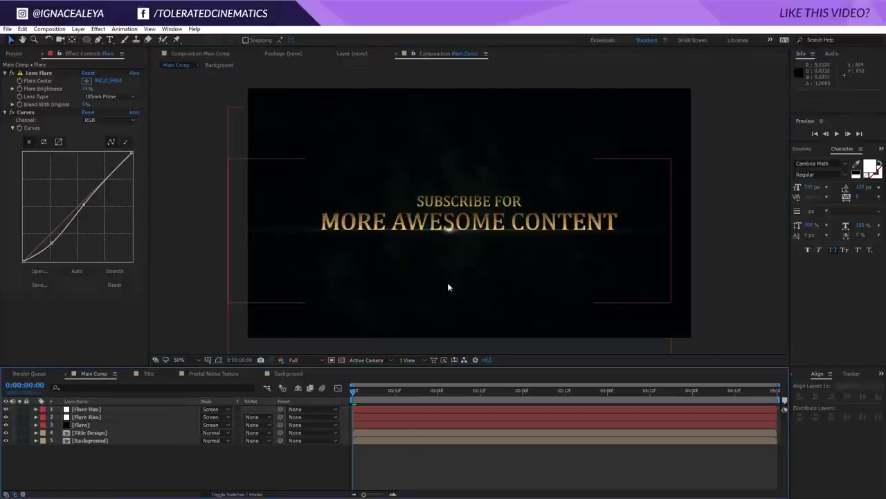
Add the expression wiggle(3,10) to the Flare Brightness of the Flare layer's Lens Flare effect.
click(89, 424)
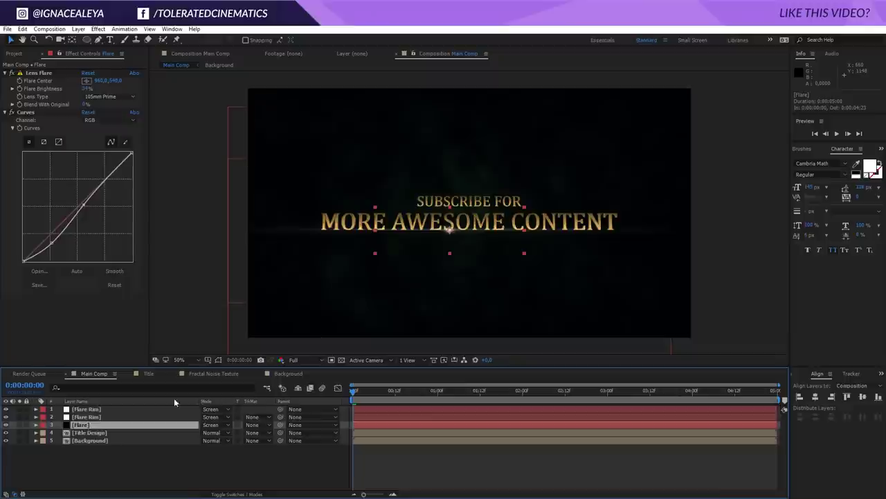
alt+click(20, 89)
text(wiggle(3,)
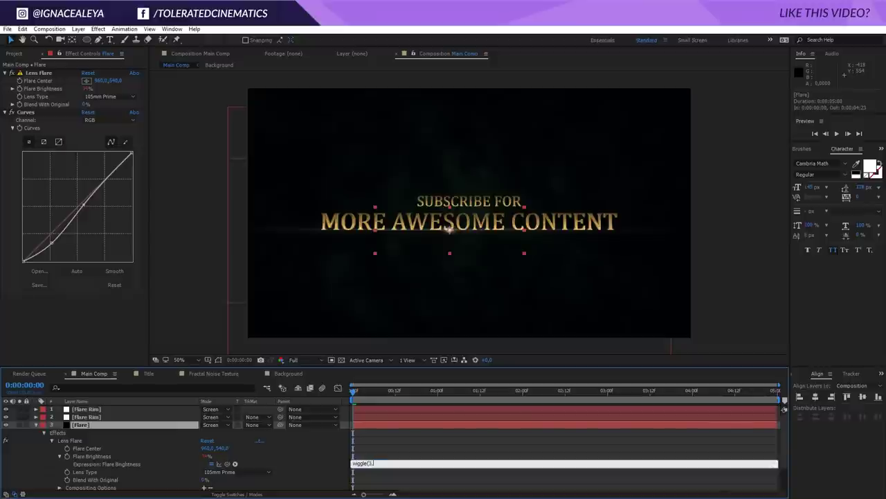
text(10))
click(429, 443)
Preview the flickering flare with the Flare layer soloed, then unsolo and collapse it and return to the first frame.
key(space)
key(space)
click(19, 425)
key(space)
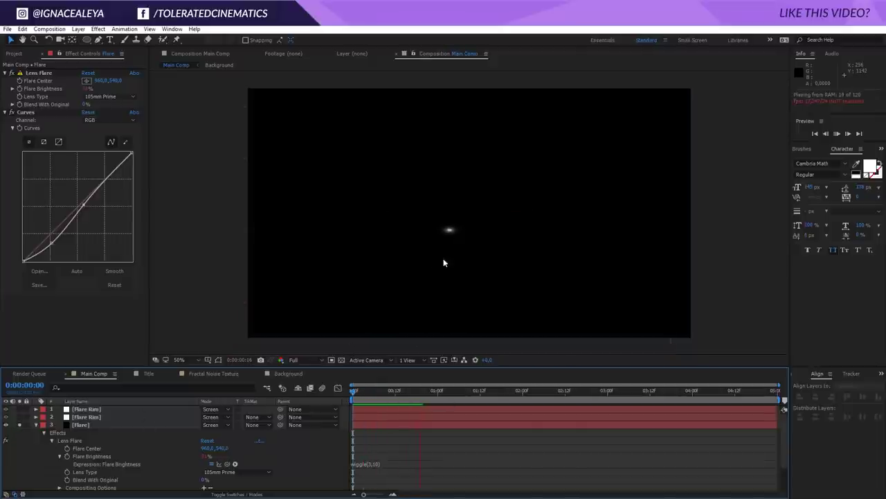
click(381, 392)
click(19, 425)
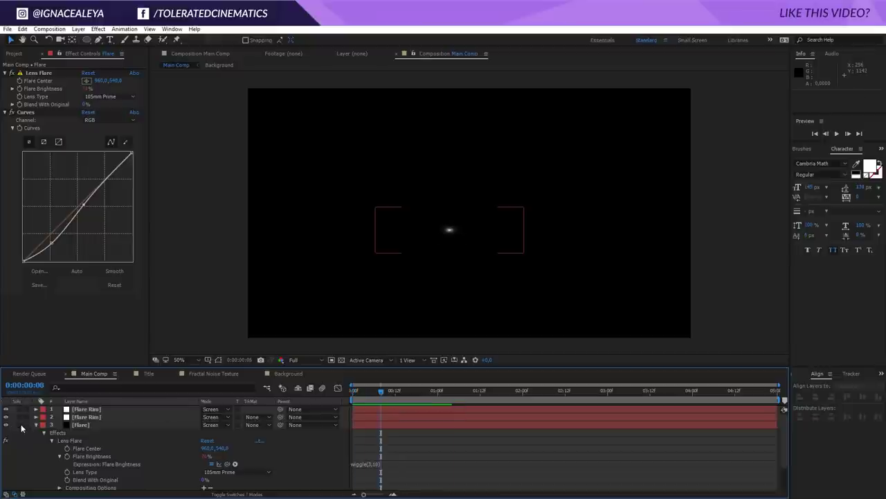
click(36, 424)
key(Home)
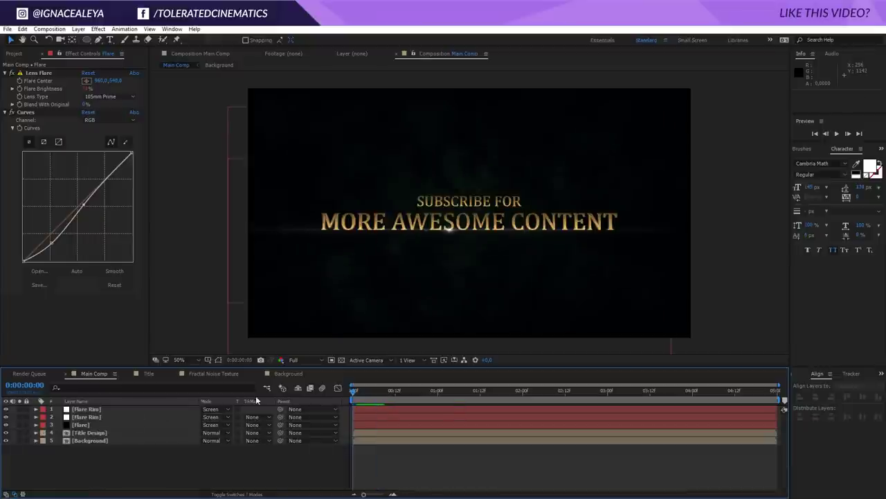
Add a white 1920 x 1080 px solid named Particles to the Main Comp.
click(169, 434)
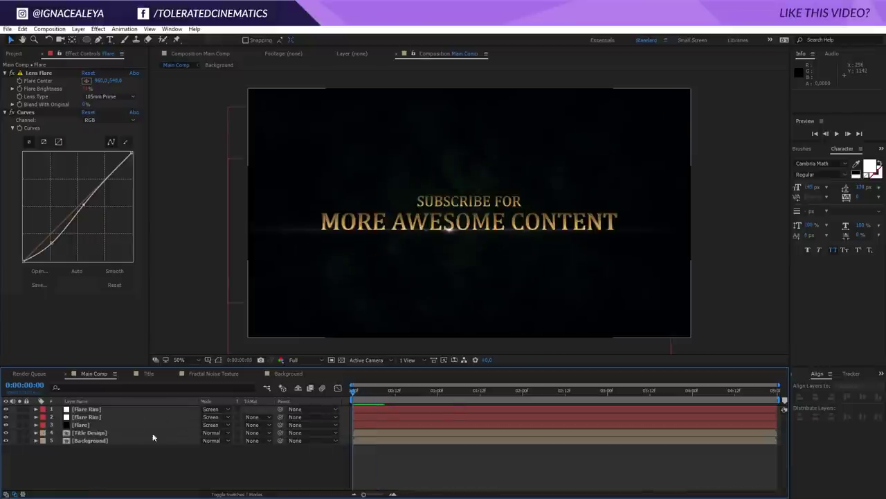
right_click(169, 479)
mouse_move(212, 391)
click(110, 416)
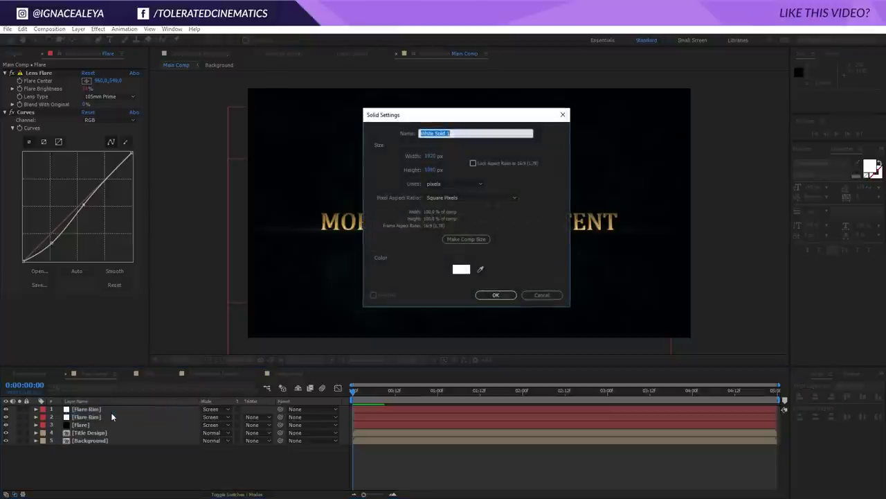
text(Particles)
key(Return)
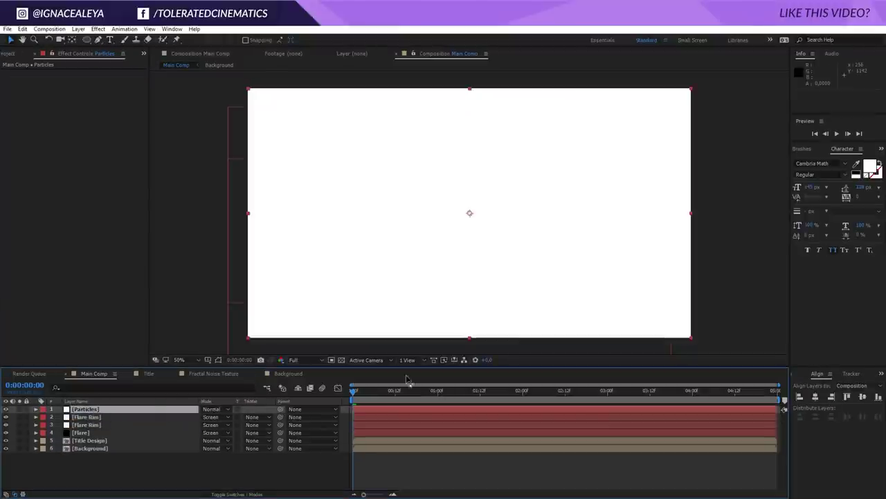
Create a new 300 x 300 px composition named Particle.
click(49, 29)
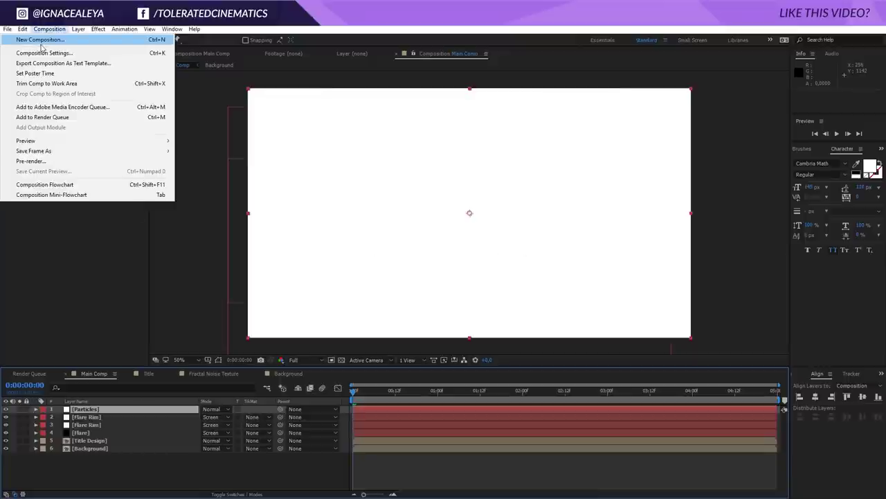
click(41, 43)
click(300, 215)
text(300)
key(Tab)
text(300)
drag(367, 168, 84, 186)
text(Particle)
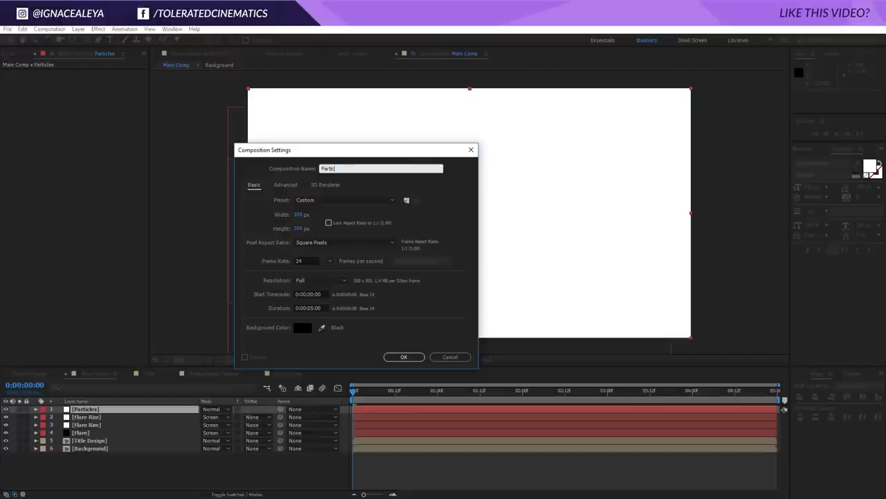
key(Return)
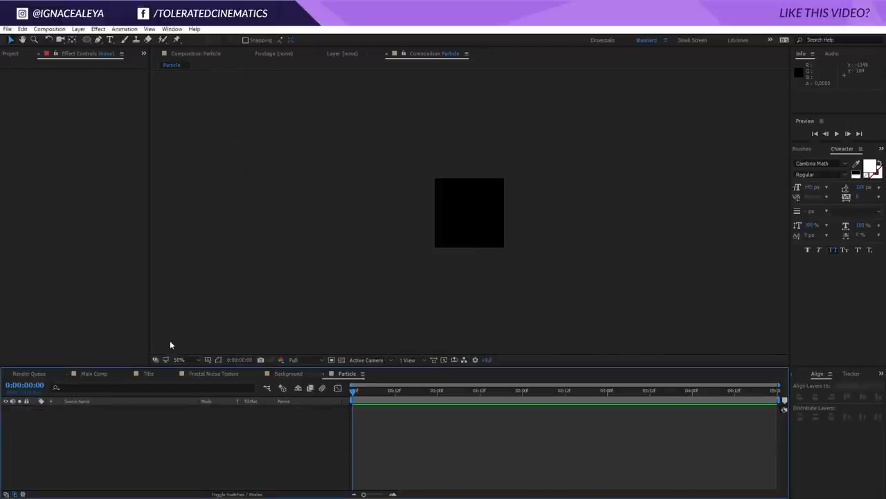
Add a black solid that fills the Particle composition.
click(78, 29)
mouse_move(42, 33)
click(201, 50)
click(460, 271)
drag(616, 386, 491, 447)
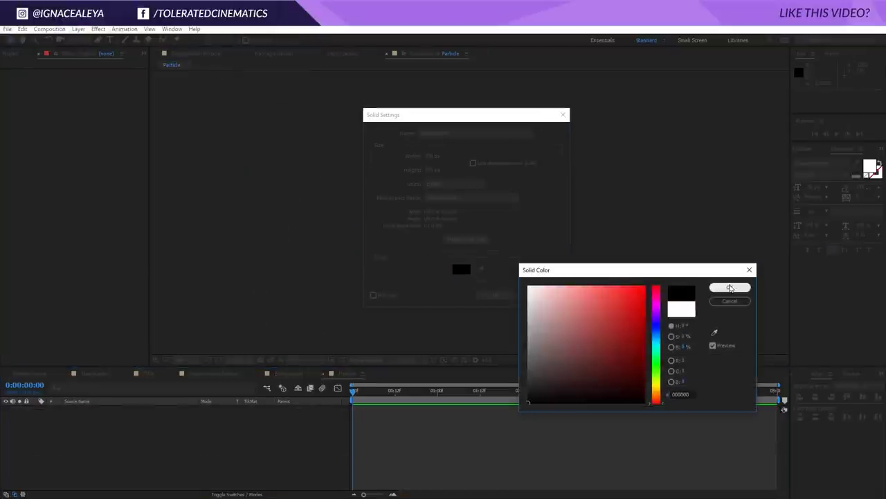
click(730, 287)
click(501, 297)
Show the transparency grid and draw a closed, jagged twelve-point mask on the black solid with the Pen tool.
key(period)
key(period)
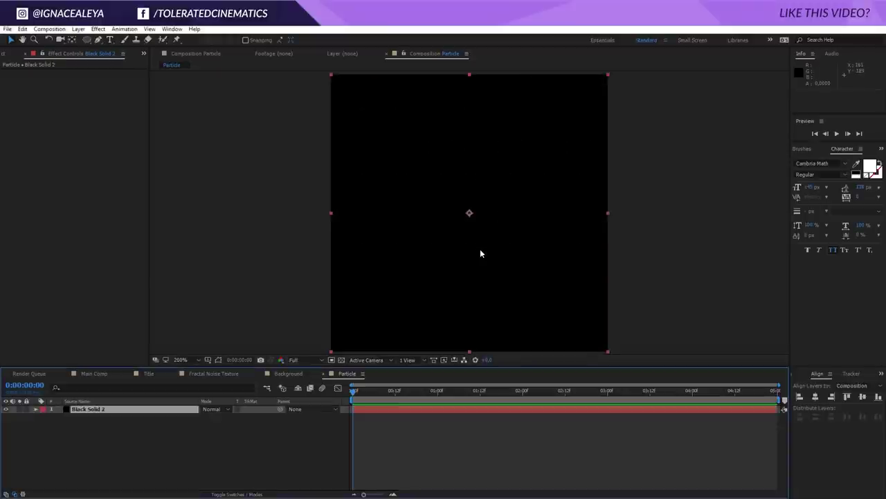
click(341, 359)
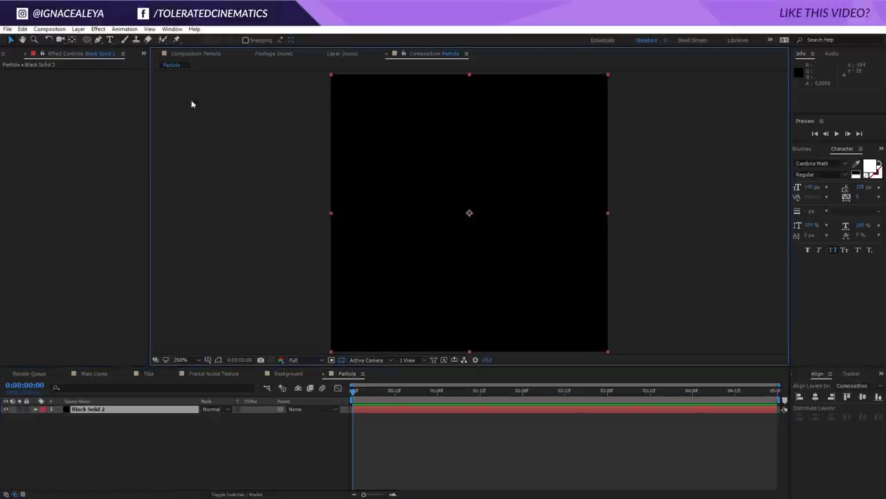
click(101, 42)
click(435, 135)
click(374, 178)
click(409, 259)
click(462, 323)
click(513, 306)
click(451, 275)
click(451, 223)
click(499, 245)
click(507, 193)
click(526, 148)
click(450, 166)
click(469, 114)
click(434, 137)
Split the masked black solid at frame 0:00:00:01.
click(177, 413)
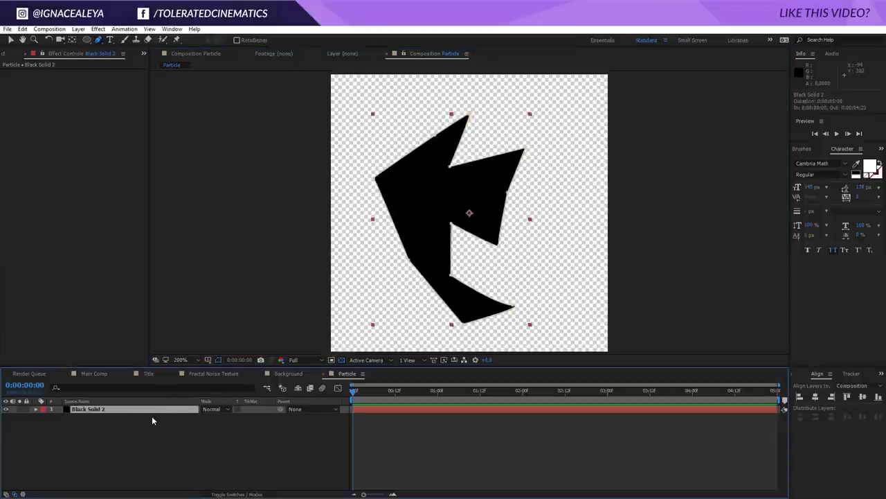
click(848, 133)
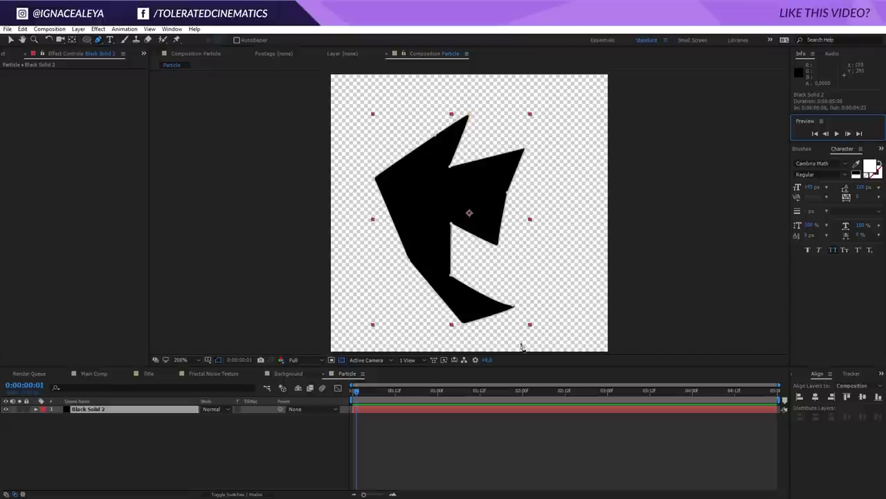
click(22, 30)
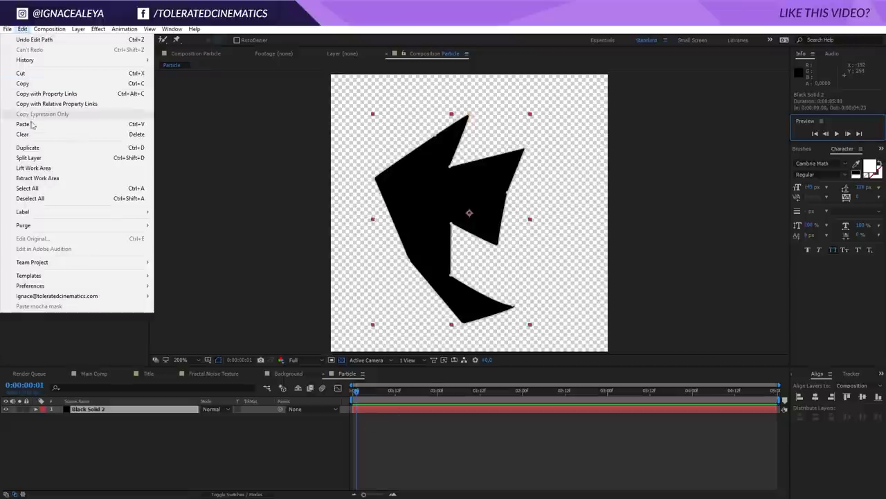
click(32, 158)
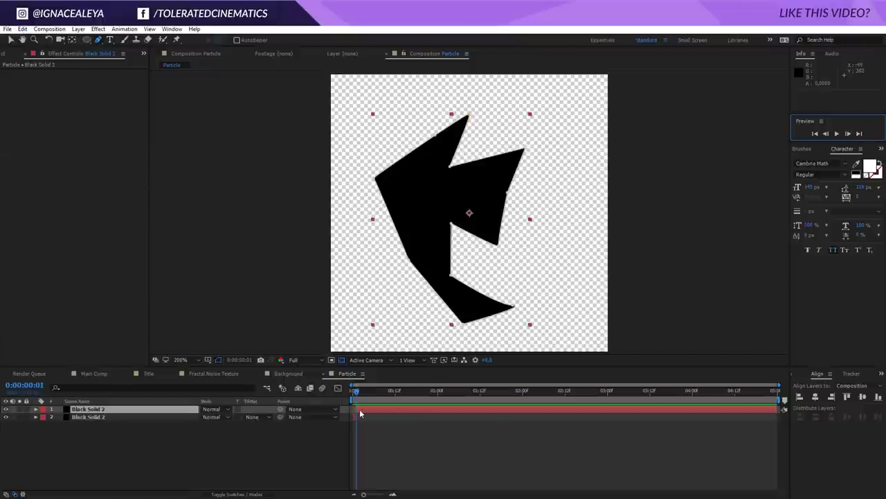
Delete the inherited mask from the black solid that starts at frame 0:00:00:01.
key(m)
click(88, 417)
key(Delete)
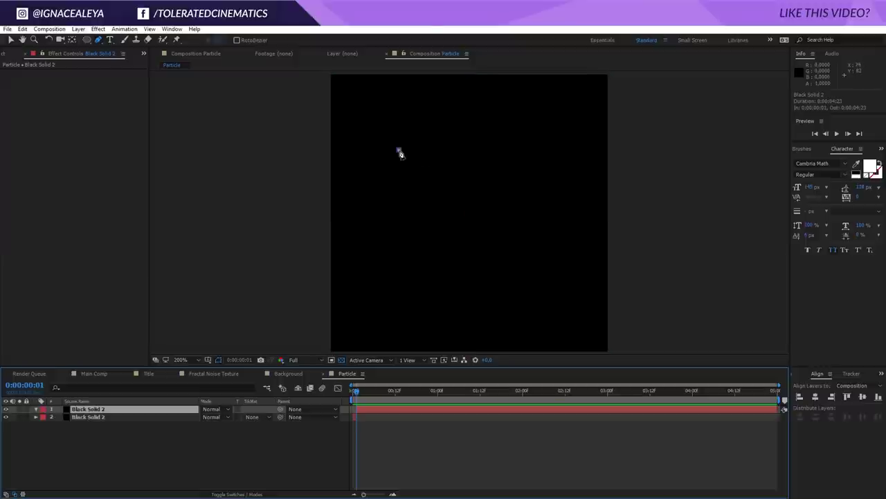
Draw a closed, jagged fifteen-point mask with deep notches on the second black solid using the Pen tool.
click(399, 150)
click(449, 215)
click(414, 247)
click(487, 303)
click(521, 291)
click(467, 262)
click(523, 261)
click(556, 223)
click(563, 277)
click(575, 175)
click(496, 158)
click(477, 212)
click(466, 144)
click(536, 124)
click(471, 111)
click(399, 150)
Split the second masked black solid at frame 0:00:00:02.
click(142, 409)
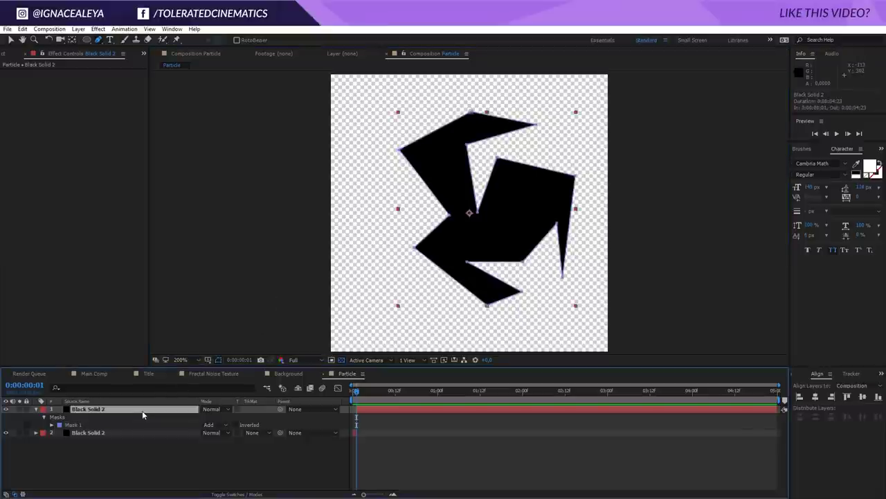
key(ctrl+d)
key(ctrl+z)
key(Page_Down)
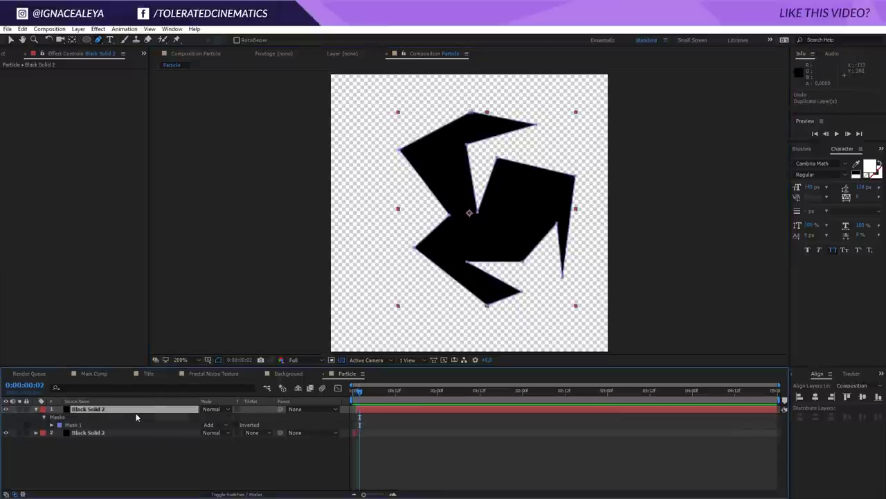
key(ctrl+d)
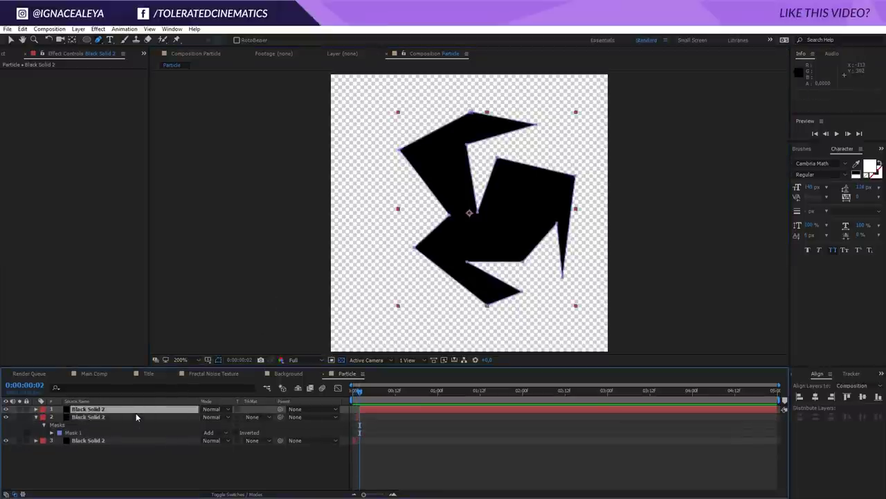
Delete the inherited mask from the black solid that starts at frame 0:00:00:02.
key(m)
click(99, 422)
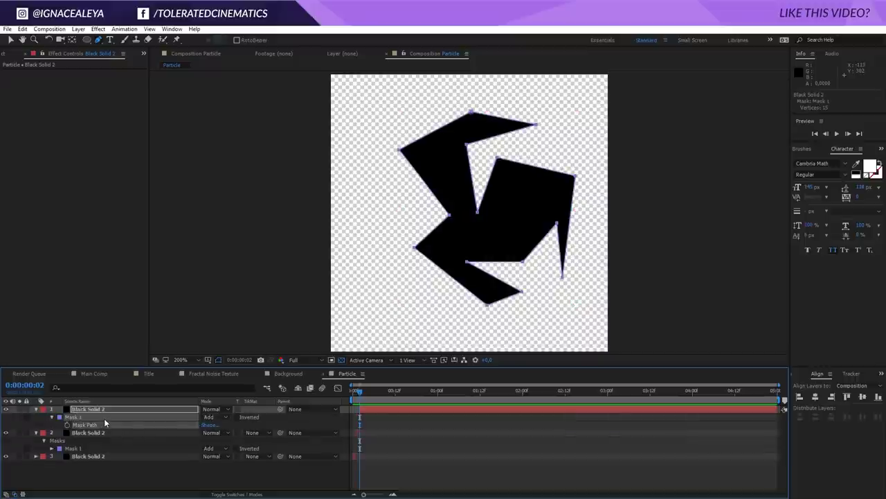
key(Delete)
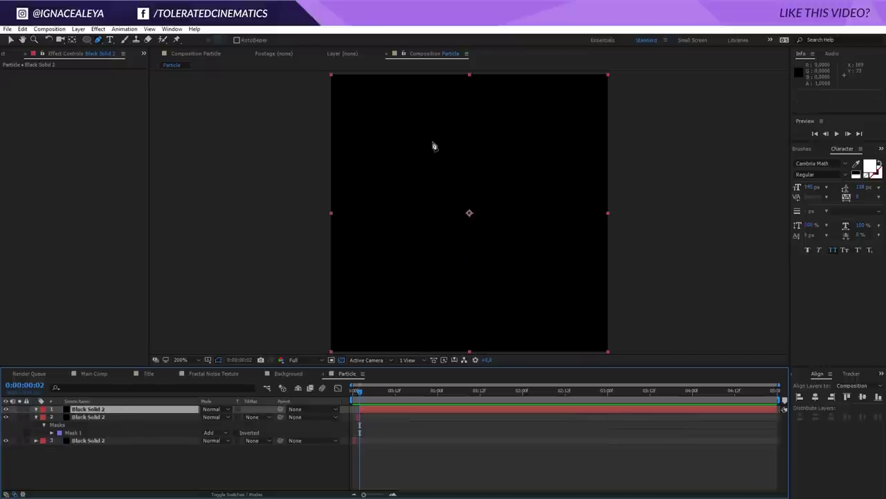
Draw a closed, rounded C-shaped mask with eight curved points on the third black solid using the Pen tool.
drag(478, 115, 457, 113)
drag(393, 191, 395, 225)
drag(406, 287, 422, 302)
drag(498, 310, 496, 301)
drag(448, 248, 440, 231)
drag(451, 201, 473, 194)
drag(490, 186, 493, 186)
drag(529, 151, 532, 151)
click(479, 117)
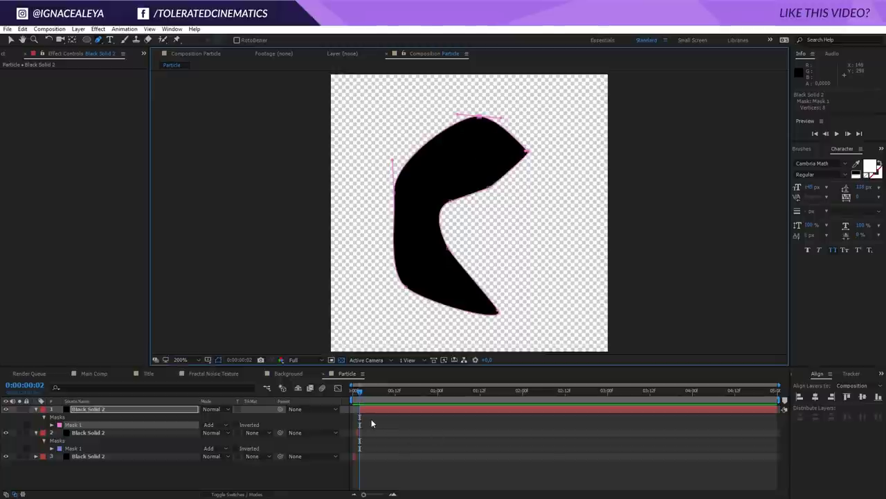
End the work area at frame 0:00:00:02, trim the Particle composition to it, and step back through the shapes.
key(Page_Down)
key(n)
drag(362, 401, 360, 401)
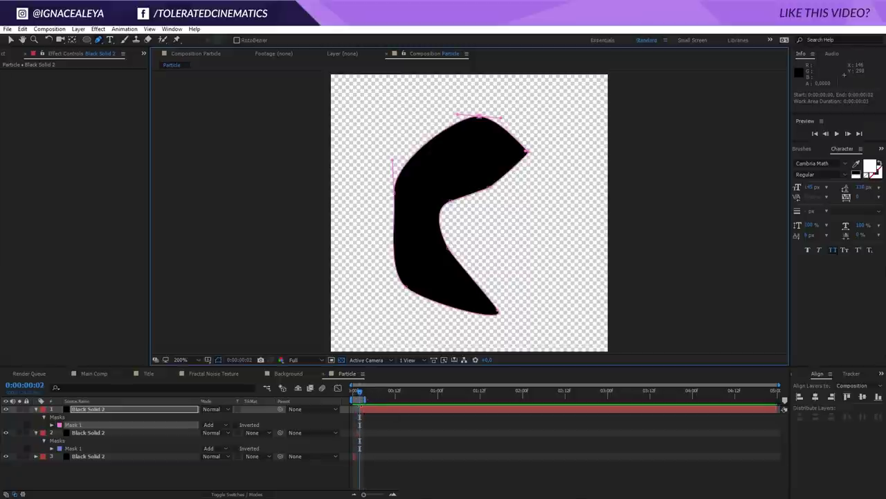
right_click(357, 401)
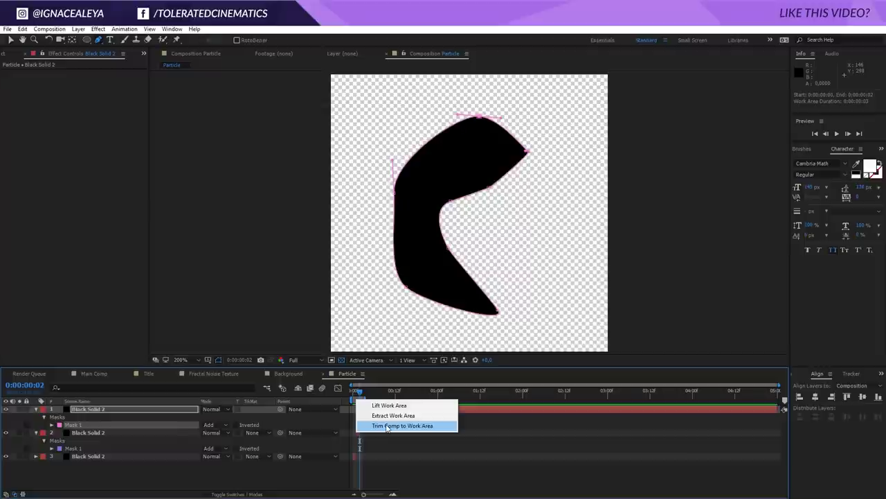
click(386, 426)
click(535, 481)
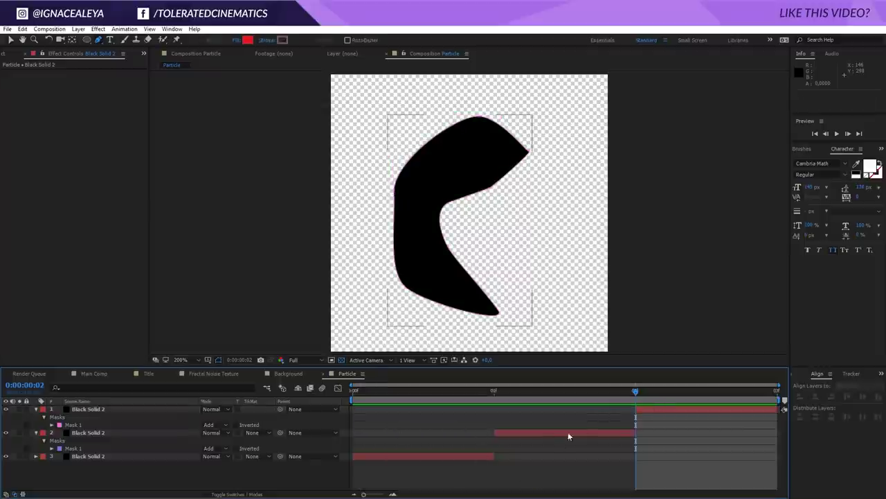
click(552, 393)
key(Page_Up)
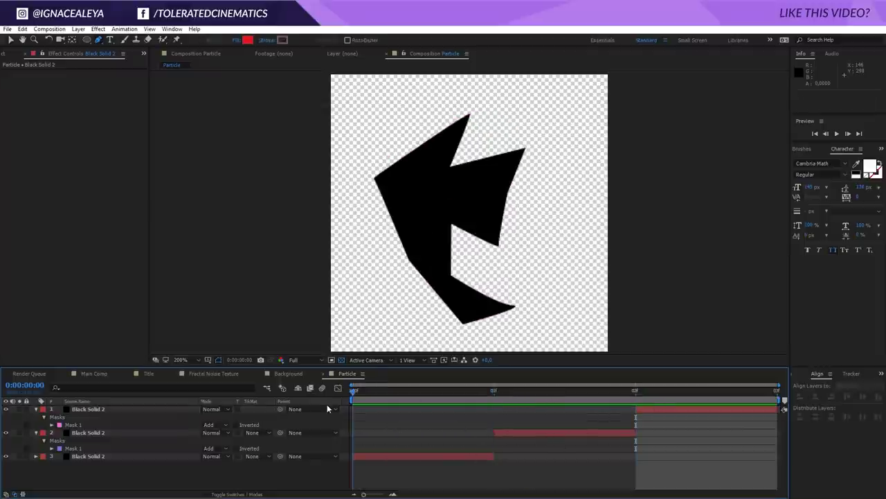
Add the Particle composition to the Main Comp directly below the Particles layer and hide it.
click(88, 374)
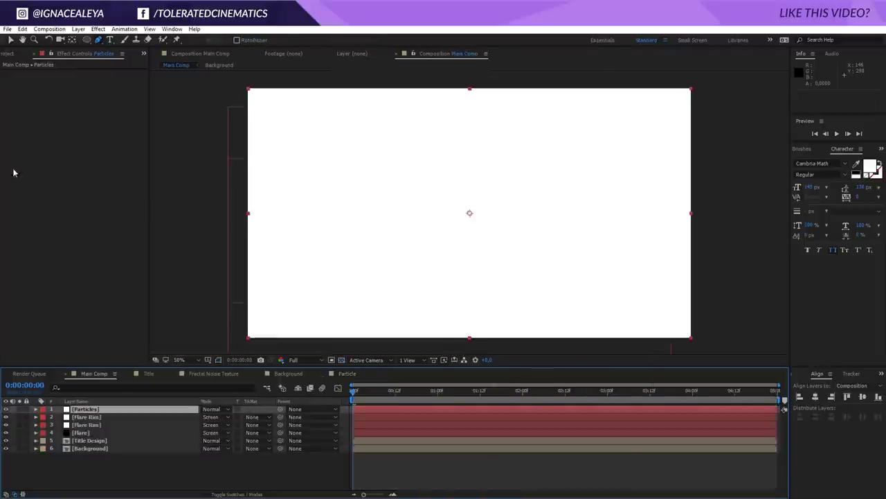
click(10, 53)
click(28, 163)
drag(31, 165, 90, 414)
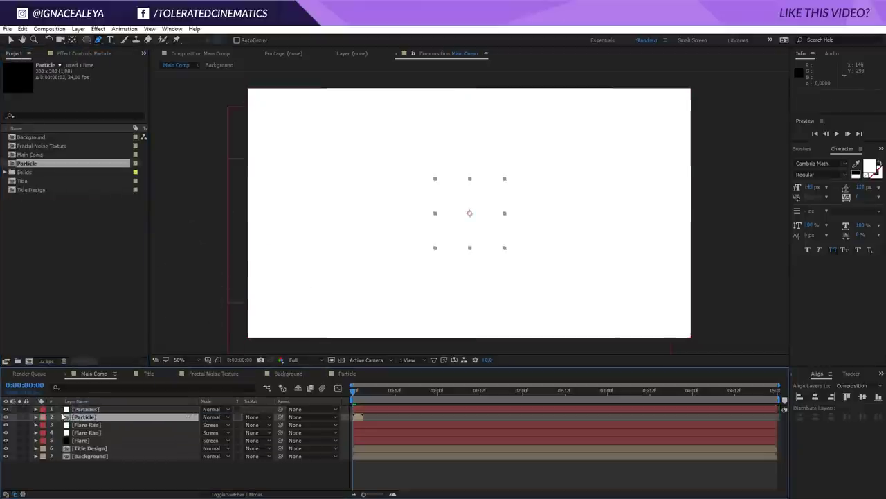
click(6, 417)
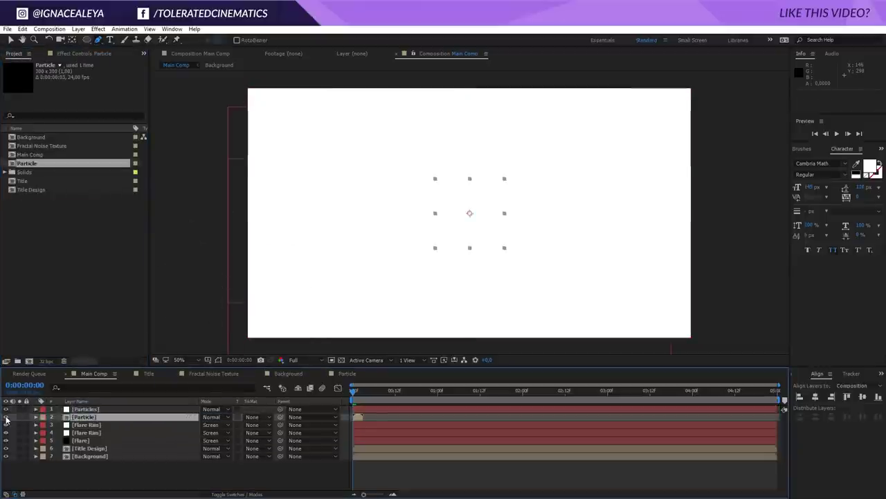
Apply the Trapcode Particular effect to the Particles layer.
click(122, 409)
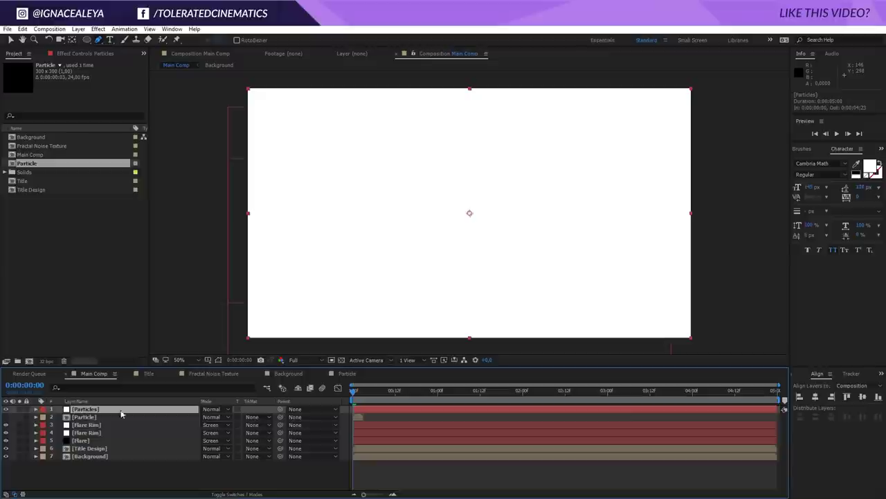
click(99, 30)
mouse_move(70, 357)
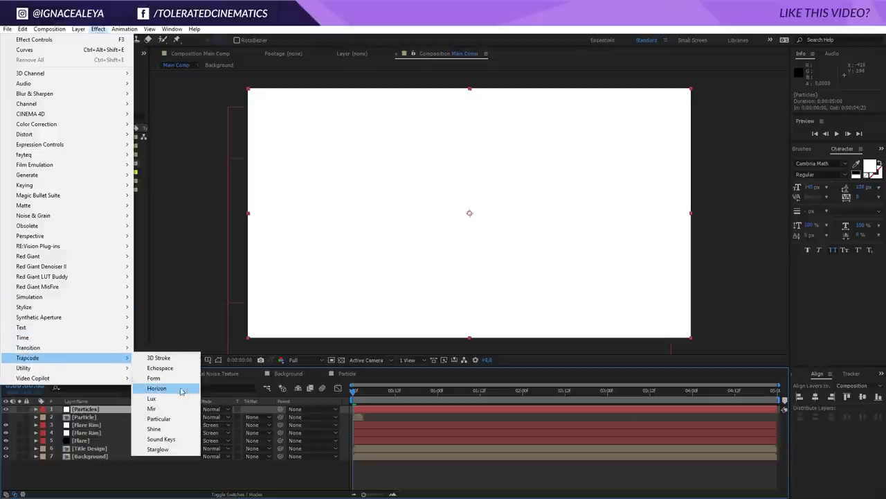
click(158, 419)
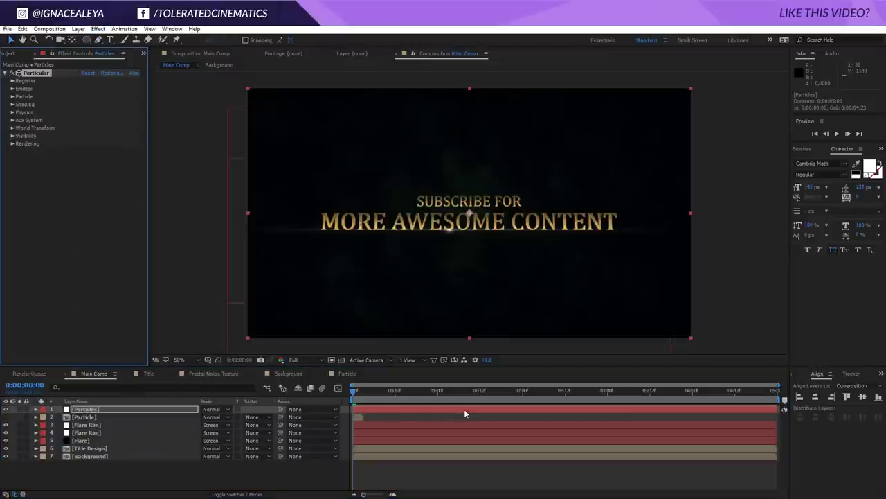
Set the Particular emitter's Pre Run to 100 in the Emission Extras.
click(12, 88)
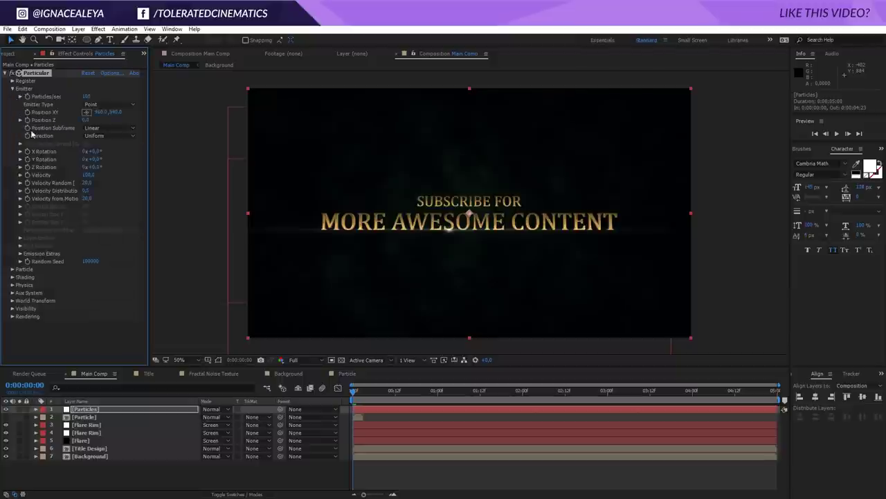
click(21, 254)
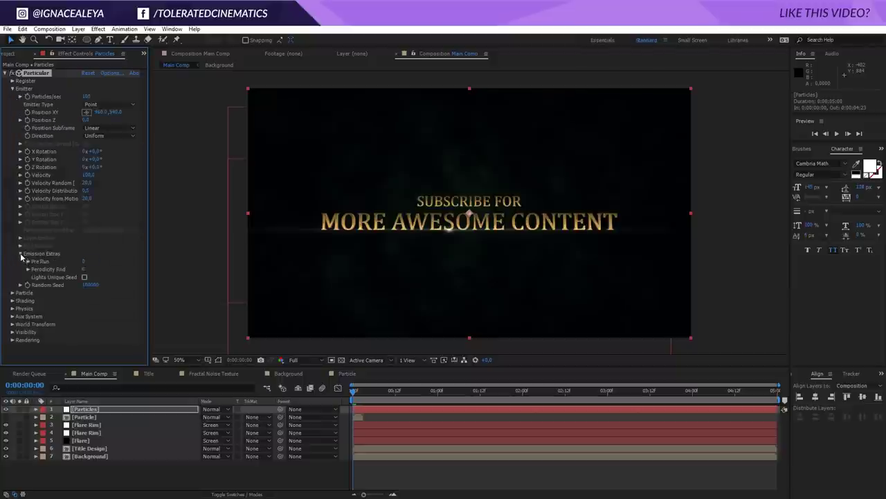
click(86, 261)
text(100)
key(Return)
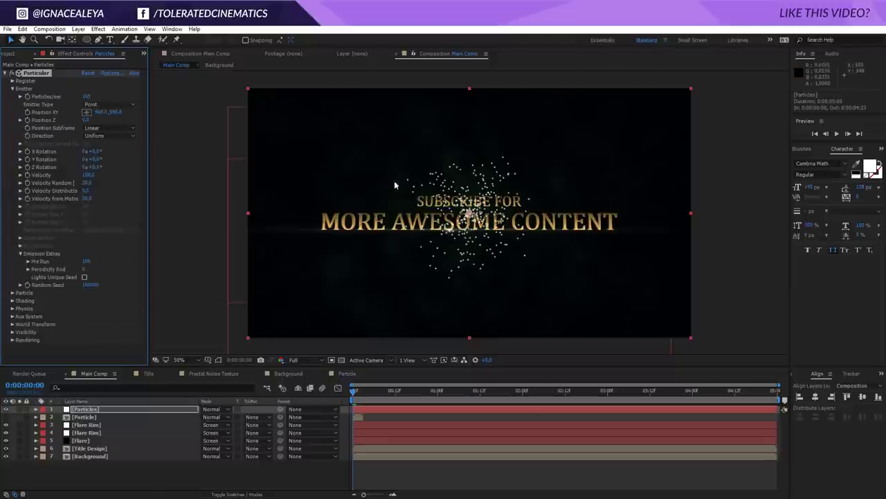
Preview the particles over the title and solo the Particles layer.
key(space)
click(364, 392)
click(20, 409)
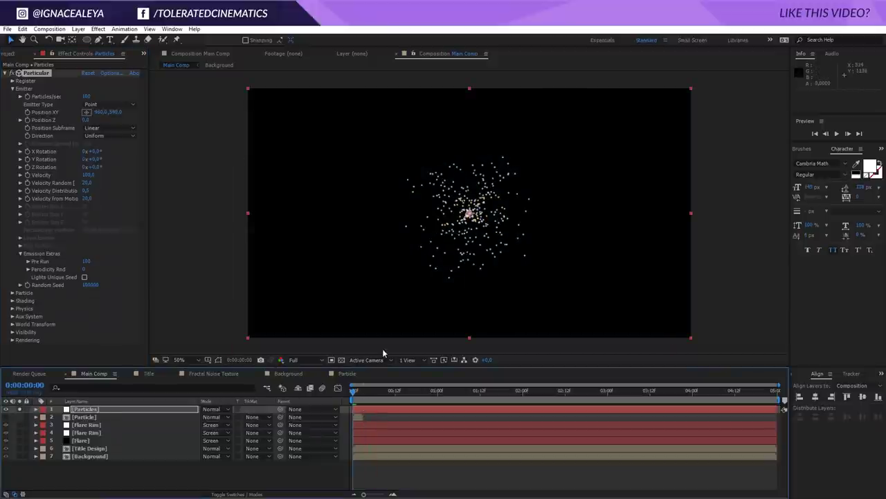
click(341, 361)
click(342, 361)
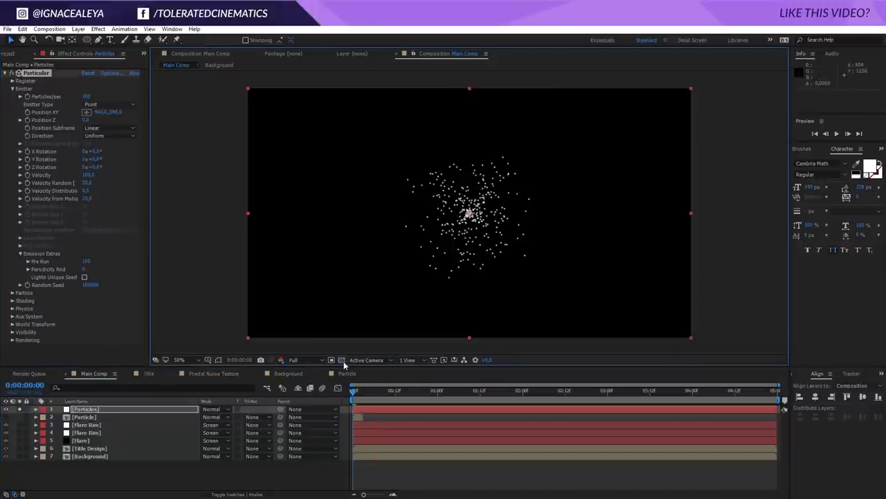
Change the Main Comp's background color to mid grey in the composition settings.
click(50, 28)
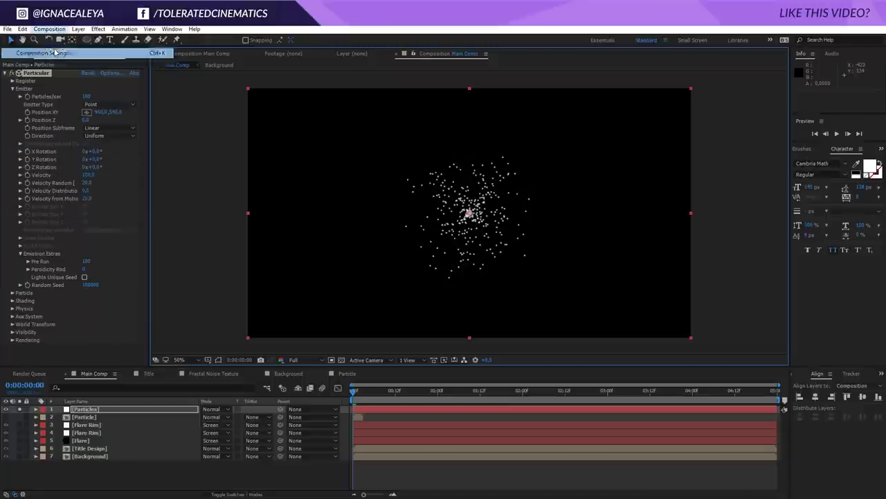
click(65, 51)
click(302, 329)
drag(534, 336, 496, 348)
click(735, 286)
click(404, 356)
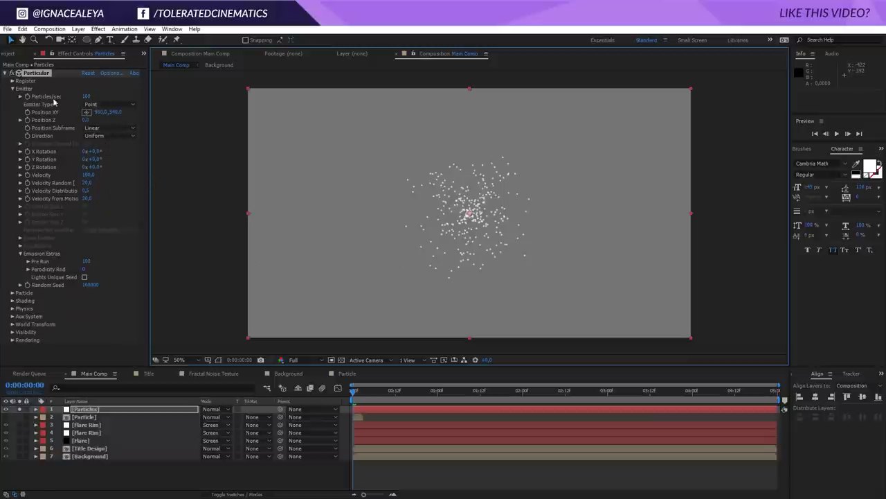
Switch the Emitter Type to Box and set Emitter Size X to about 700 and Emitter Size Y to about 230.
click(97, 104)
click(94, 119)
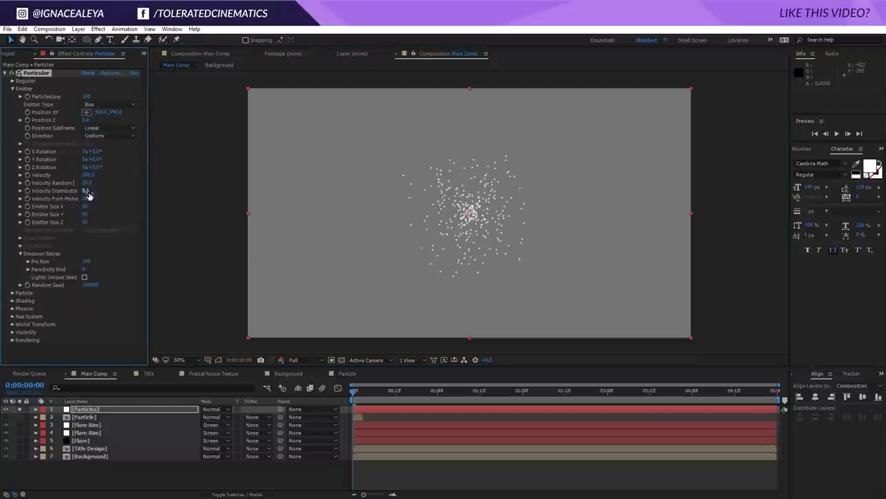
drag(84, 205, 168, 218)
drag(79, 214, 146, 214)
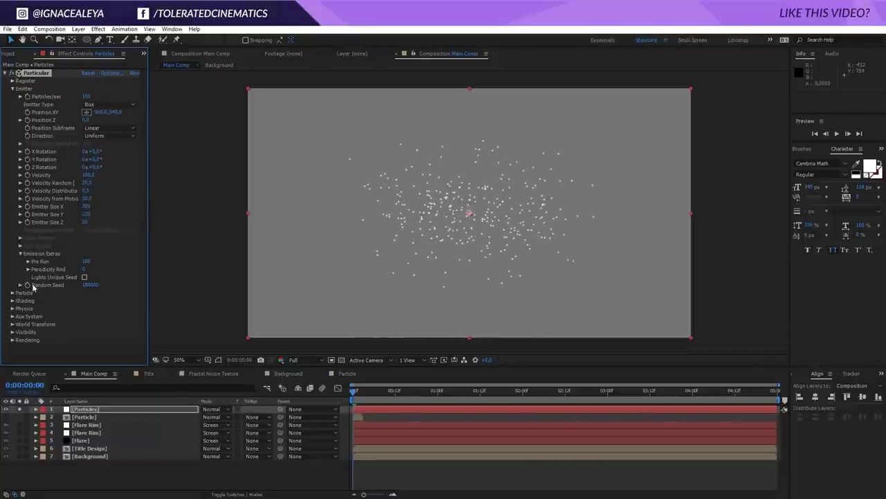
Set Wind Z to -150 in Particular's Air physics and preview the particle motion.
click(11, 308)
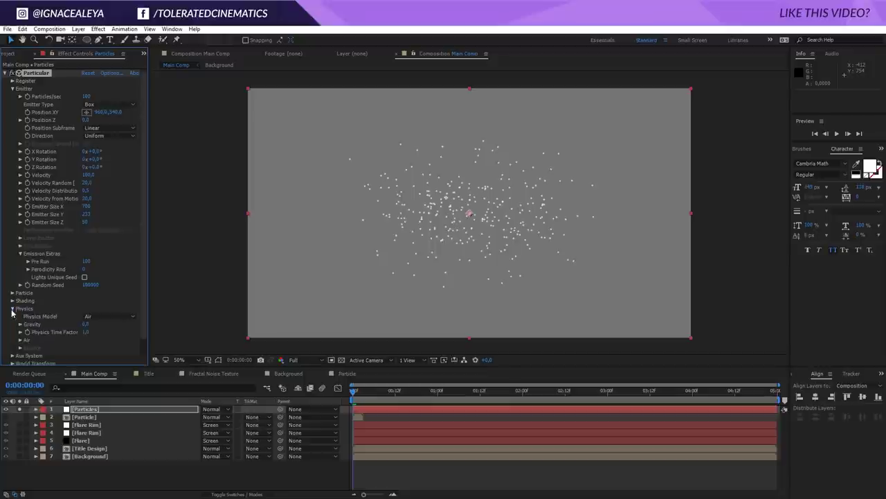
click(20, 340)
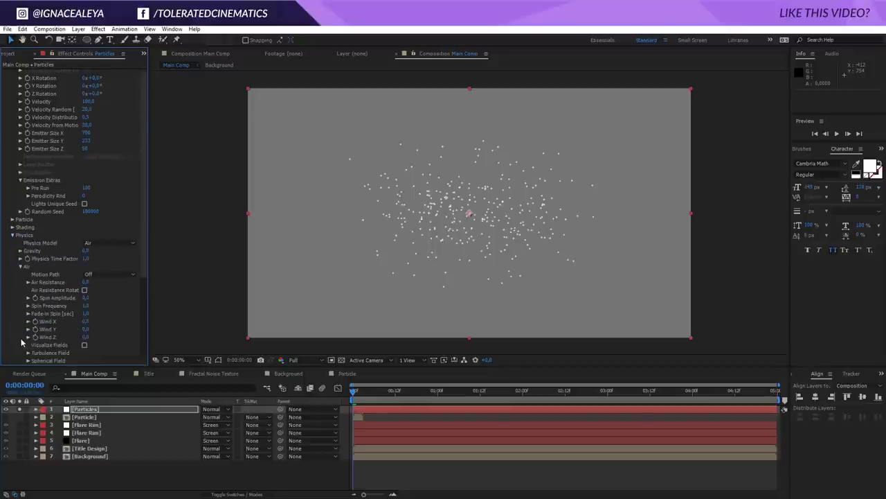
click(85, 337)
text(-150)
key(Return)
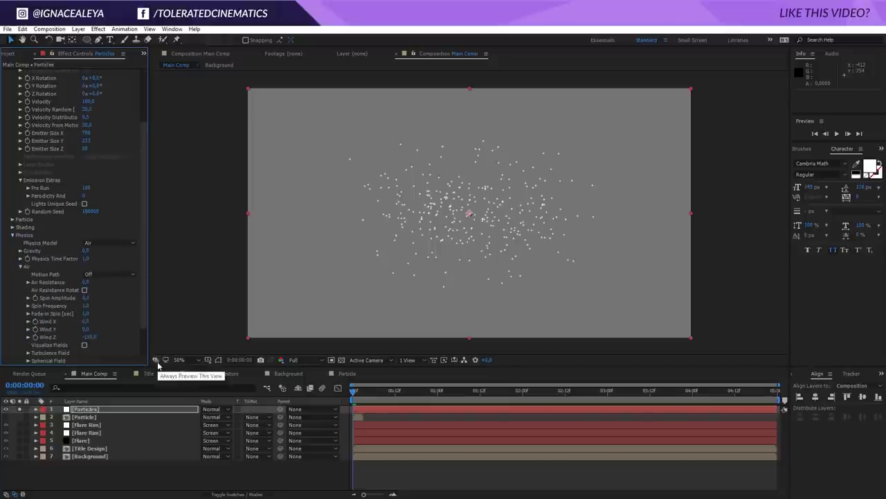
key(space)
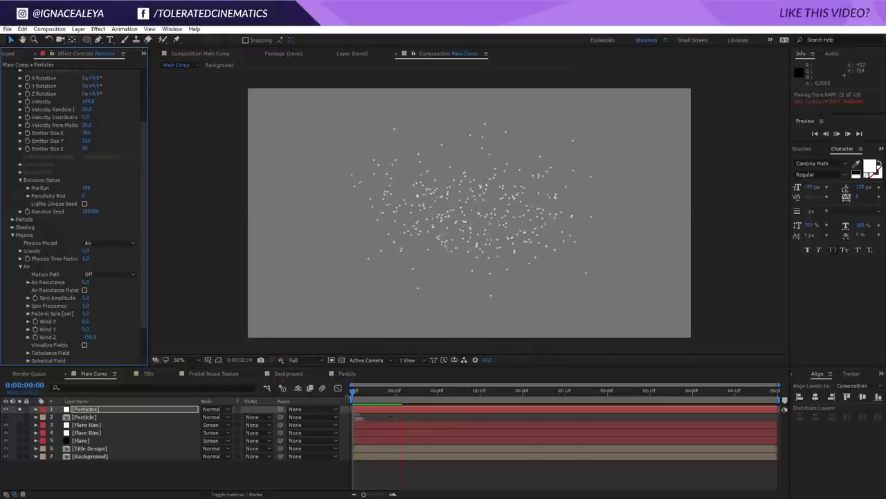
key(space)
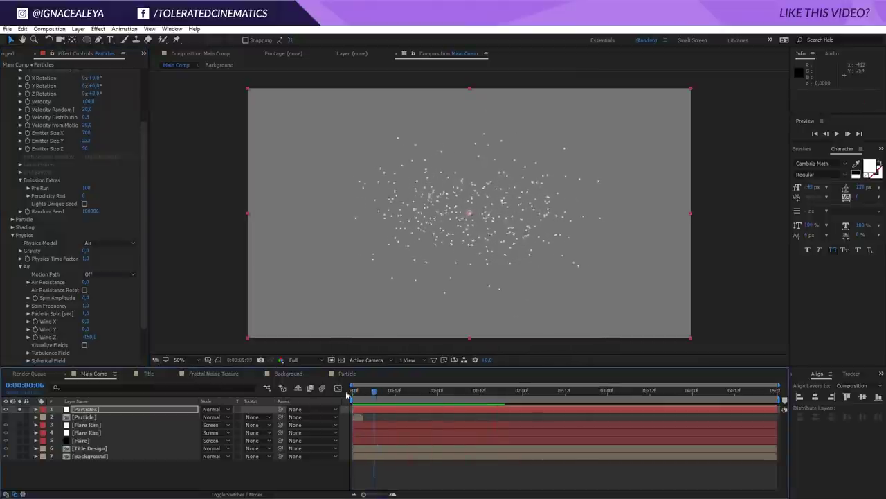
Set Wind Z to -300 and preview the particle motion again.
click(89, 336)
text(-300)
key(Return)
key(space)
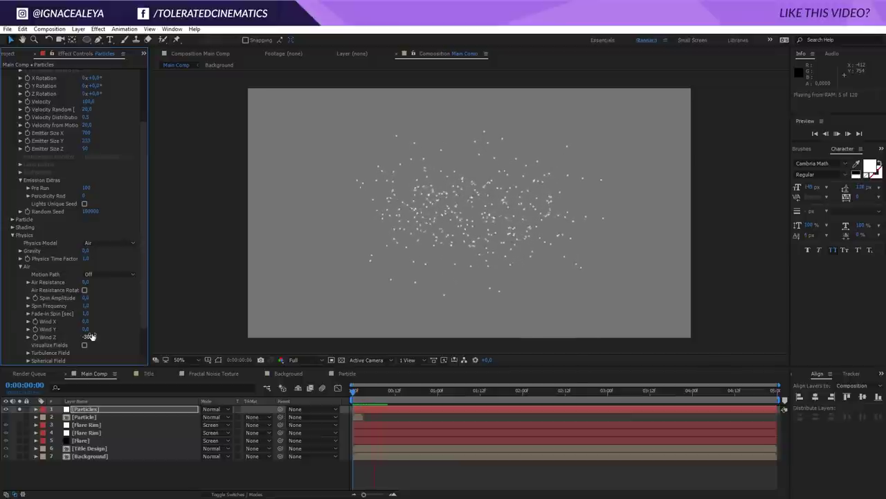
key(space)
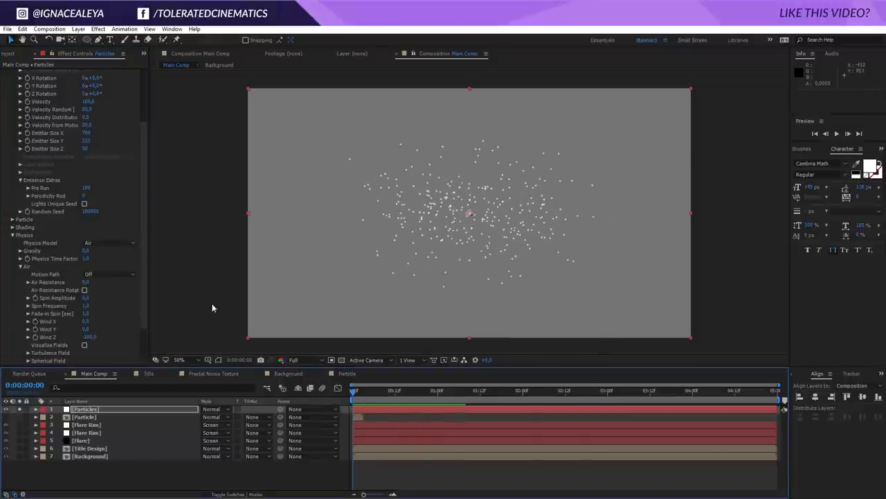
Set the Particular emitter's Velocity to 25.
scroll(83, 207, up, 3)
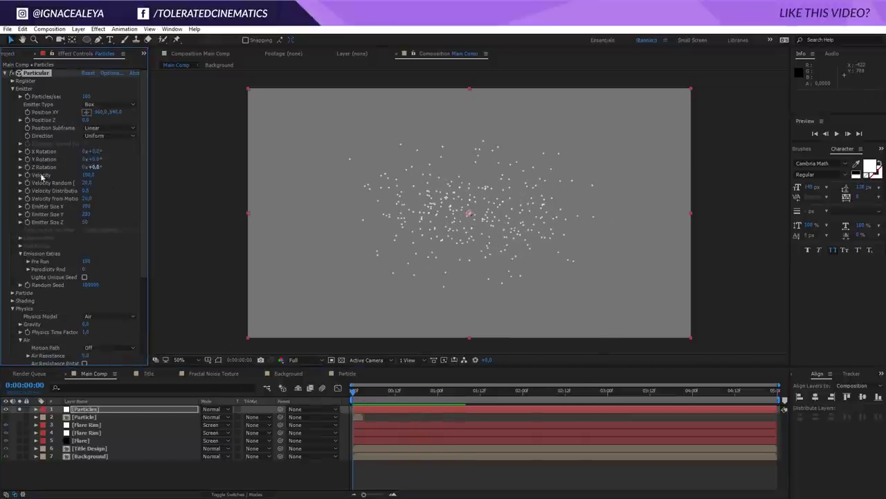
click(94, 175)
text(25)
key(Return)
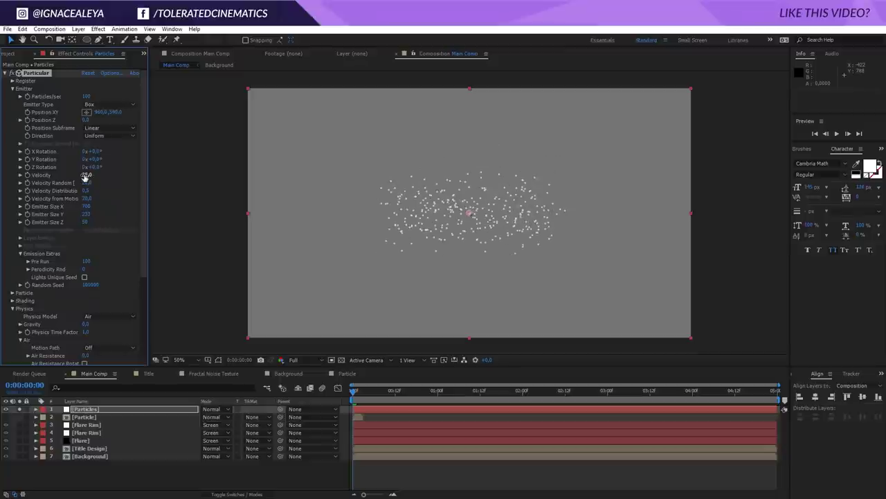
Preview the particle motion, set Wind Z to -400 in Particular's Air physics, and preview it again.
click(399, 414)
key(space)
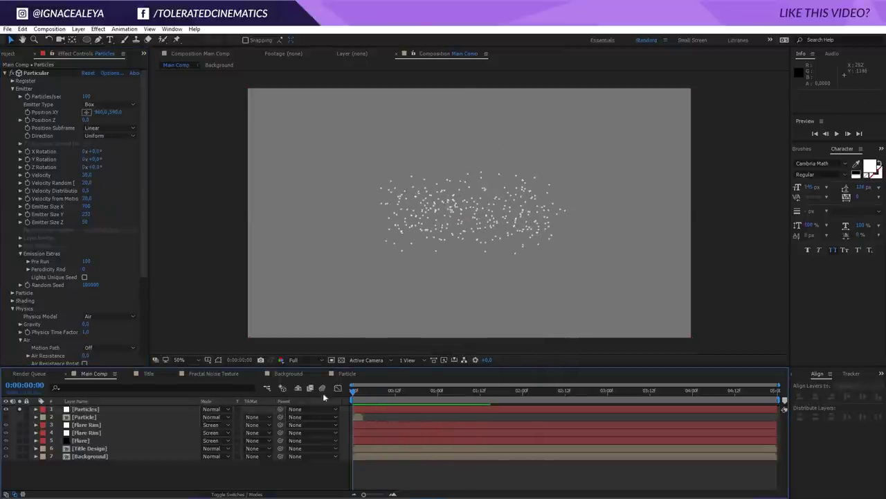
drag(144, 238, 134, 346)
click(93, 298)
text(1)
key(Return)
key(space)
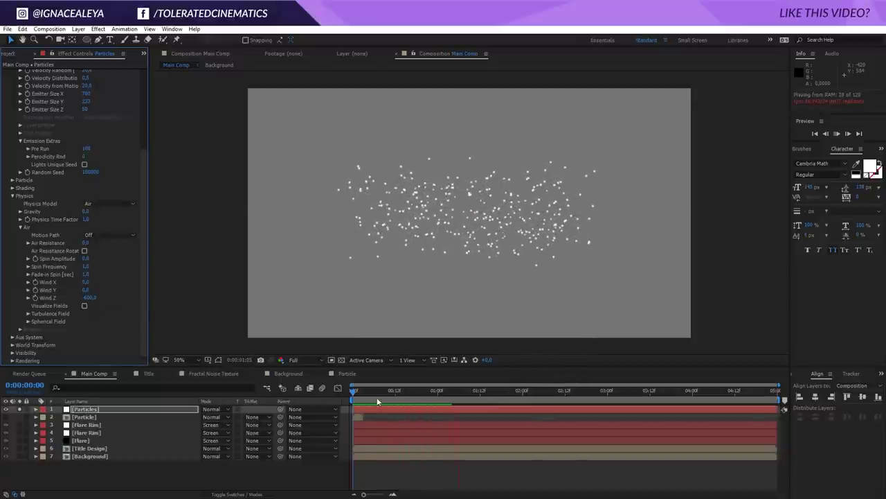
key(space)
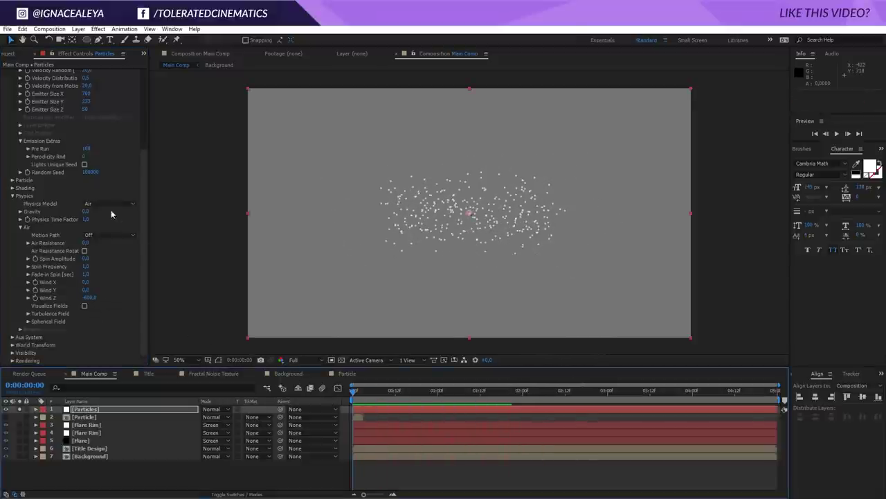
Change Particular's Particle Type from Sphere to Textured Polygon.
drag(145, 218, 138, 95)
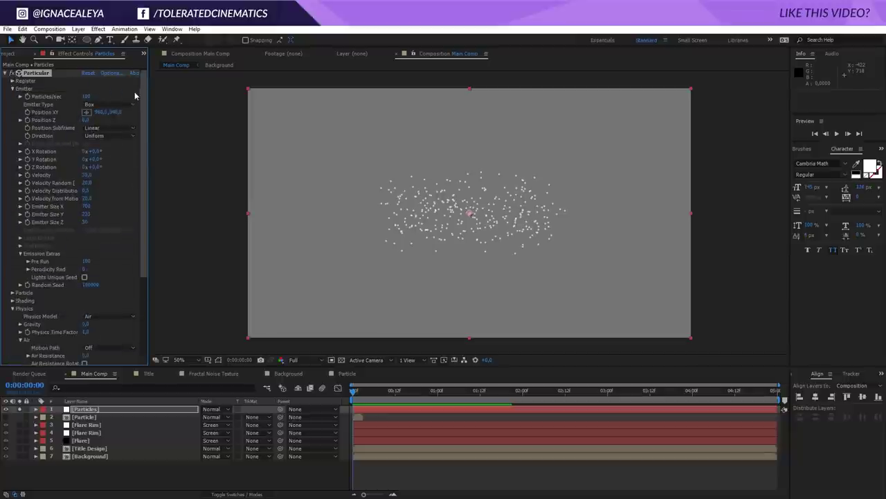
click(13, 293)
scroll(15, 296, down, 3)
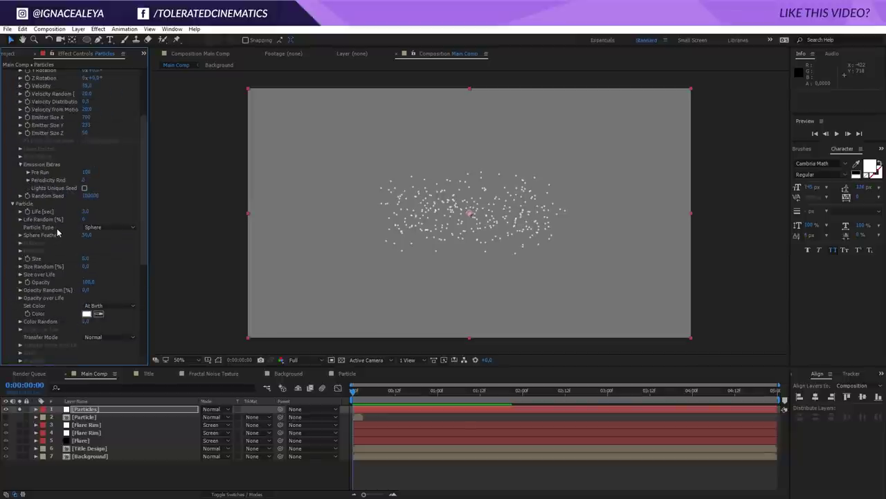
click(110, 228)
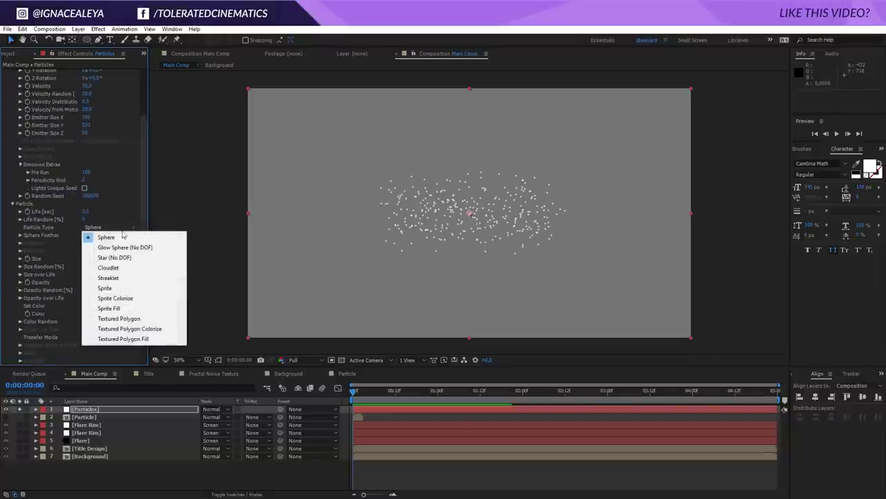
click(122, 319)
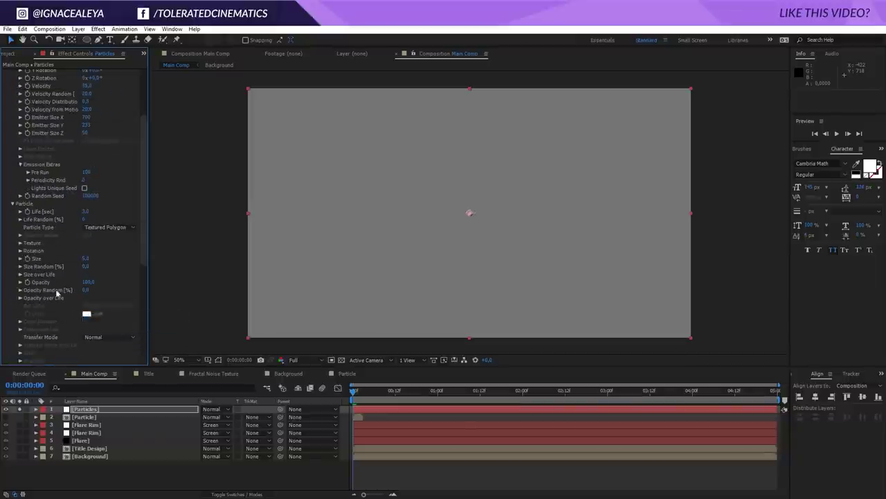
Use the Particle layer as the particle texture with Time Sampling set to Random - Still Frame.
click(21, 243)
click(104, 251)
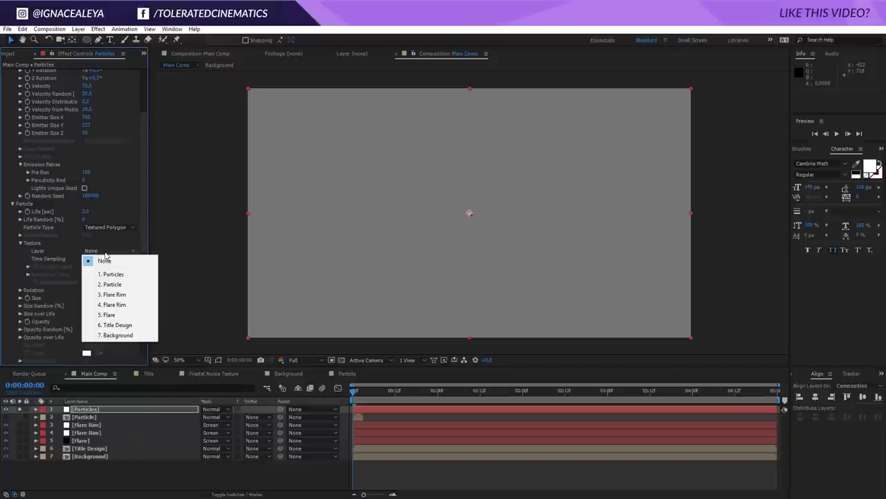
click(97, 284)
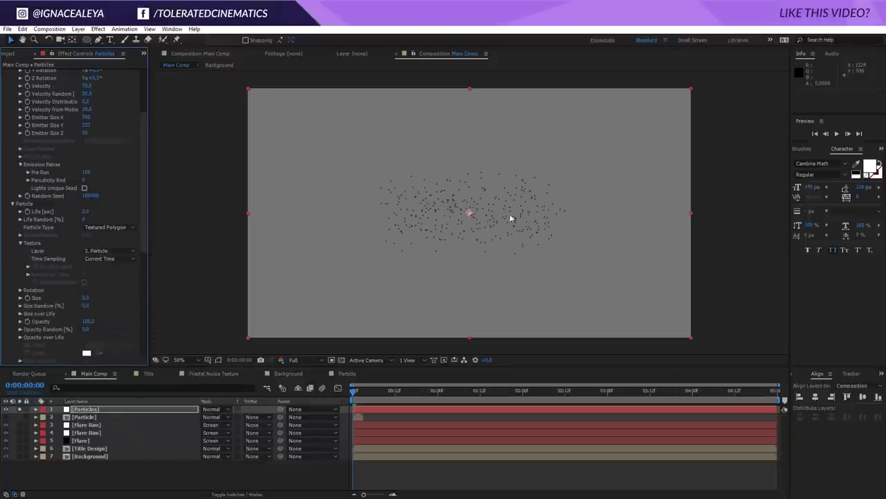
click(97, 259)
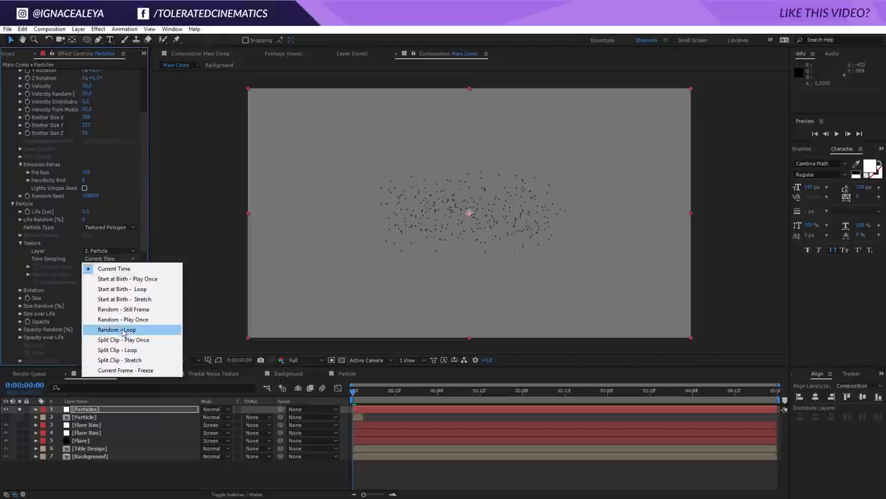
click(113, 309)
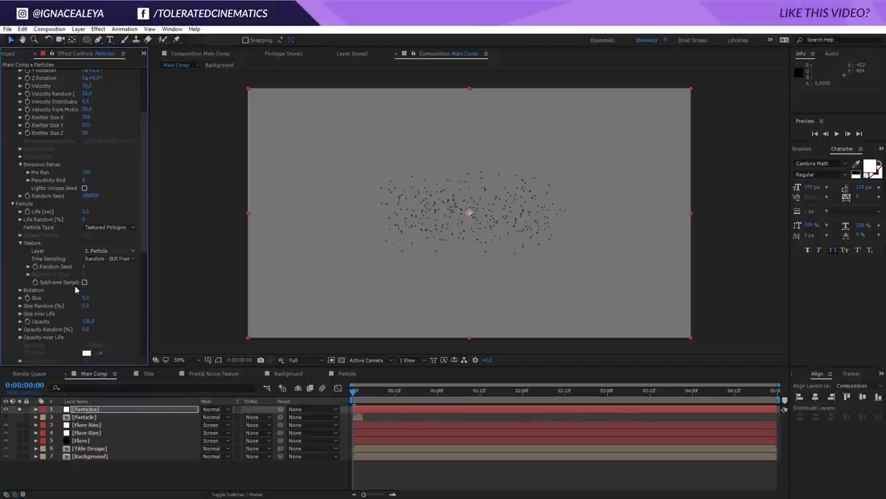
Set the particle Size to about 28, check the motion, and set Random Rotation to 100.
drag(84, 299, 97, 297)
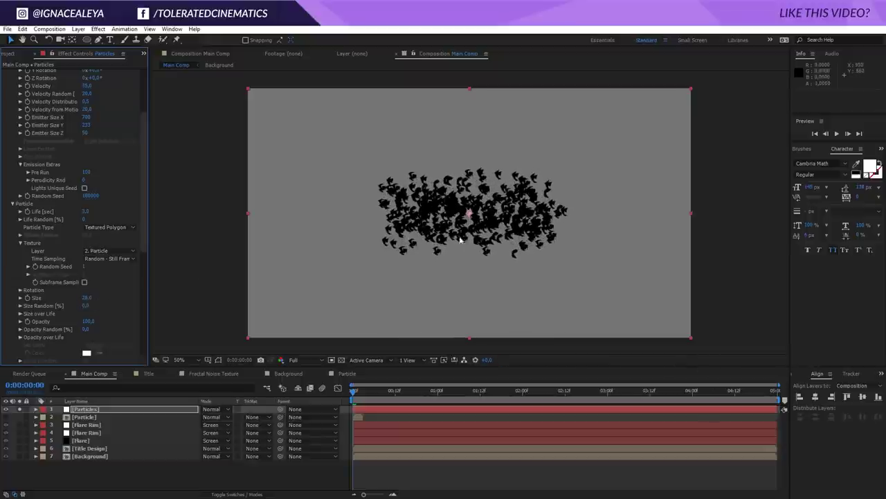
drag(378, 391, 454, 392)
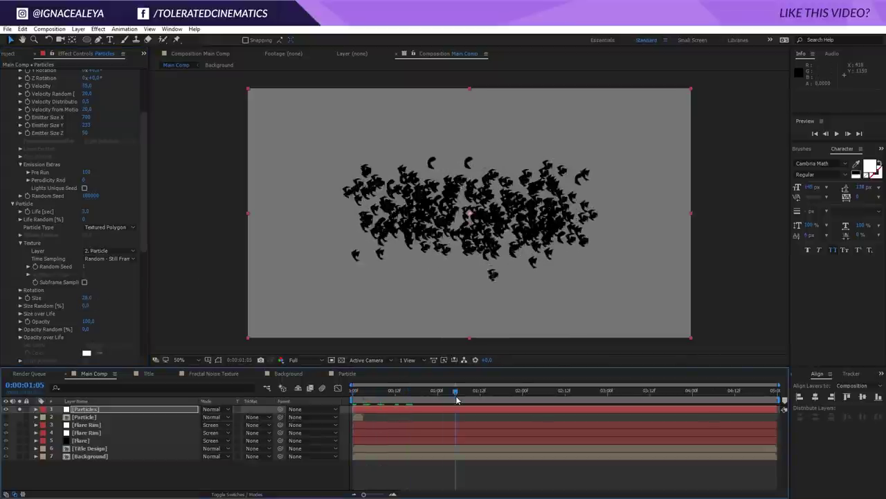
click(20, 291)
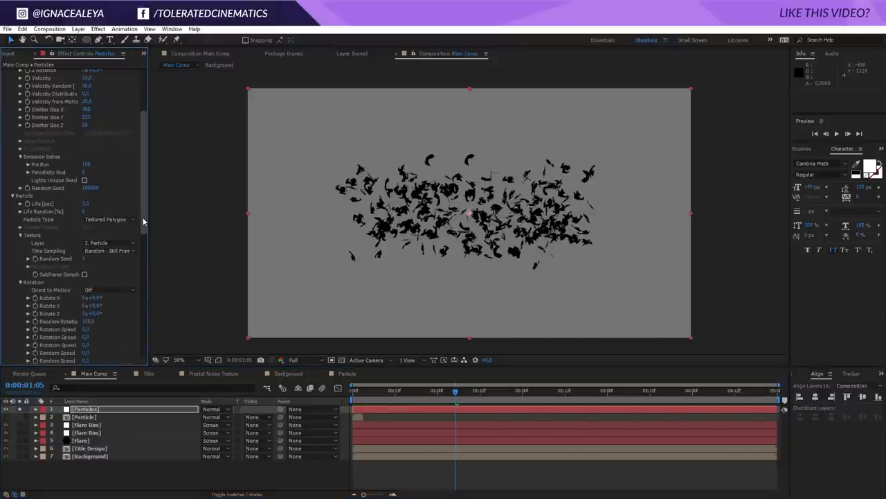
Set the emitter's Particles/sec to 35.
scroll(118, 159, up, 5)
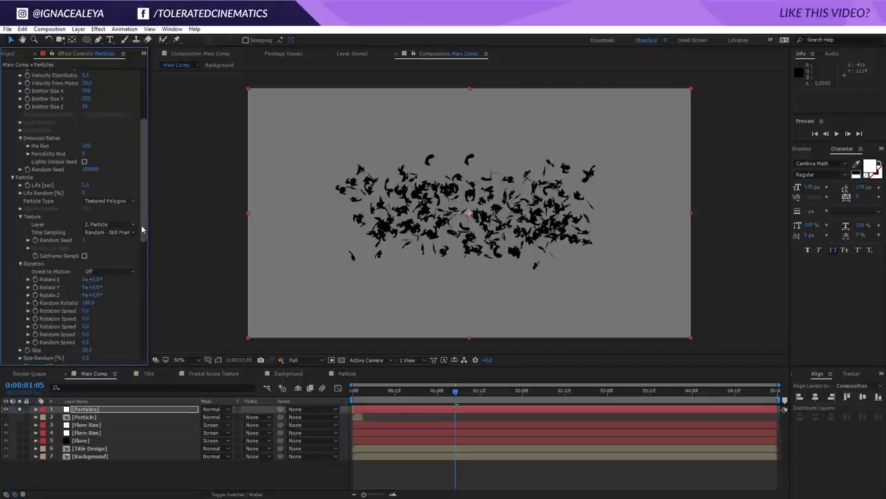
click(90, 96)
text(3)
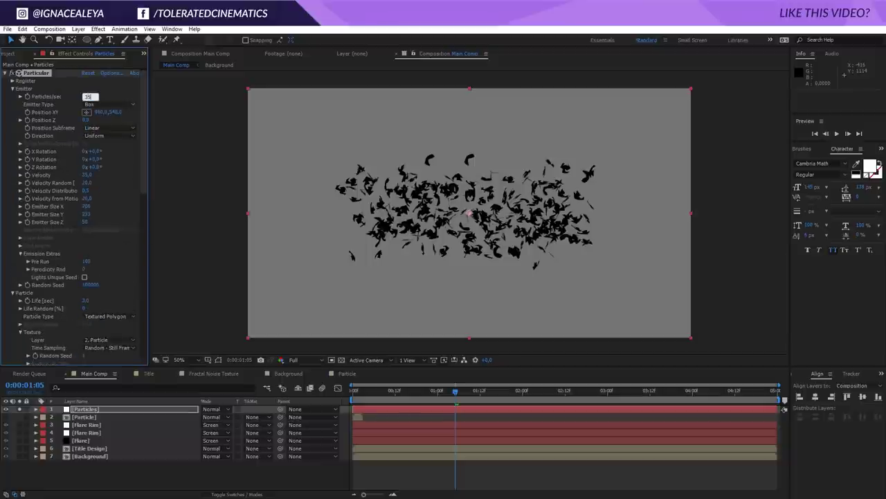
text(5)
key(Return)
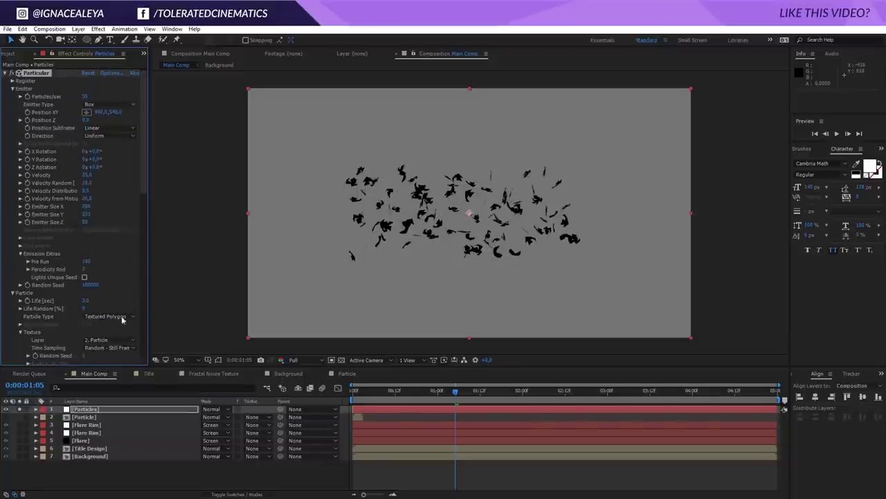
Shape the Size over Life graph so particles grow from zero at birth to full size, and check the motion.
scroll(23, 311, down, 10)
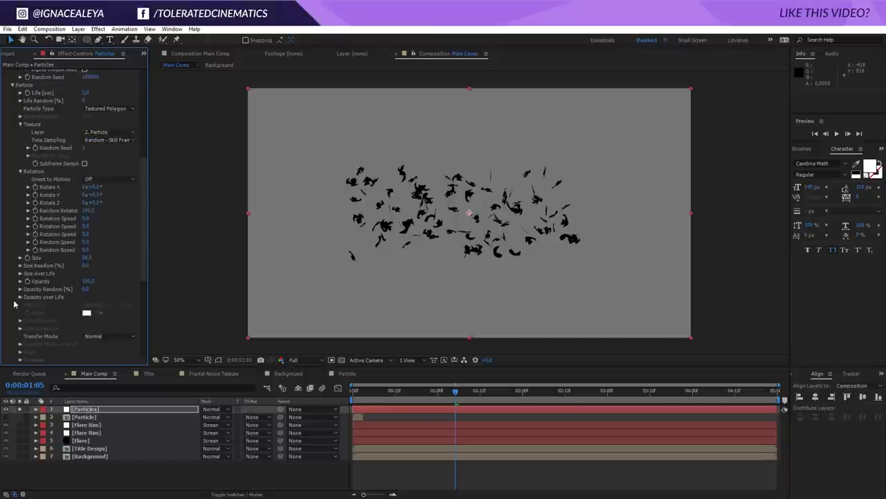
click(20, 273)
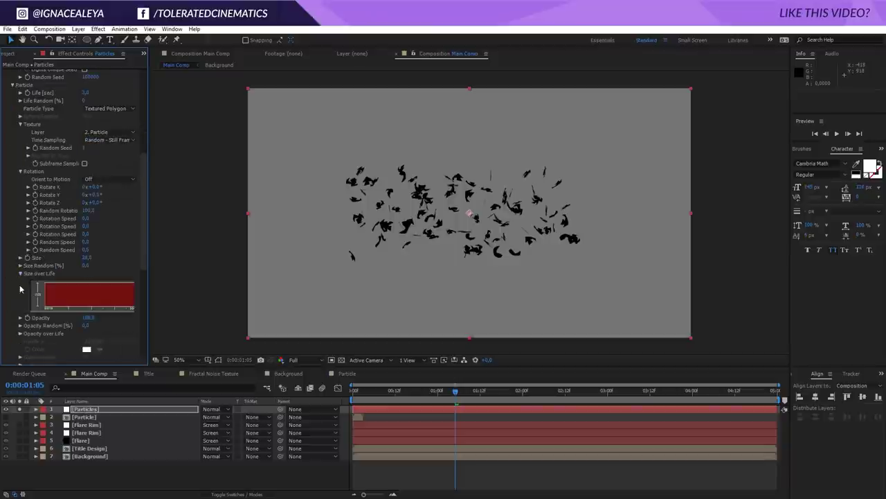
mouse_move(42, 307)
mouse_down()
mouse_move(61, 285)
mouse_move(85, 281)
mouse_up()
scroll(146, 256, down, 3)
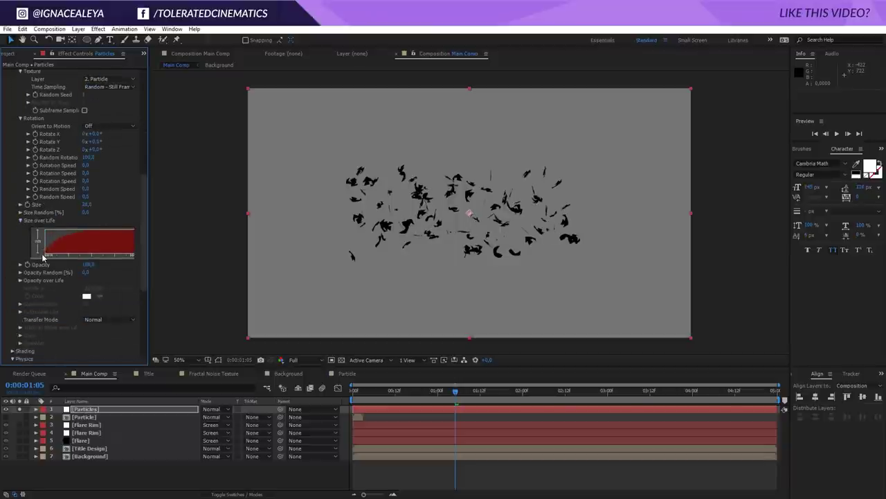
drag(357, 393, 412, 407)
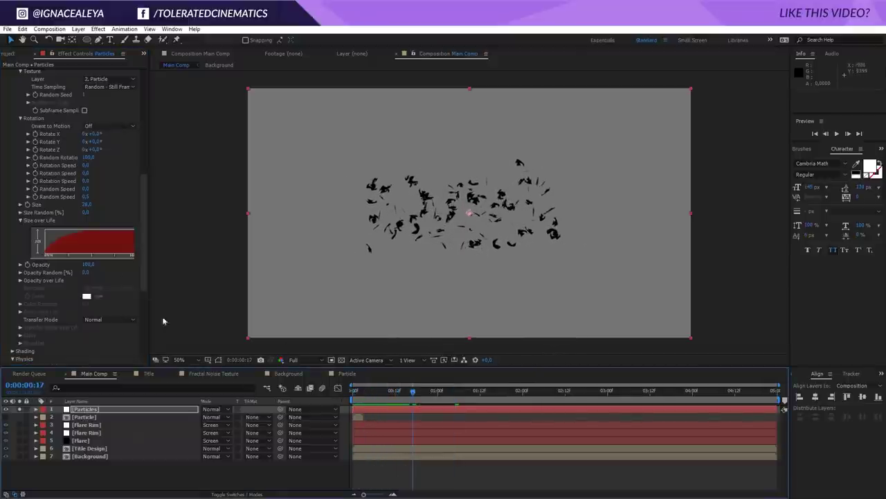
Set the particle Life to 6 seconds and Life Random to about 44%.
drag(145, 237, 156, 180)
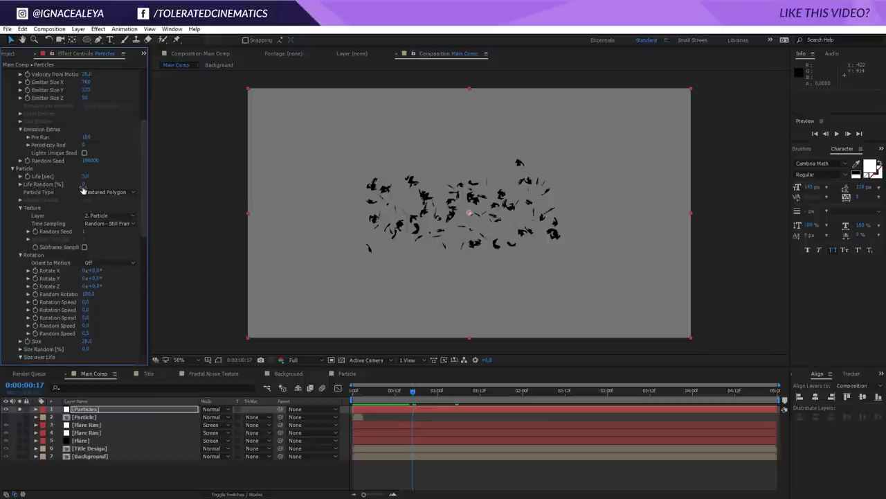
click(90, 175)
text(6)
key(Return)
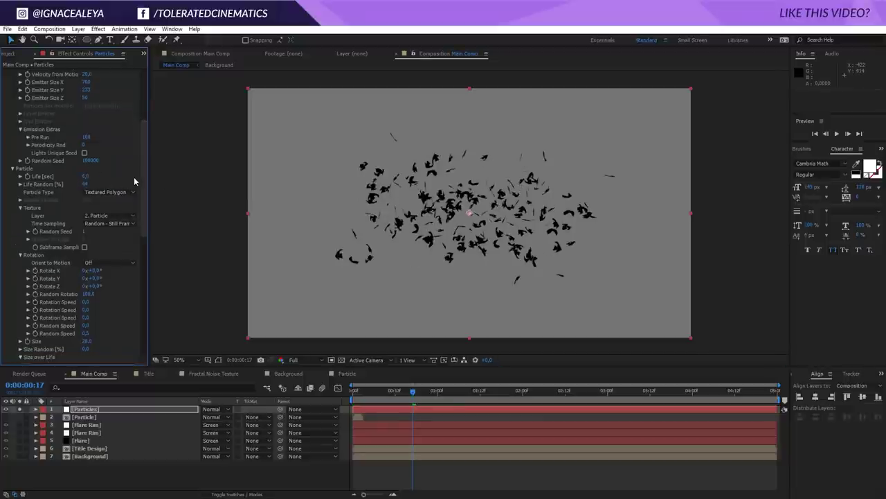
Apply the steadily descending preset to Opacity over Life and scrub through the animation to check the fade.
drag(144, 183, 204, 260)
click(21, 260)
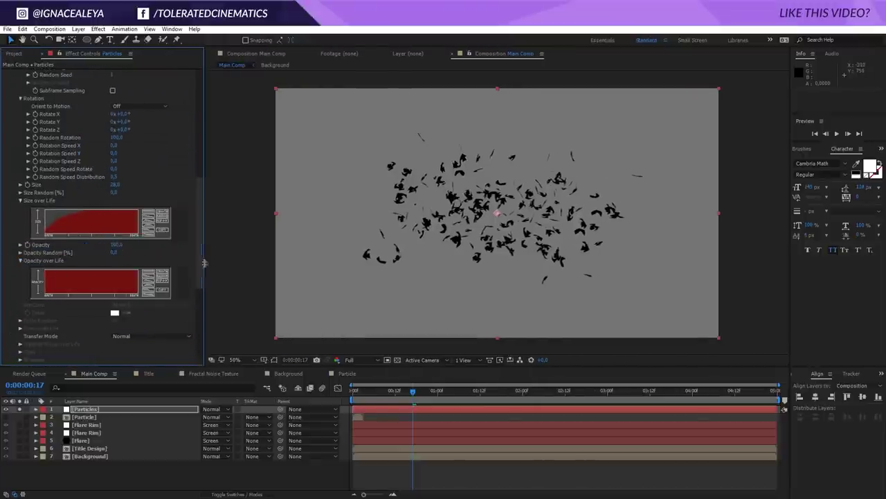
click(150, 281)
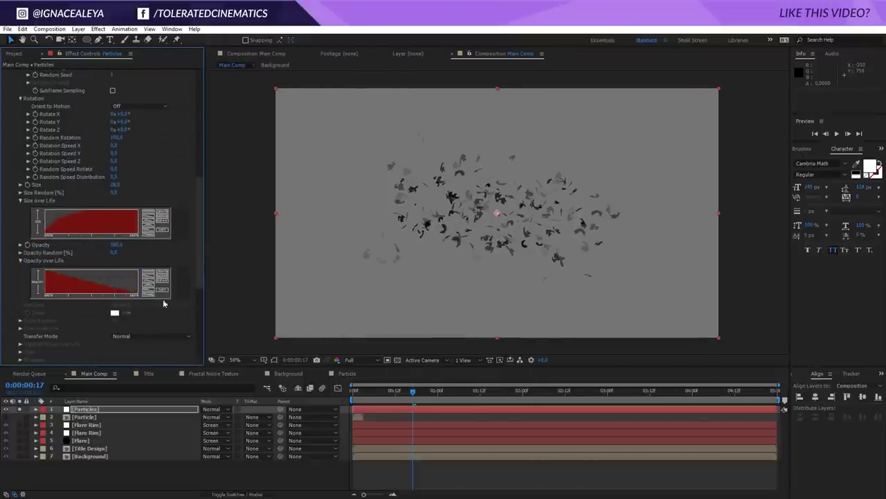
click(355, 392)
drag(355, 395, 512, 406)
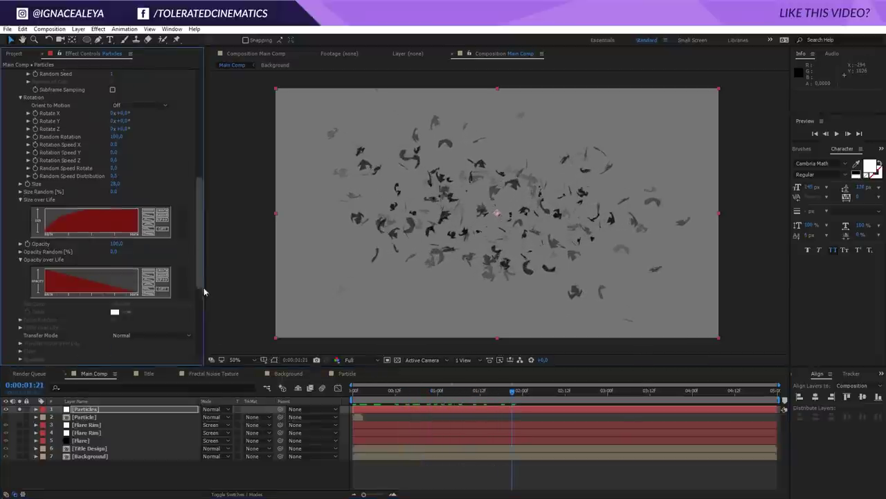
Set Affect Position to about 128 in the Turbulence Field of Particular's Air physics.
drag(203, 276, 204, 331)
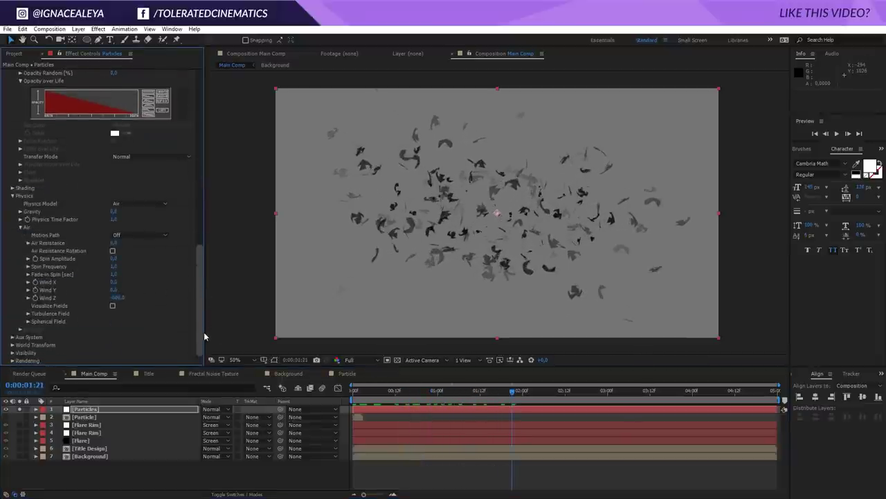
click(28, 314)
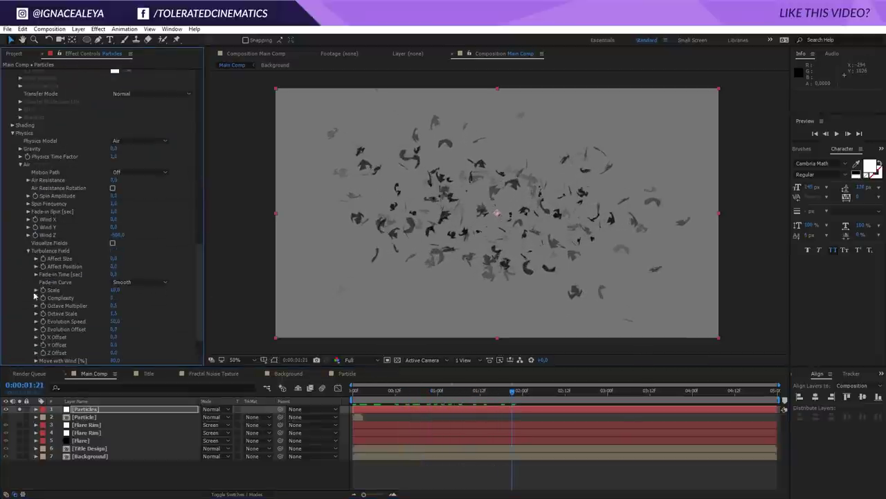
drag(122, 267, 138, 266)
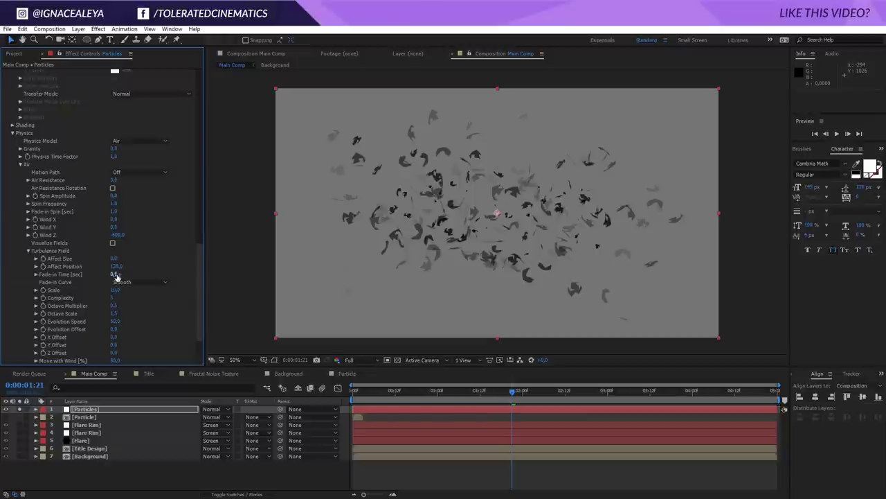
Set the Turbulence Field's Evolution Speed to 10 and preview the particle motion.
click(113, 321)
key(Return)
key(space)
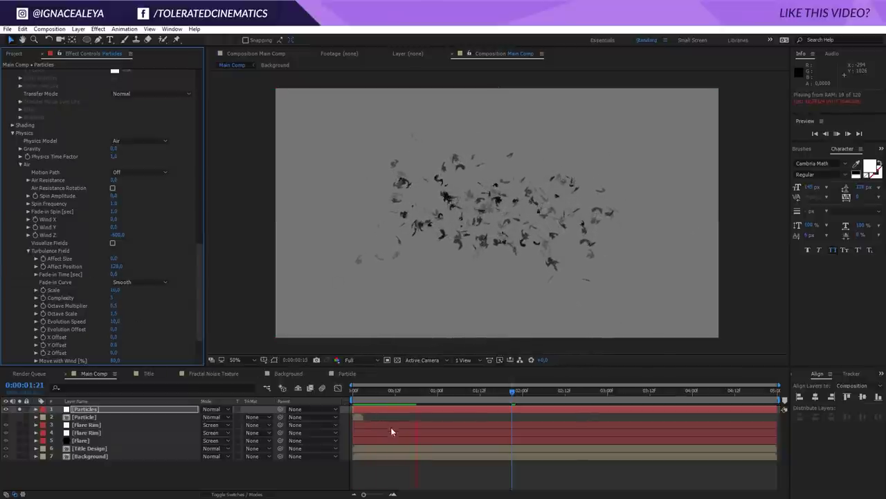
click(432, 390)
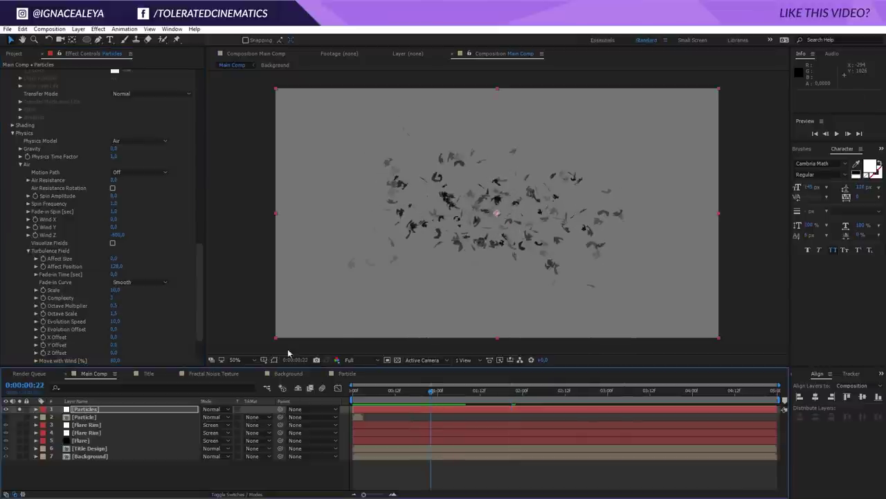
Turn off solo for the Particles layer and place it between Title Design and Background in the layer stack.
drag(198, 293, 141, 183)
click(19, 409)
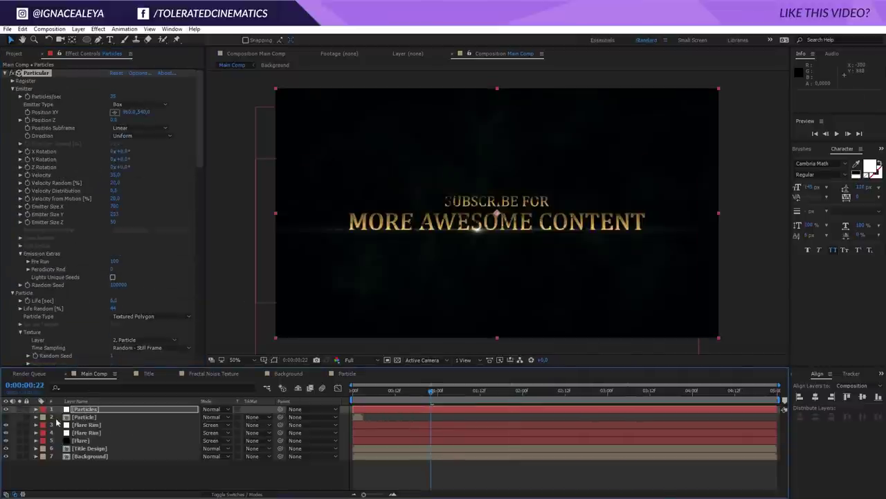
drag(80, 408, 87, 460)
drag(430, 390, 475, 403)
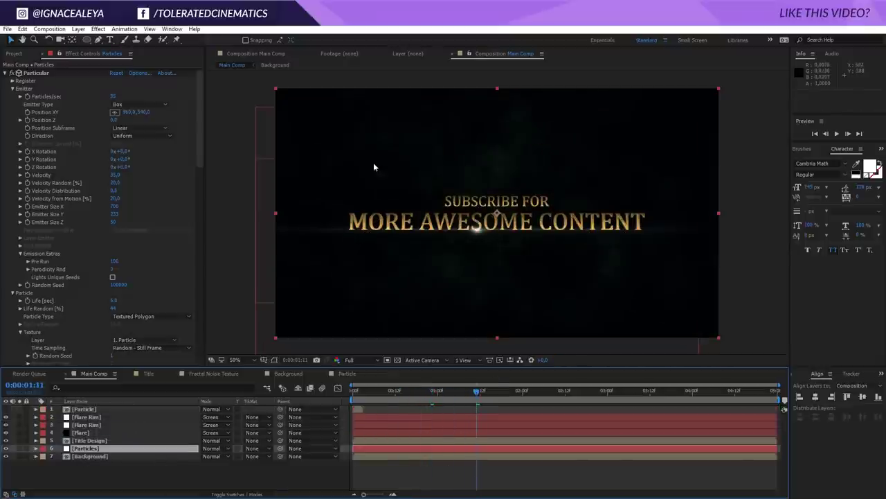
Select the Background layer in the Main Comp.
click(97, 455)
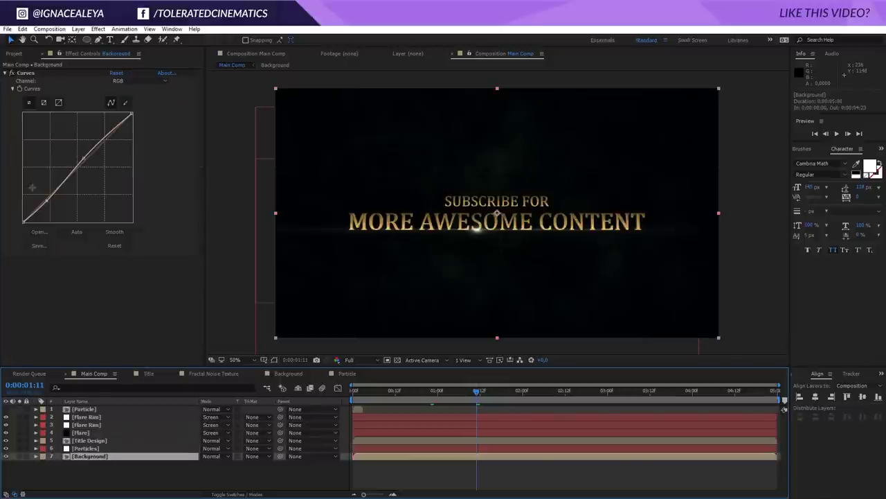